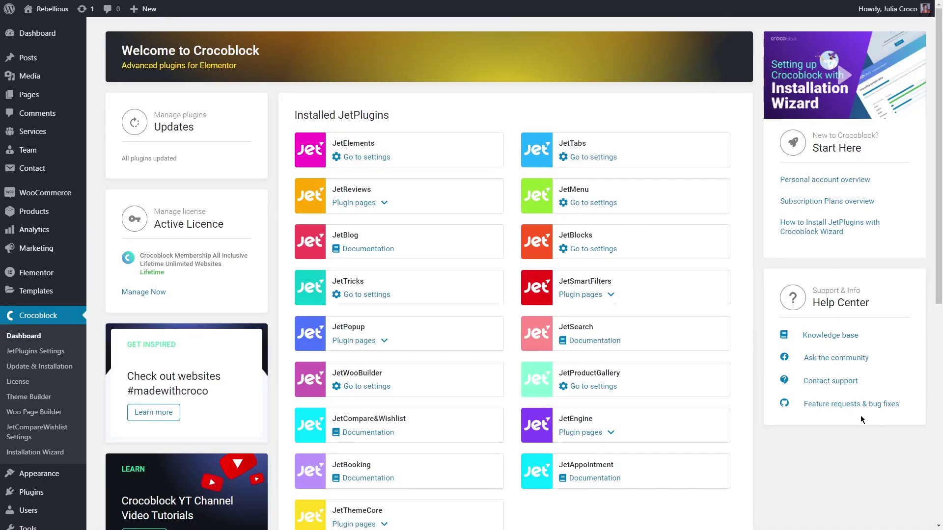
- Look through the JetMenu settings and the JetBlocks general settings
middle_click(751, 302)
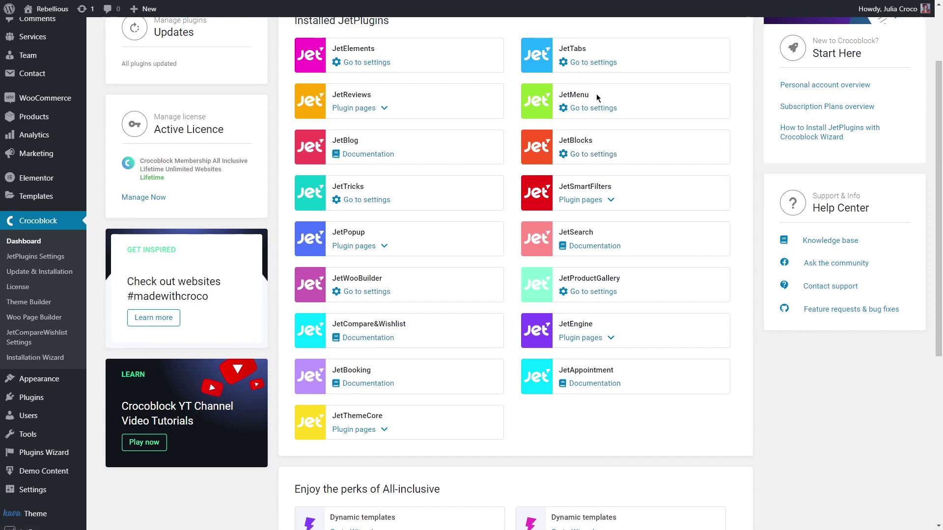
left_click(593, 109)
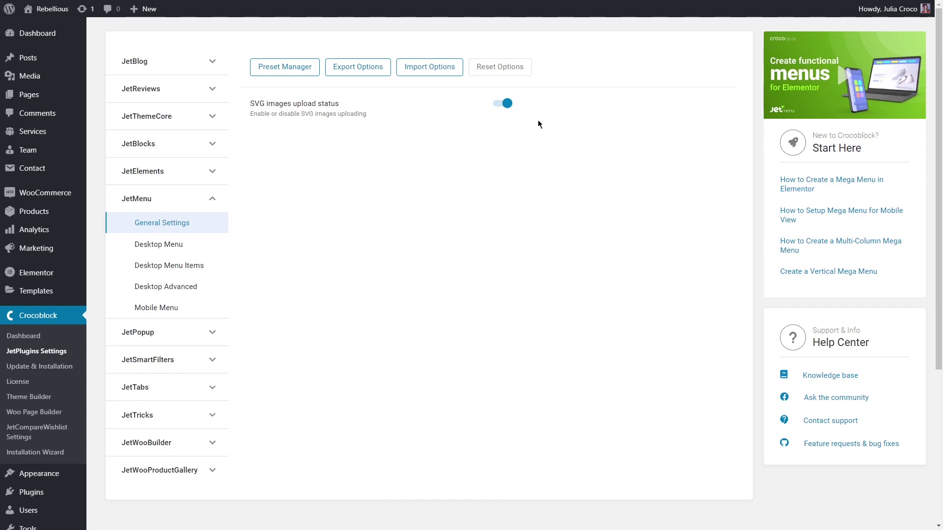
left_click(212, 144)
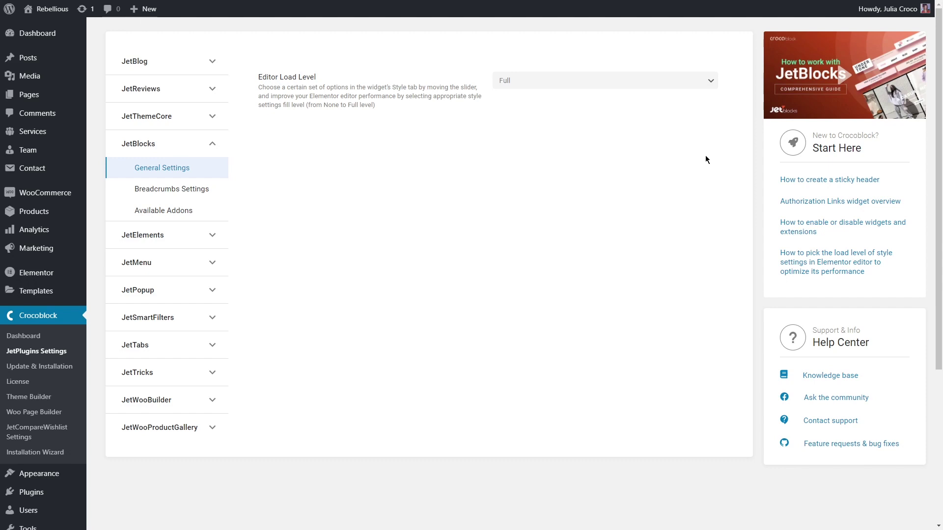
- Create a new Header theme part named 'Main header' from the theme parts list
left_click(39, 396)
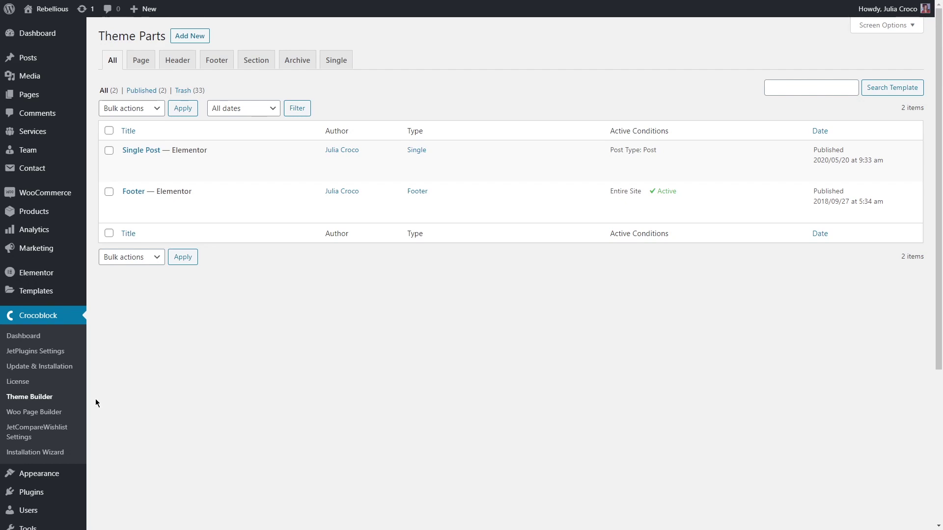
left_click(189, 36)
left_click(407, 241)
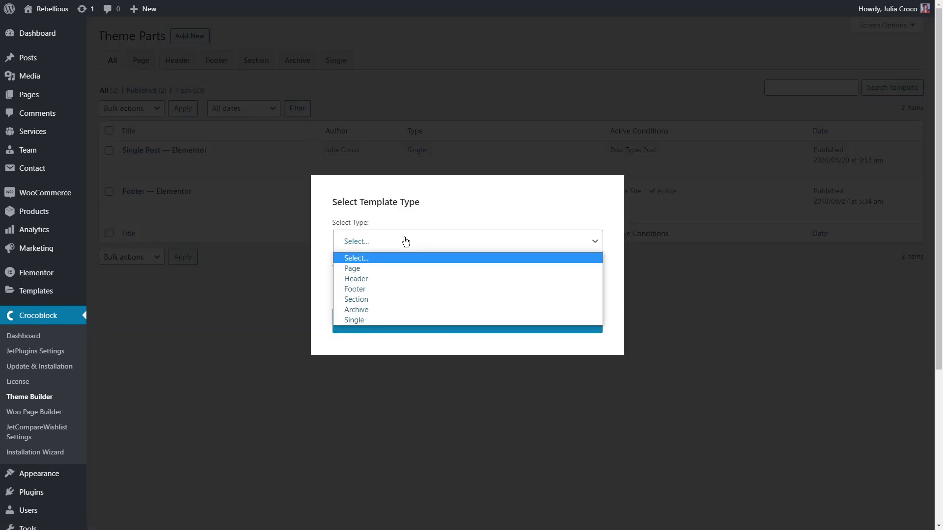
left_click(404, 279)
left_click(348, 287)
type("Main header")
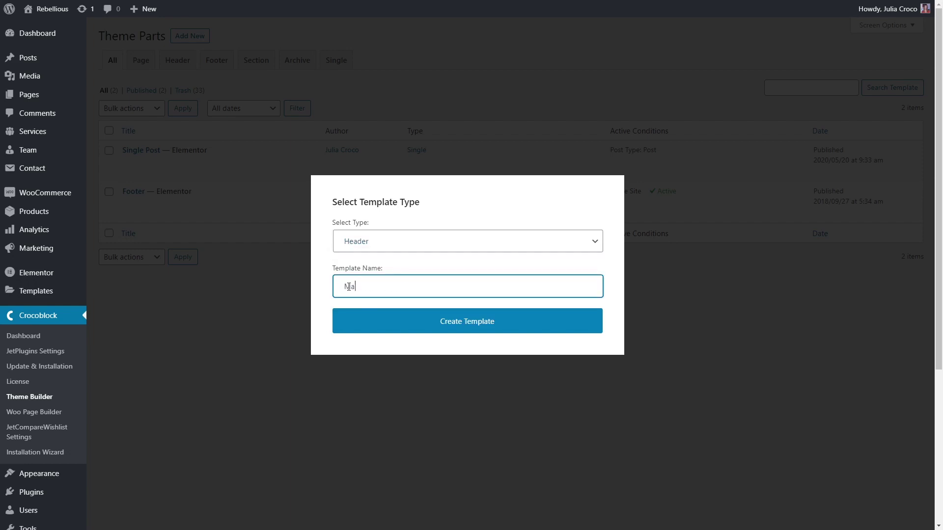
left_click(455, 325)
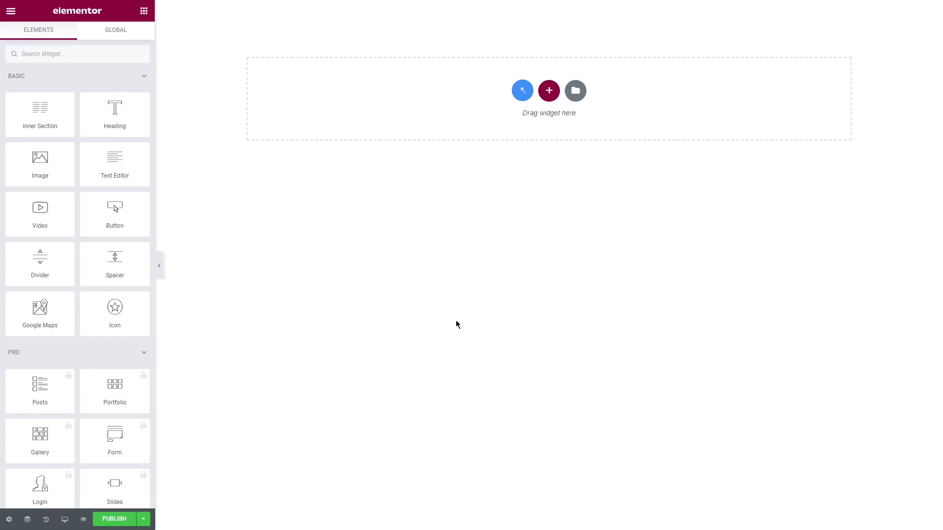
- Add a single-column section with 1400 content width and Min Height set to 5
left_click(549, 91)
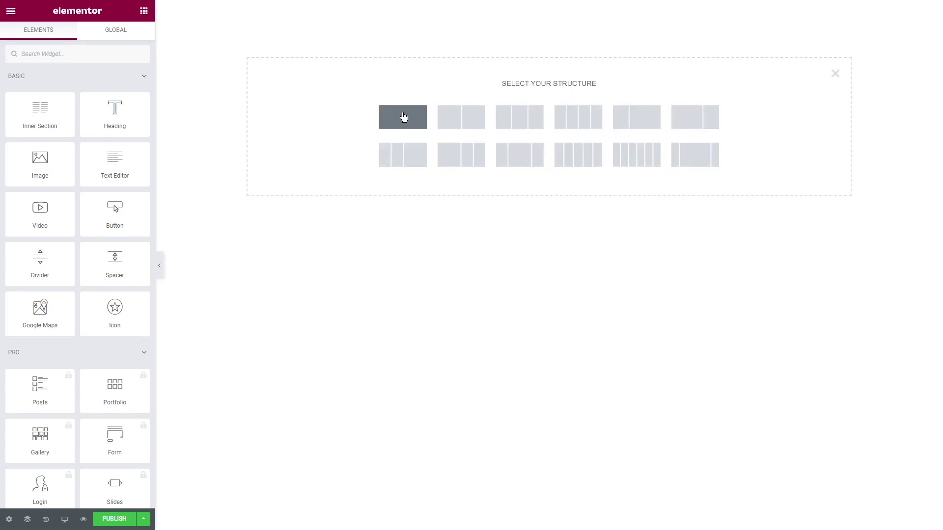
left_click(403, 117)
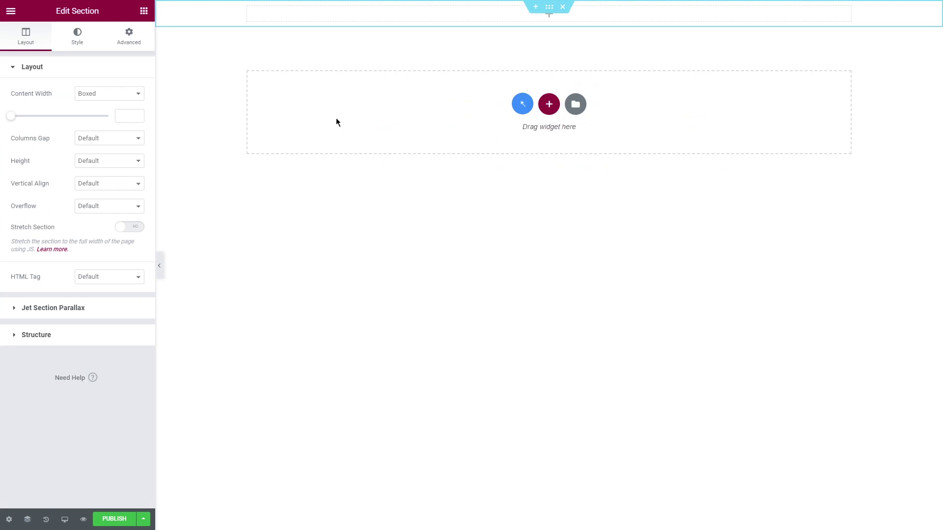
left_click(126, 117)
type("1400")
left_click(118, 156)
left_click(108, 187)
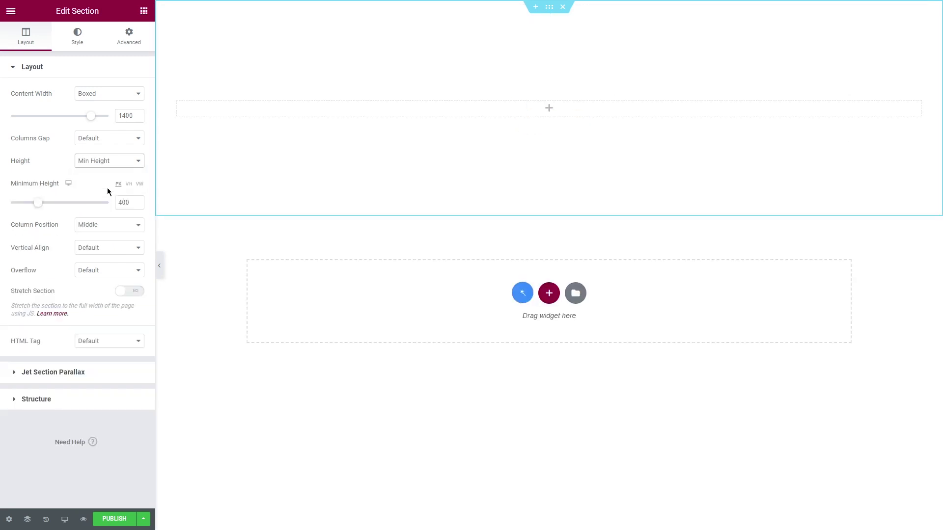
left_click_drag(126, 200, 116, 202)
type("55")
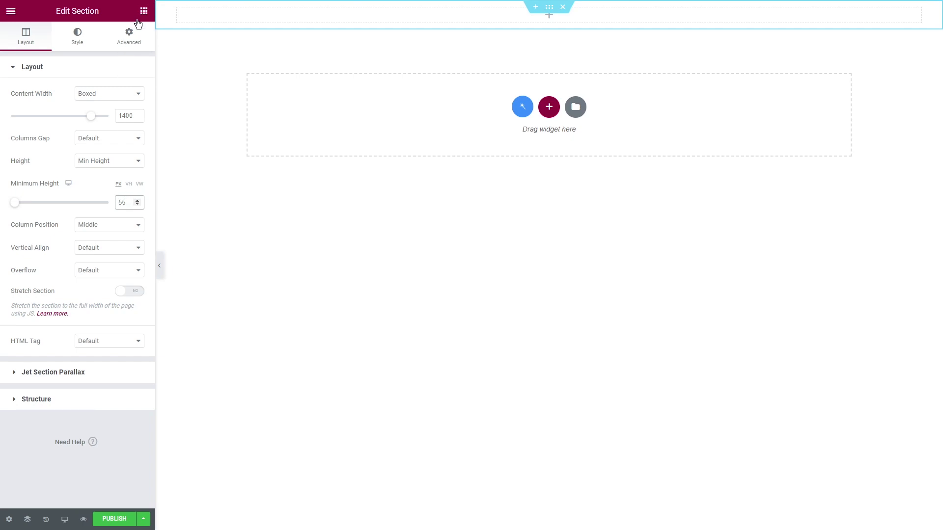
- Search the widgets for 'mega menu' and drop the Mega Menu widget into the header section
left_click(144, 11)
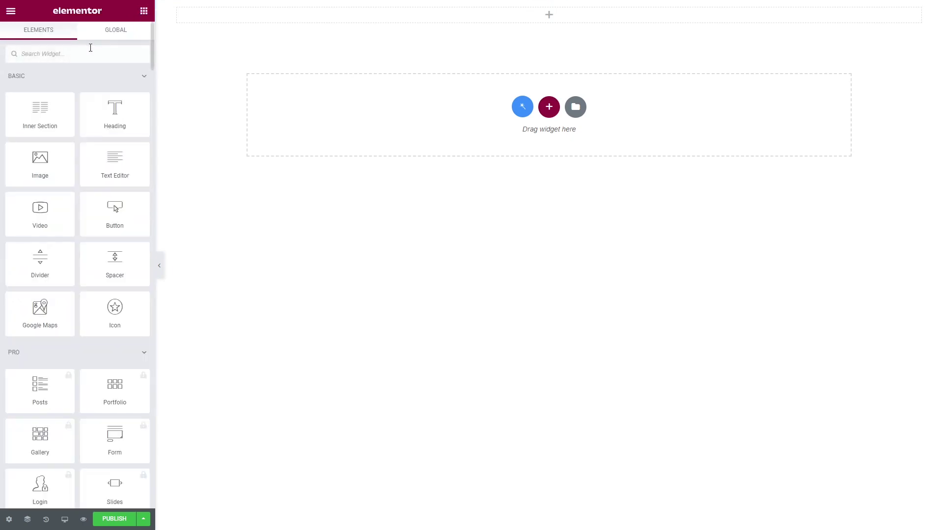
left_click(84, 54)
type("mega menu")
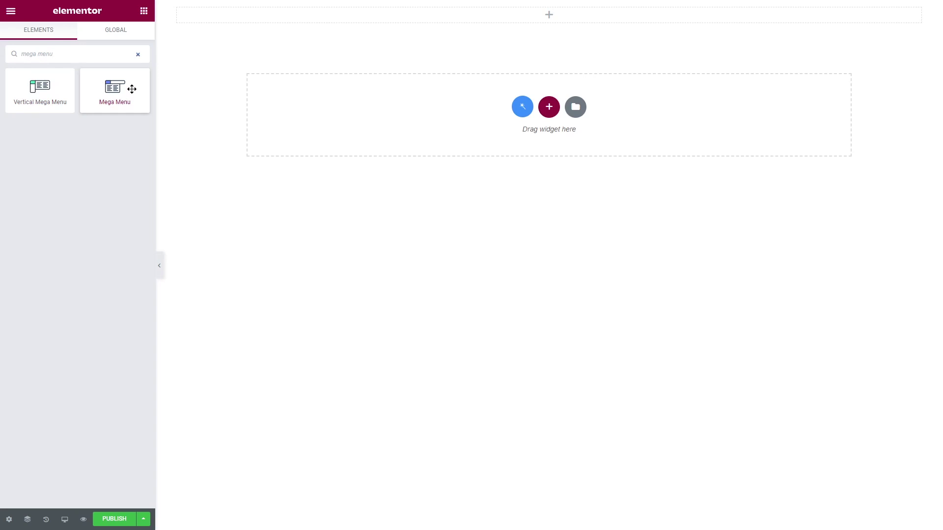
left_click_drag(117, 87, 538, 15)
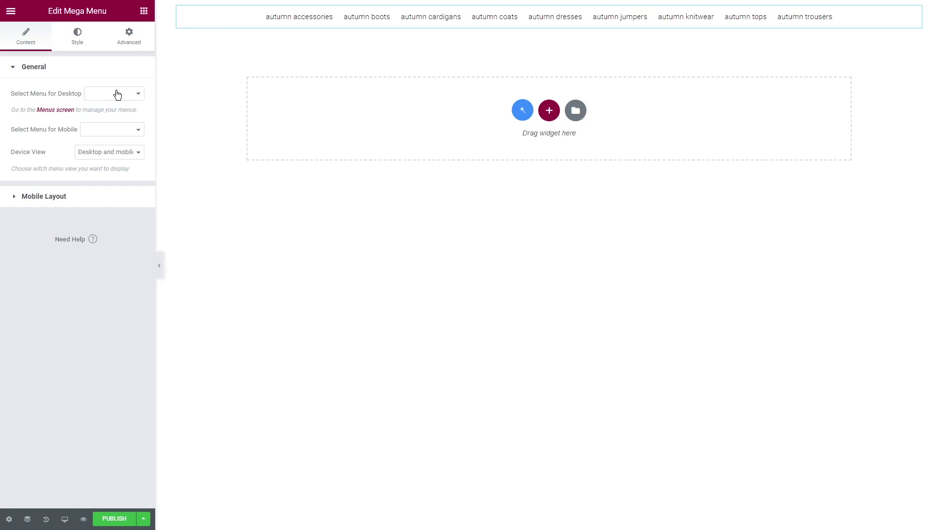
- Create a new menu named 'menu' assigned to the Main location and save it
left_click(56, 109)
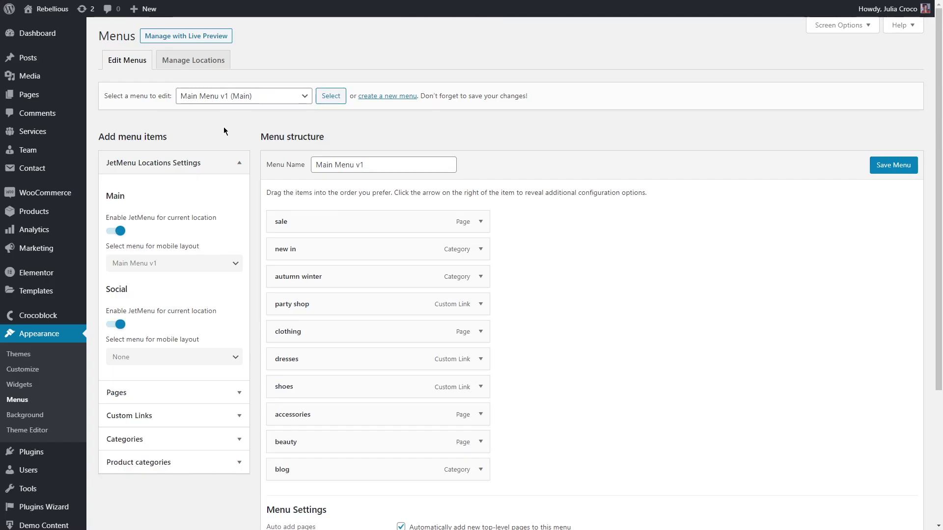
left_click(22, 402)
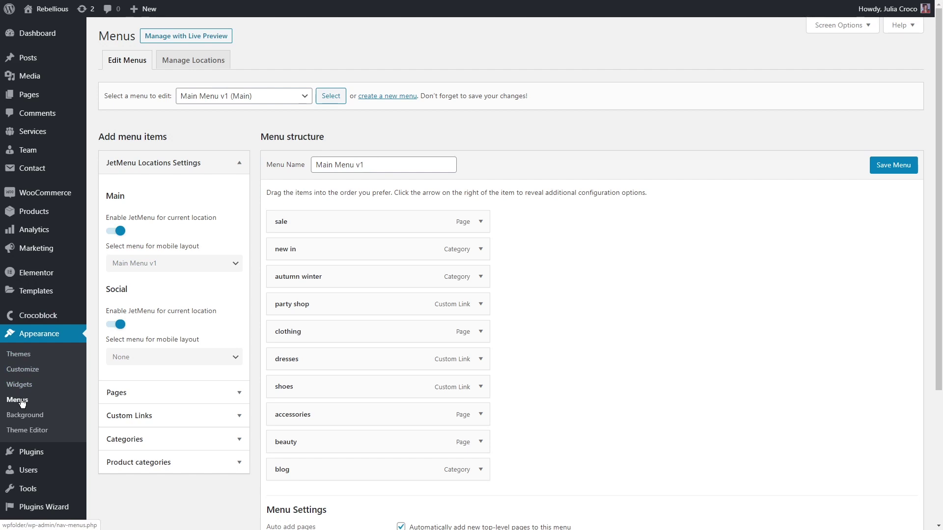
left_click(382, 96)
left_click(361, 164)
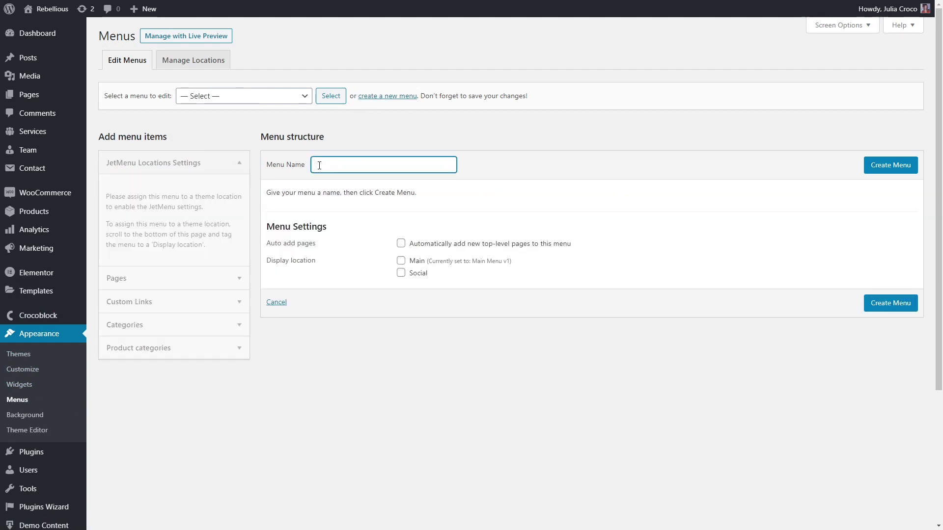
type("menu")
left_click(888, 166)
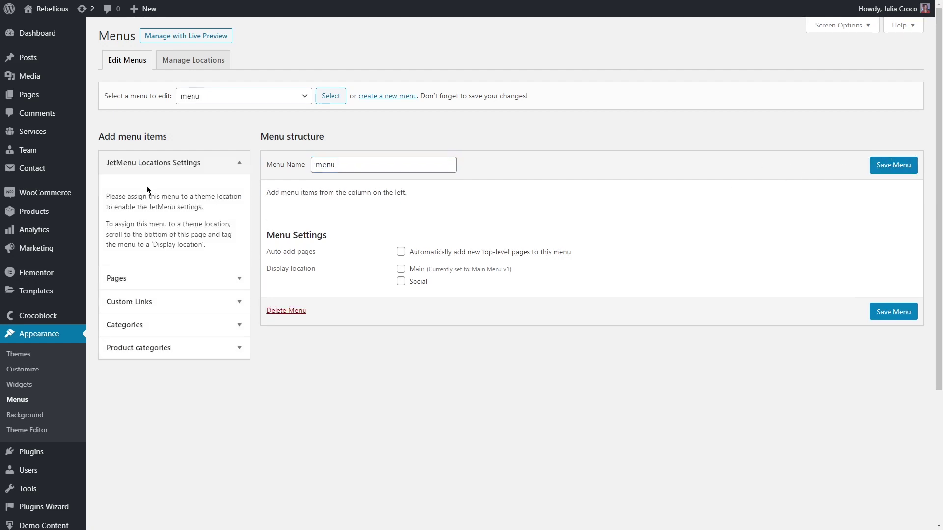
left_click(400, 269)
left_click(892, 313)
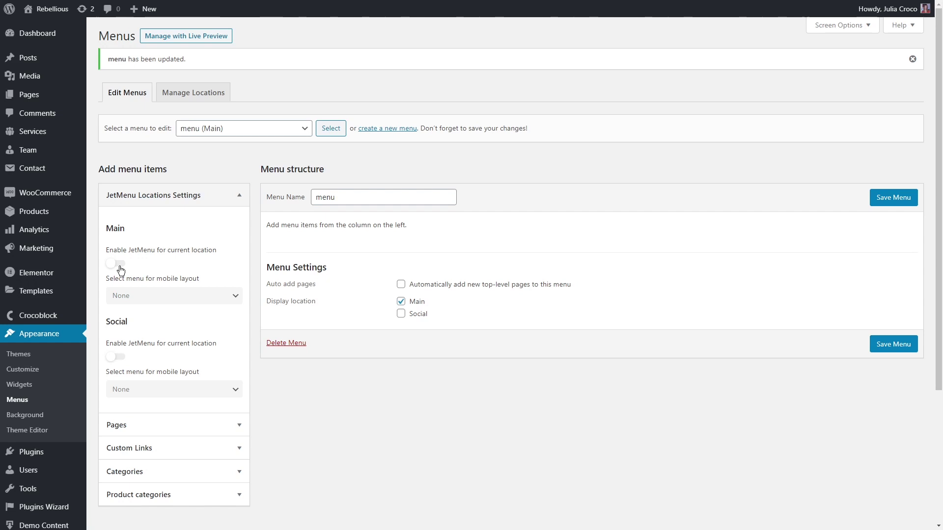
- Enable JetMenu for the Main location, using 'menu' for the mobile layout
left_click(116, 263)
left_click(174, 295)
left_click(147, 361)
scroll(321, 380, "down", 1)
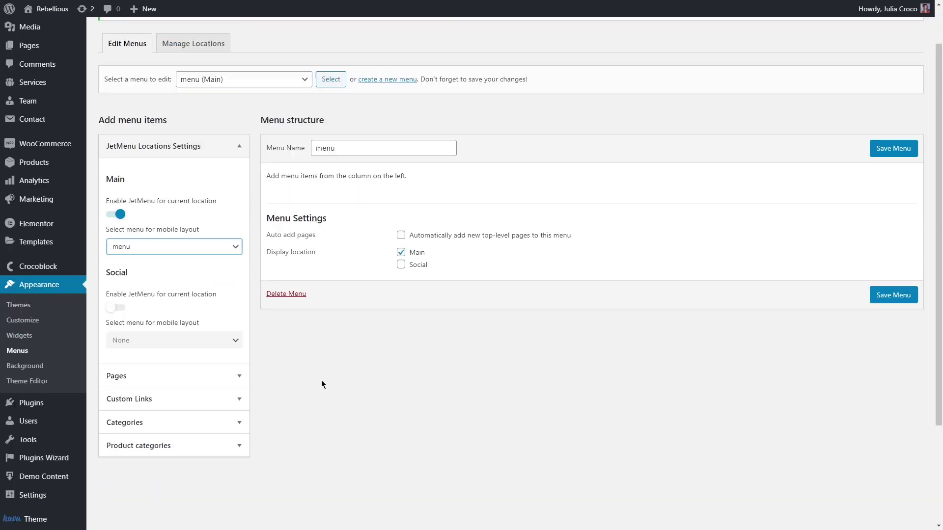
left_click(238, 148)
scroll(237, 196, "up", 1)
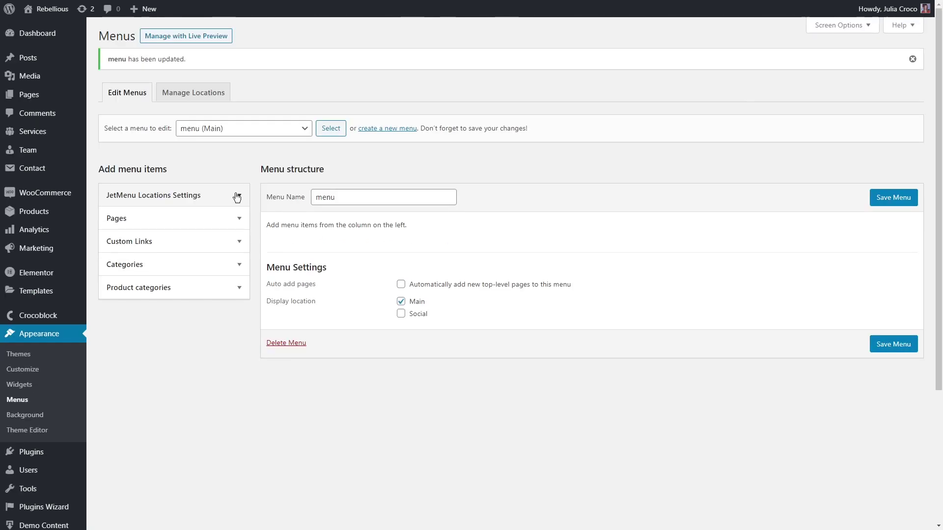
- Browse the pages, custom links, post categories and product categories panels
left_click(238, 218)
scroll(236, 304, "down", 3)
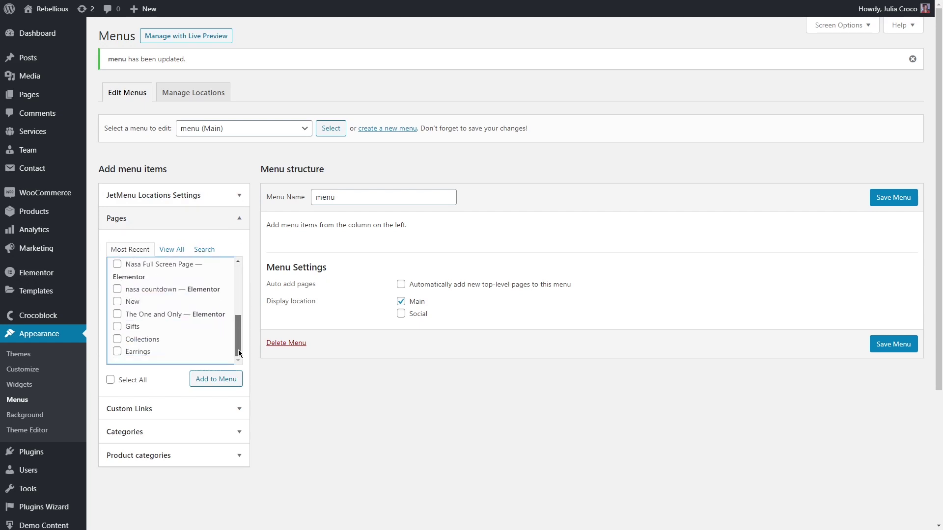
scroll(171, 304, "up", 3)
left_click(116, 283)
left_click(211, 380)
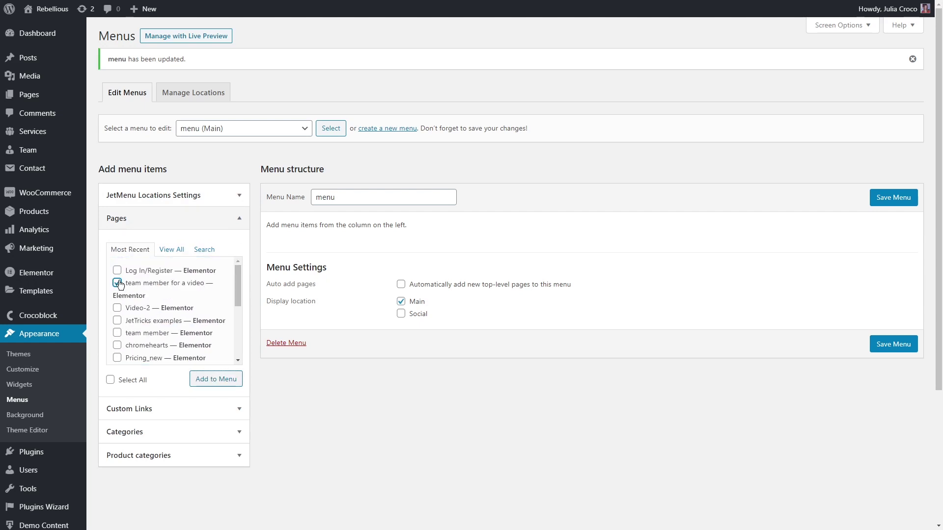
left_click(239, 409)
left_click(241, 355)
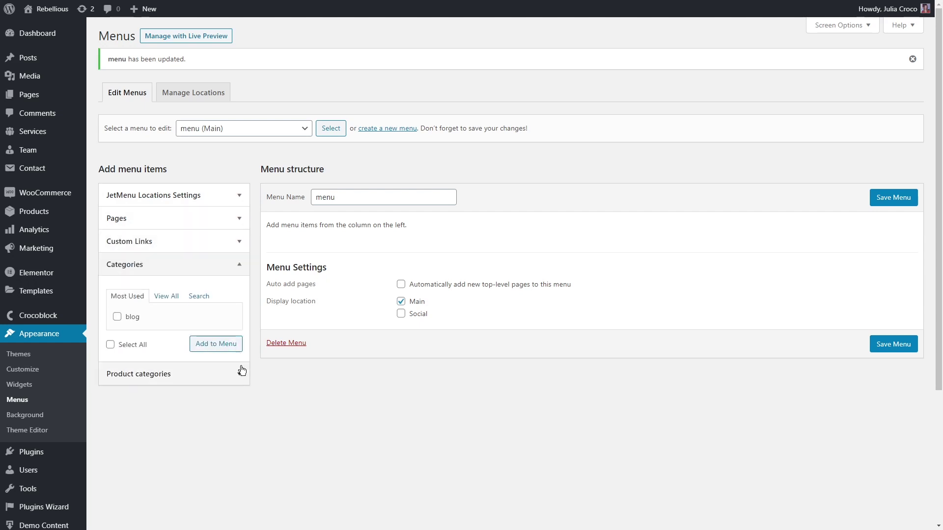
left_click(240, 373)
- Add the autumn winter and clothing categories, then autumn accessories, cardigans, coats and dresses
left_click(166, 319)
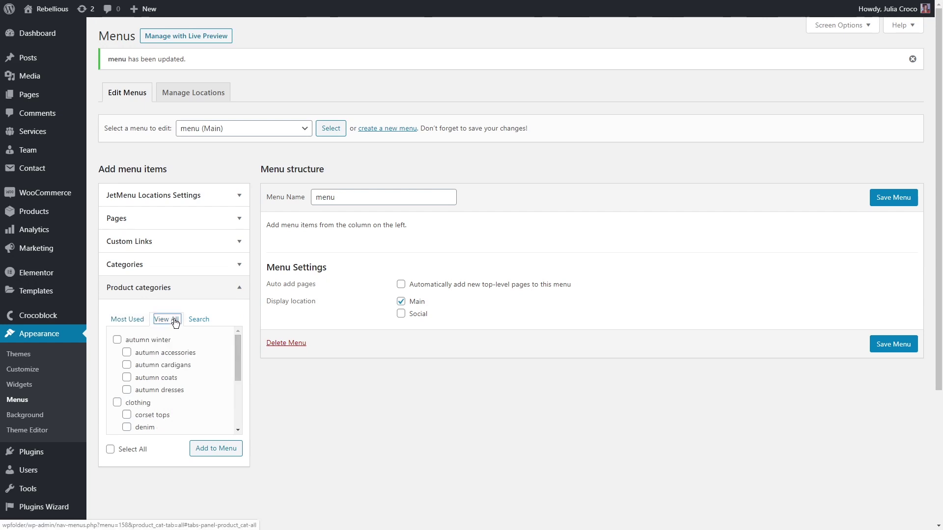
left_click(117, 340)
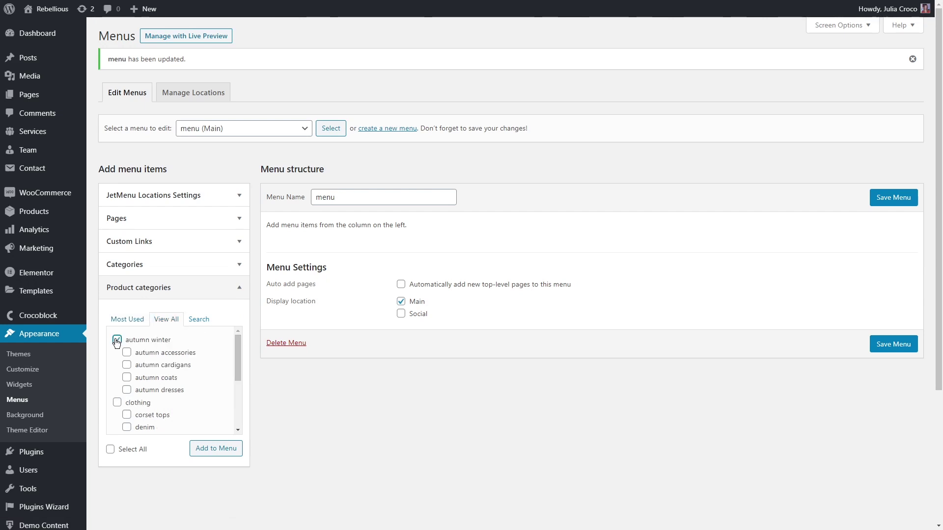
left_click(117, 402)
left_click(222, 451)
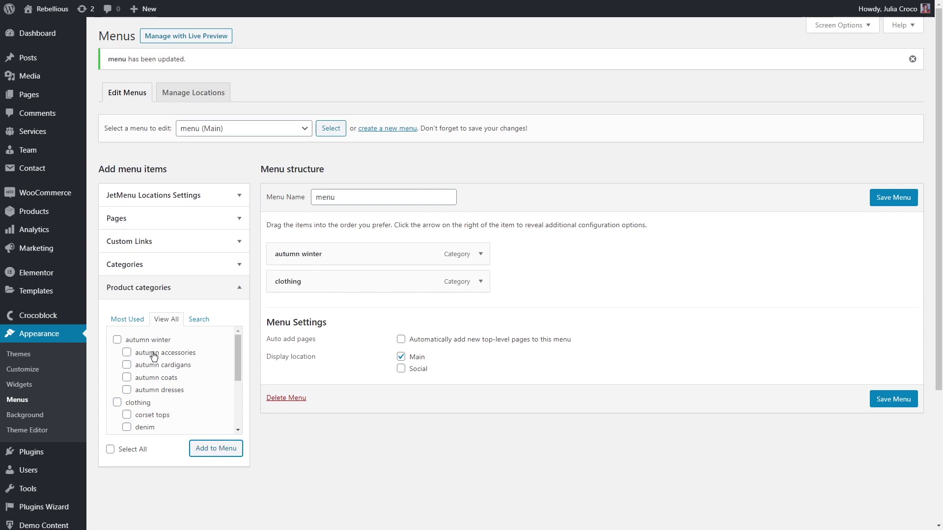
left_click(127, 352)
left_click(126, 365)
left_click(126, 377)
left_click(127, 390)
left_click(213, 449)
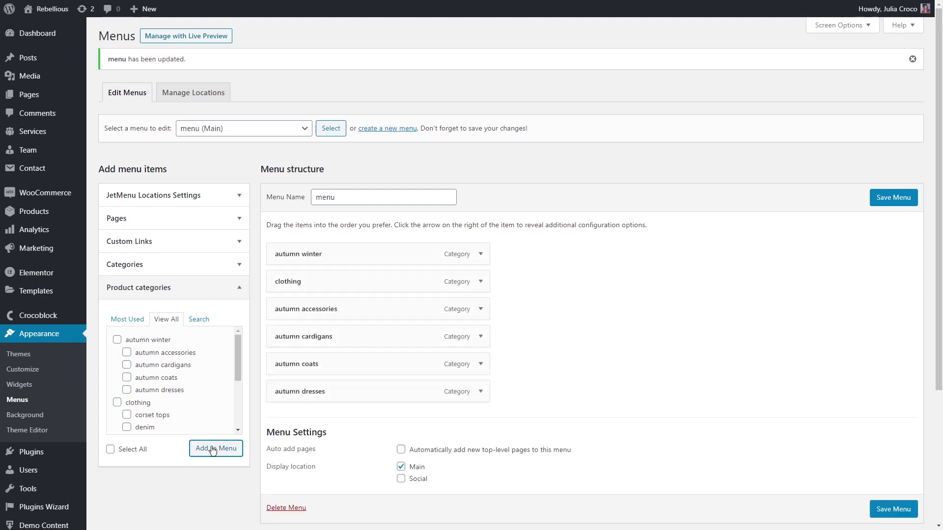
- Nest the four autumn categories under autumn winter and save the menu
left_click_drag(315, 311, 302, 278)
left_click_drag(305, 337, 306, 281)
left_click_drag(300, 364, 284, 282)
left_click_drag(295, 392, 291, 275)
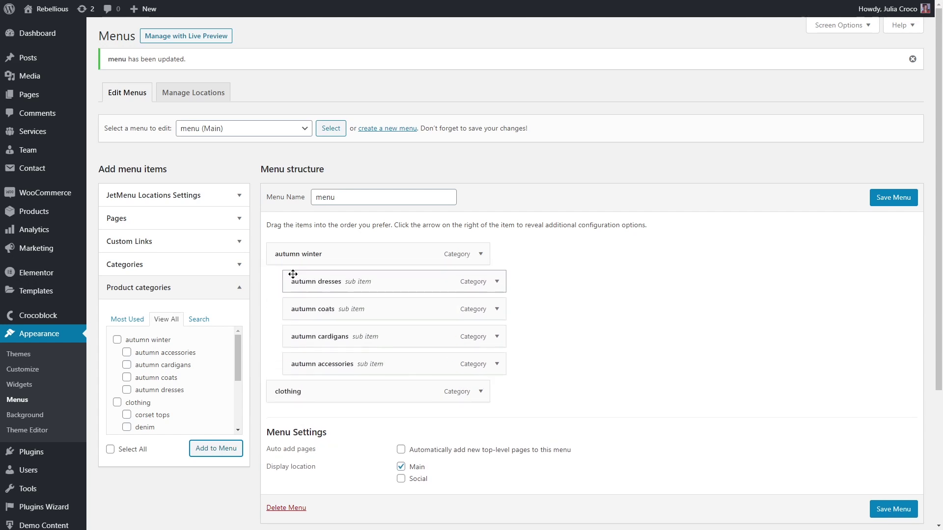
left_click(881, 199)
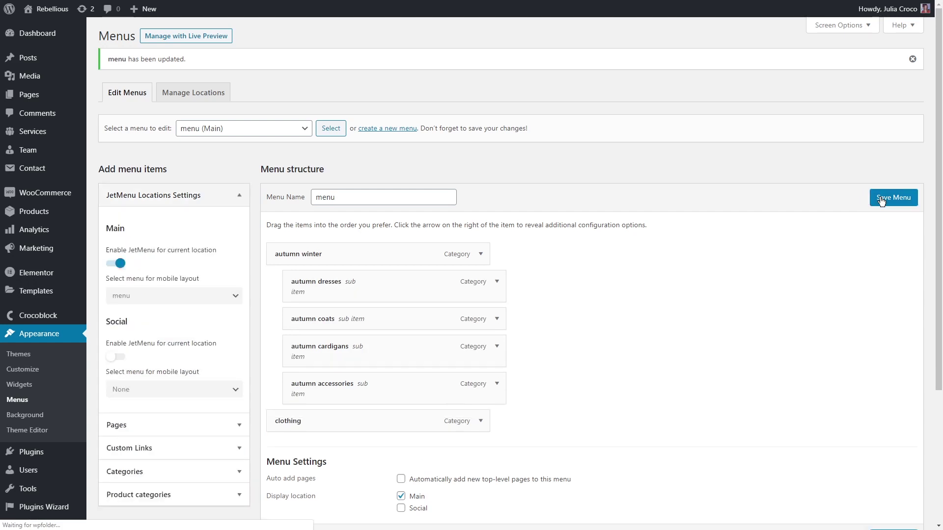
- Delete the menu named 'menu' and load Main Menu v2 for editing
scroll(641, 194, "down", 2)
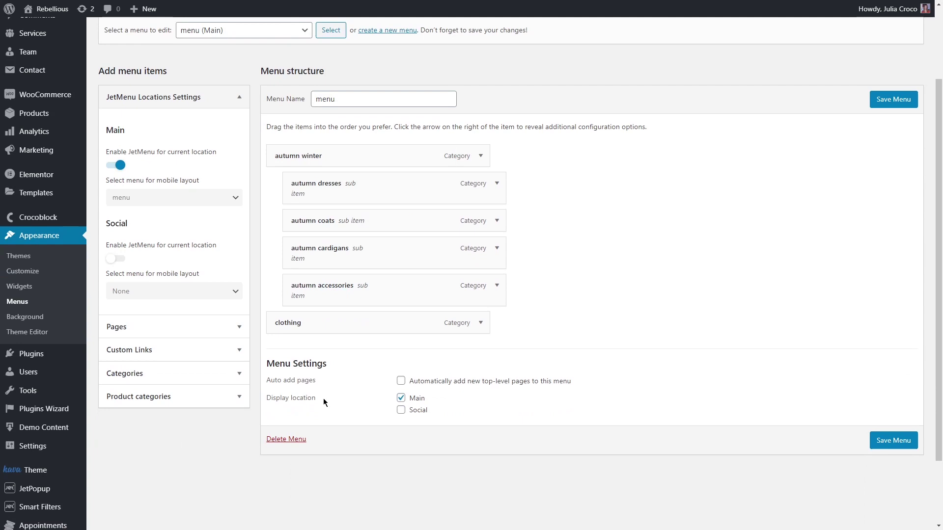
left_click(295, 444)
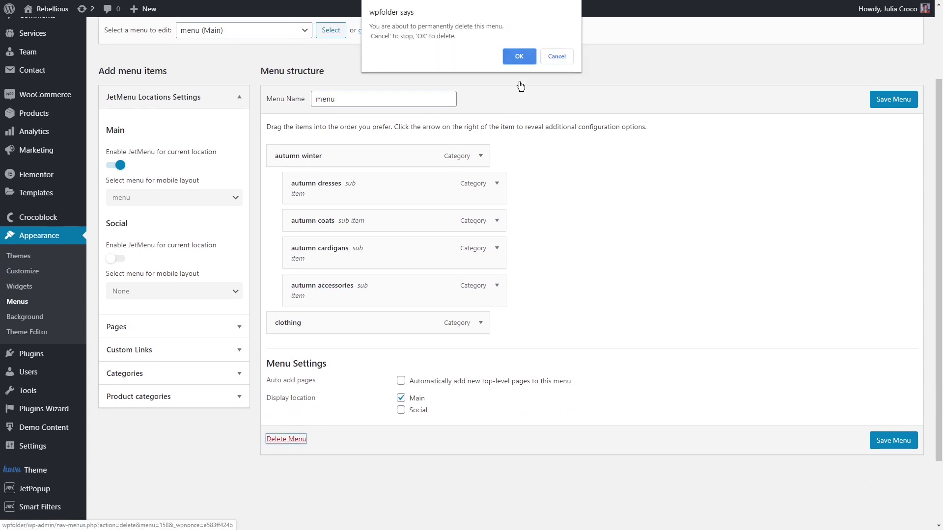
left_click(518, 55)
left_click(245, 129)
left_click(228, 182)
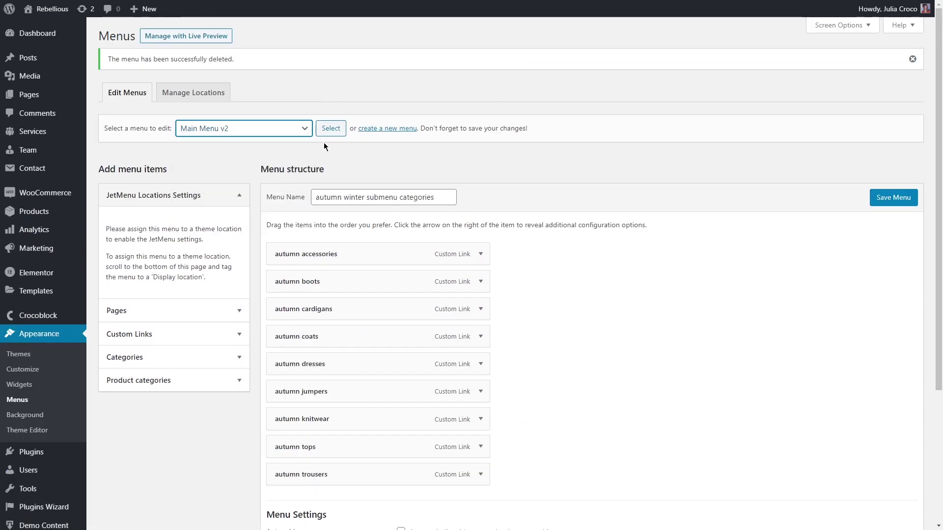
left_click(332, 129)
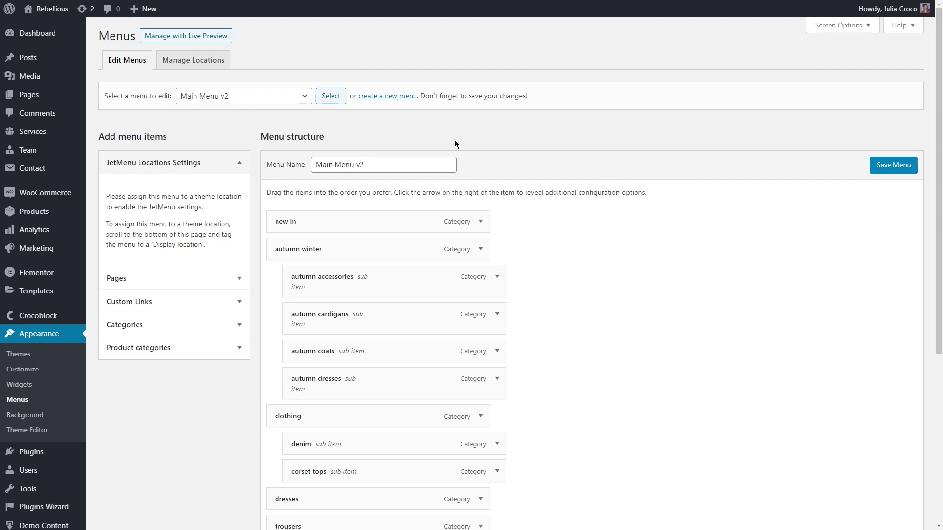
scroll(680, 185, "down", 1)
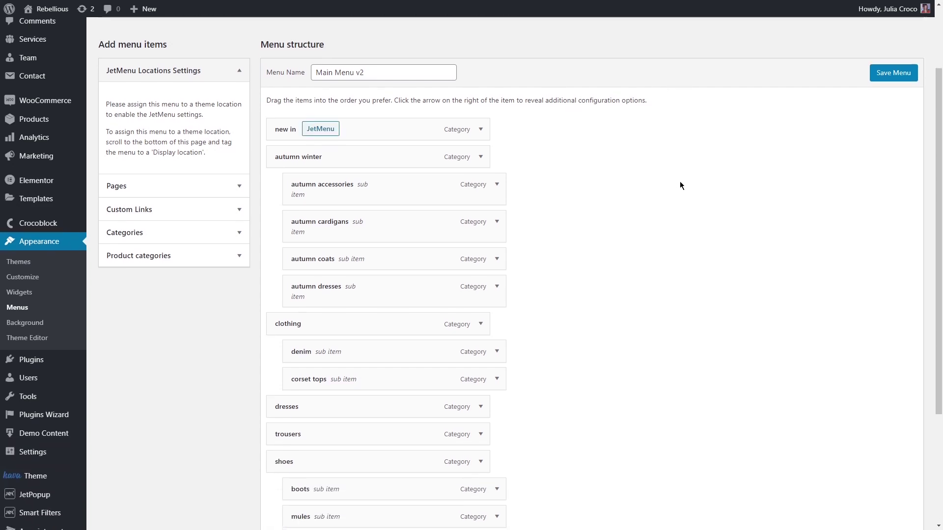
scroll(680, 185, "down", 2)
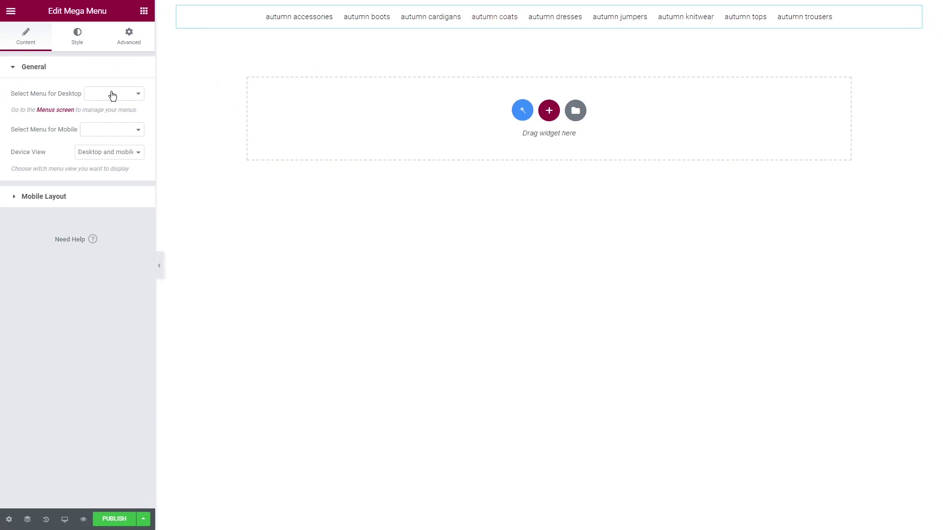
left_click(113, 94)
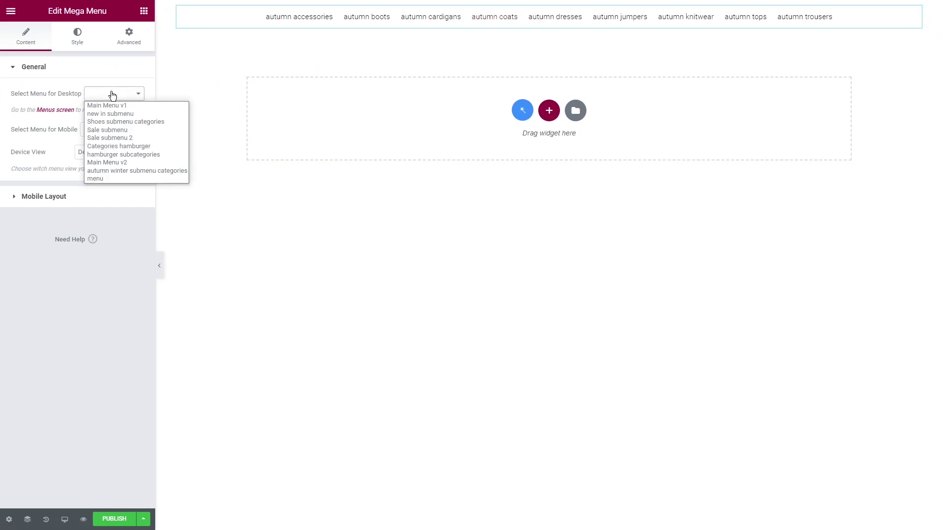
left_click(107, 163)
left_click(115, 130)
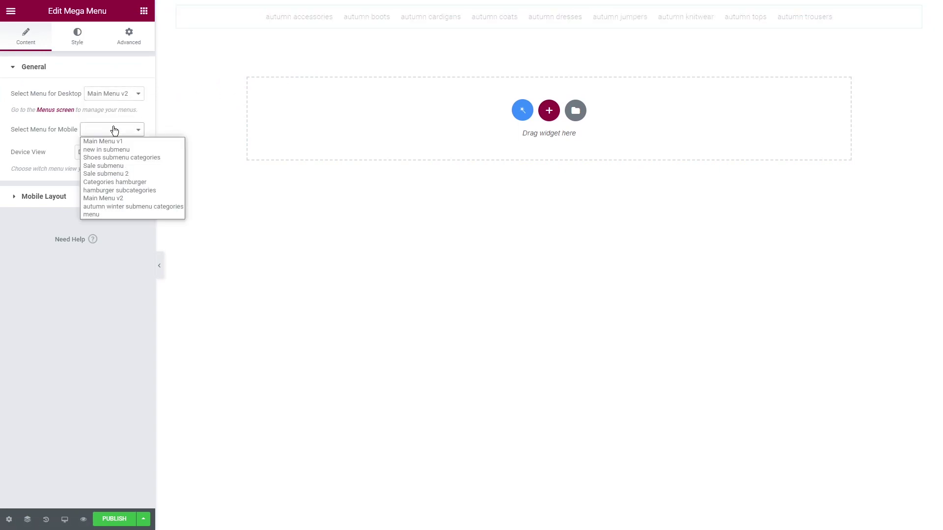
left_click(119, 198)
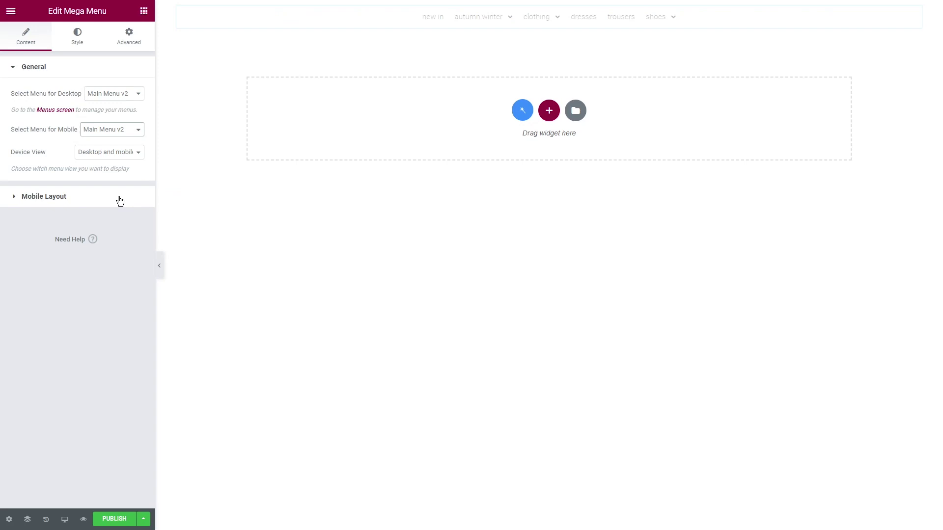
- Expand the Mobile Layout settings and preview the slide-out menu's autumn winter submenu
left_click(113, 153)
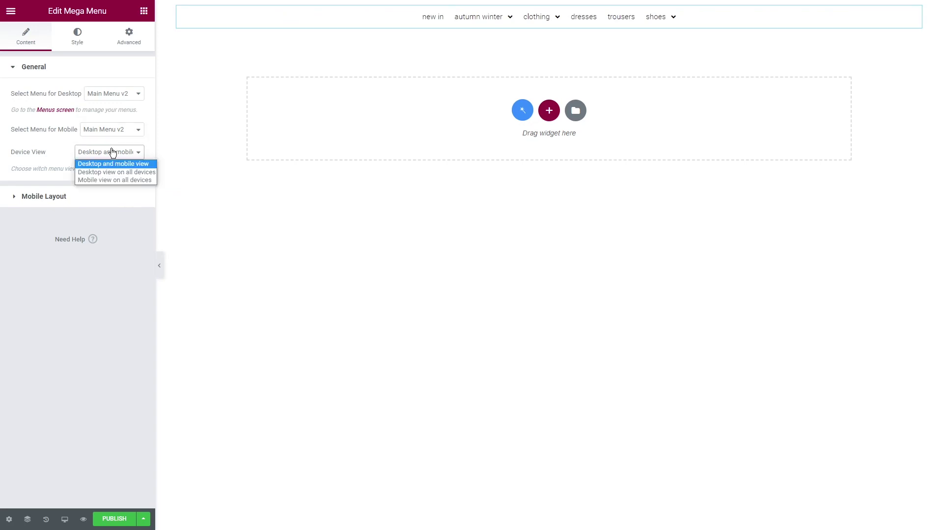
left_click(112, 153)
left_click(90, 196)
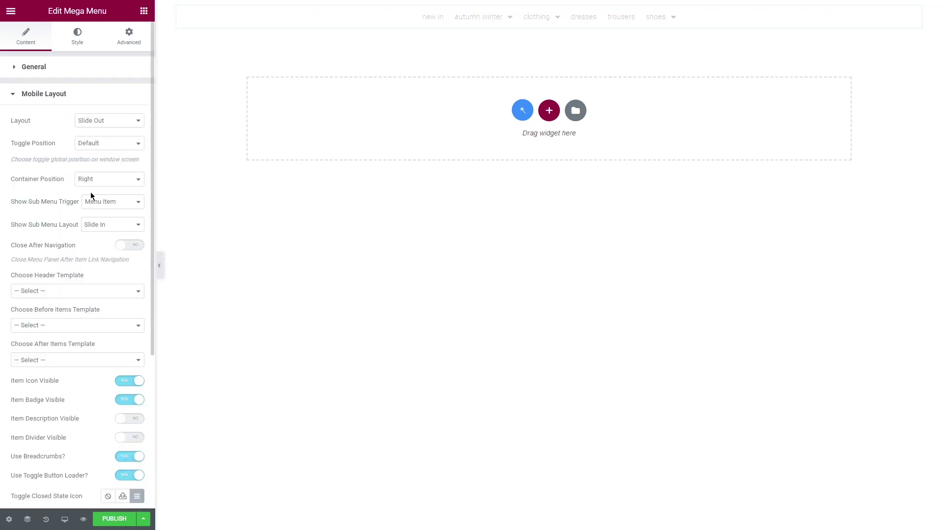
left_click(912, 15)
left_click(922, 65)
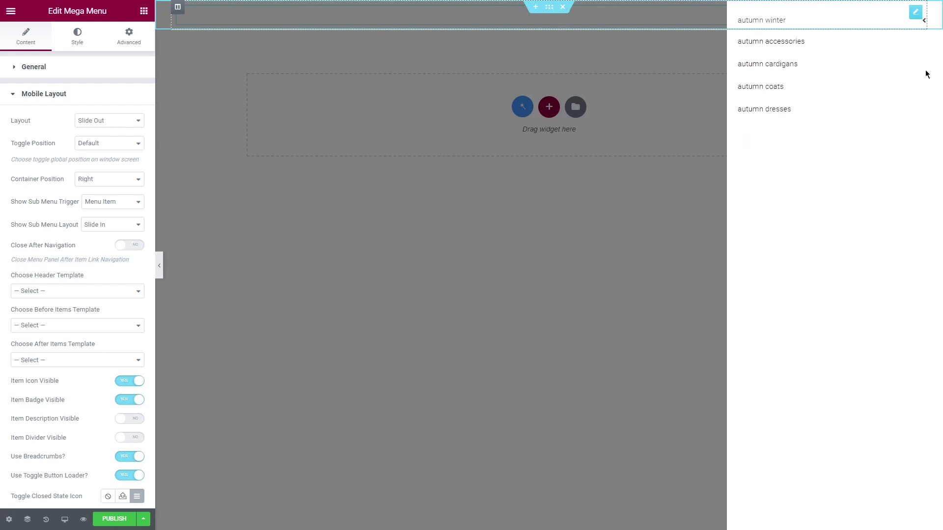
- Close the mobile menu preview and centre the desktop menu items
left_click(928, 92)
left_click(926, 25)
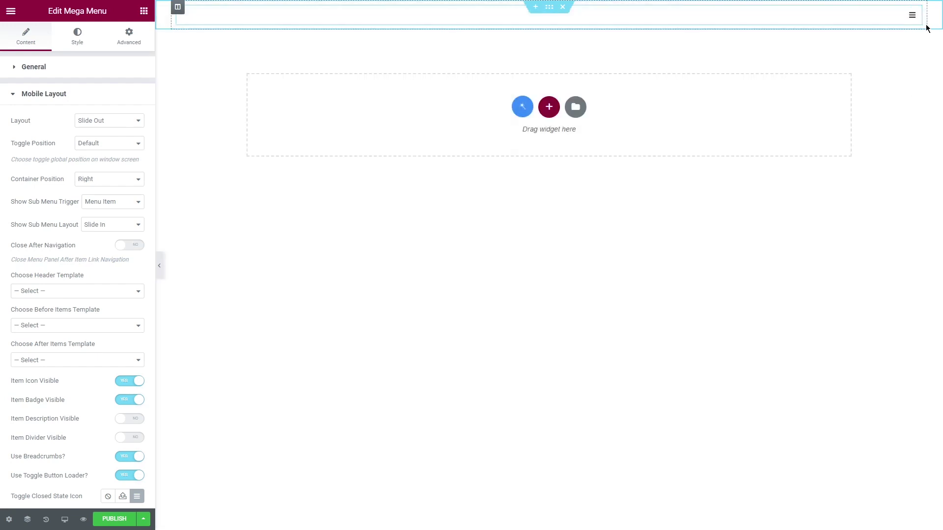
left_click(78, 35)
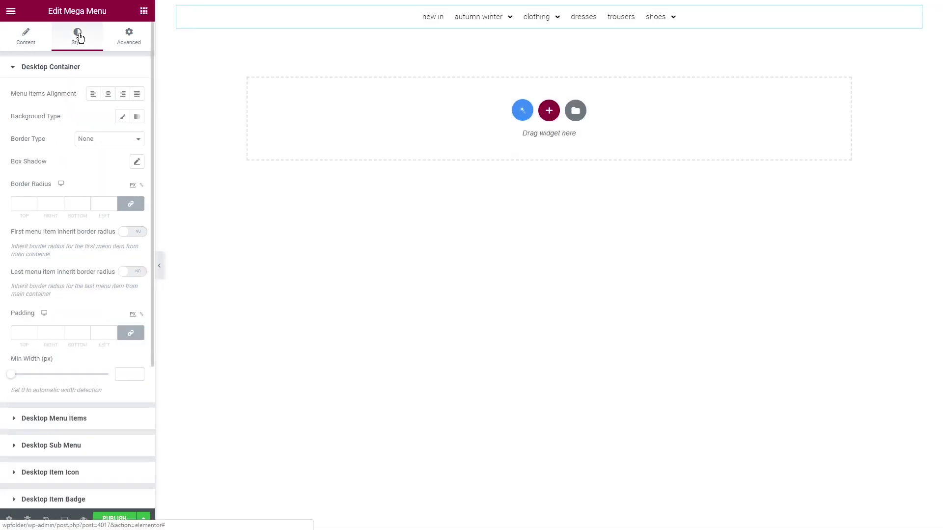
left_click(123, 94)
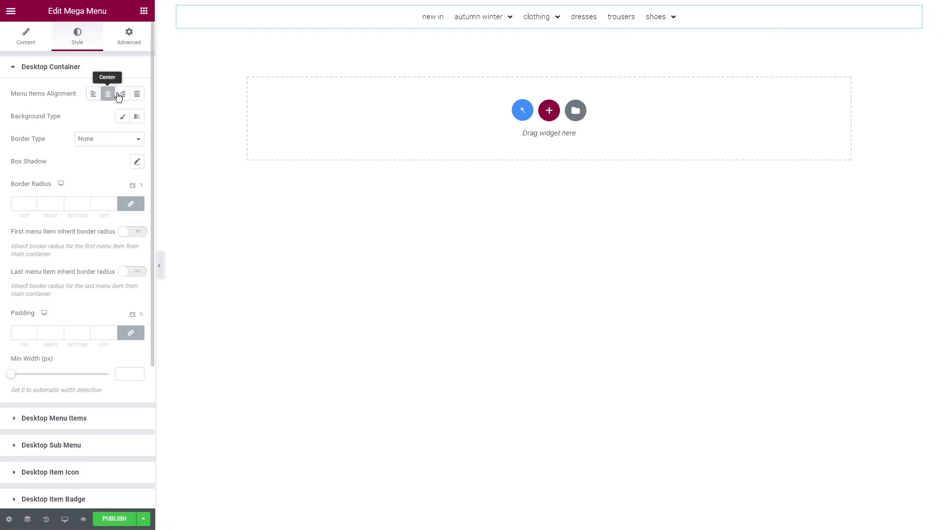
left_click(108, 94)
- Give the menu bar a classic light grey #F4F4F4 background
left_click(122, 116)
left_click(137, 139)
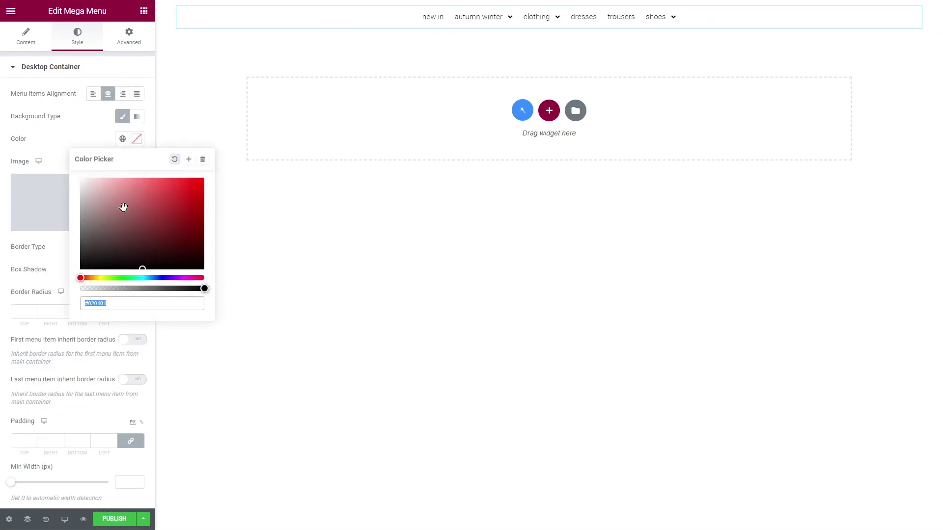
left_click(80, 190)
left_click_drag(80, 190, 70, 181)
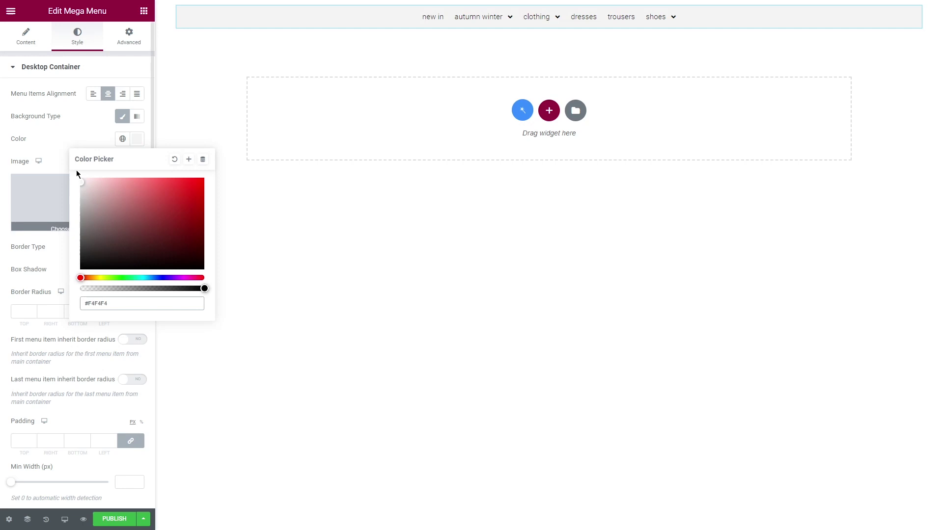
left_click(92, 137)
- Try a solid border on the menu bar, then set the border type back to None
scroll(92, 139, "down", 2)
left_click(92, 139)
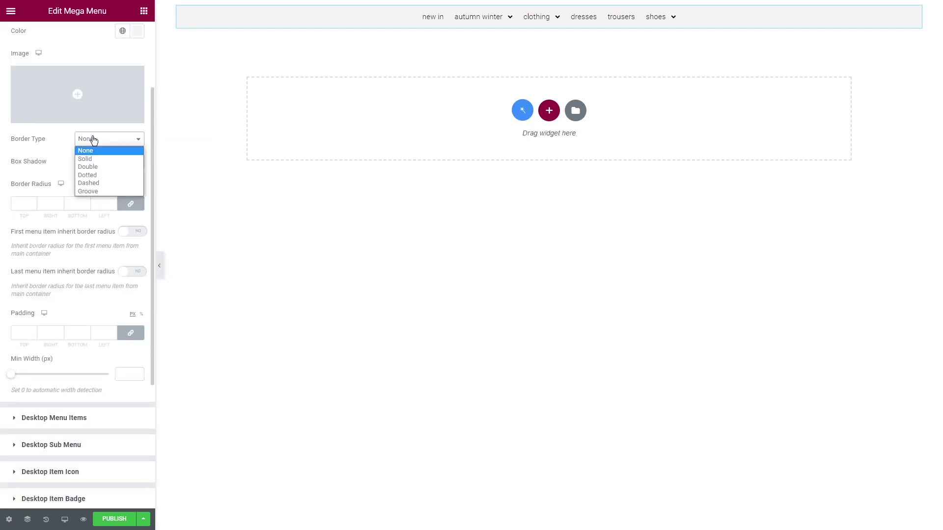
left_click(91, 162)
left_click(94, 139)
left_click(92, 153)
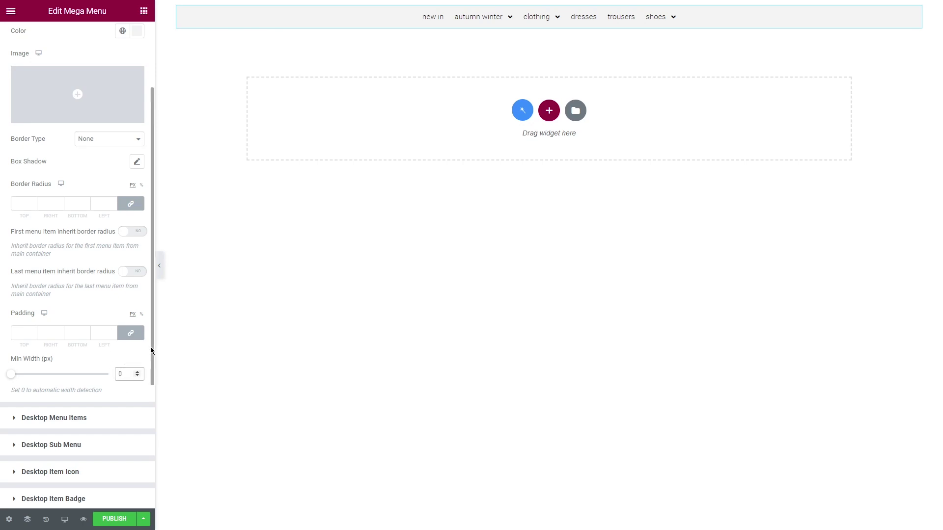
left_click_drag(152, 374, 152, 497)
- Set the top-level menu item typography to Muli, weight 700
left_click(89, 224)
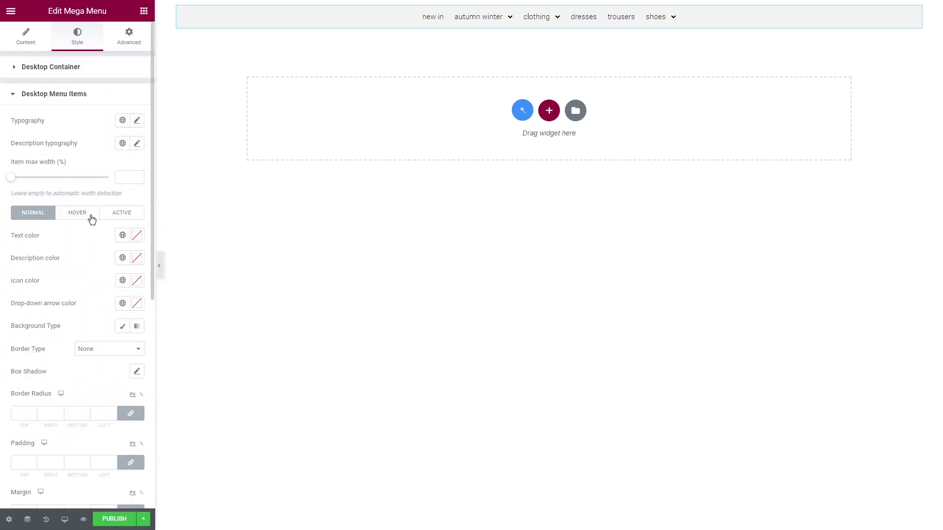
left_click(136, 120)
left_click(94, 171)
type("muli")
key("Return")
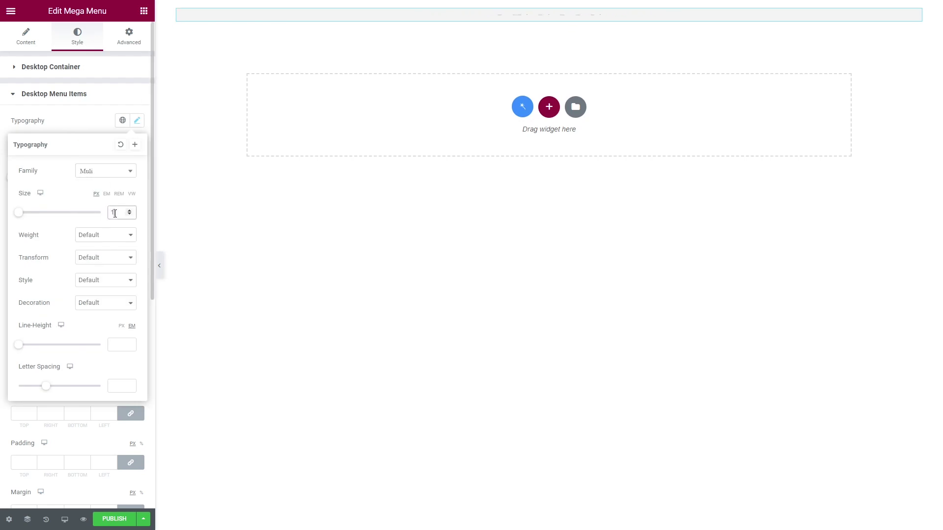
left_click(105, 235)
left_click(100, 297)
left_click(137, 120)
- Set the menu text and arrow colours, with active text Pink for Undertone
left_click(137, 236)
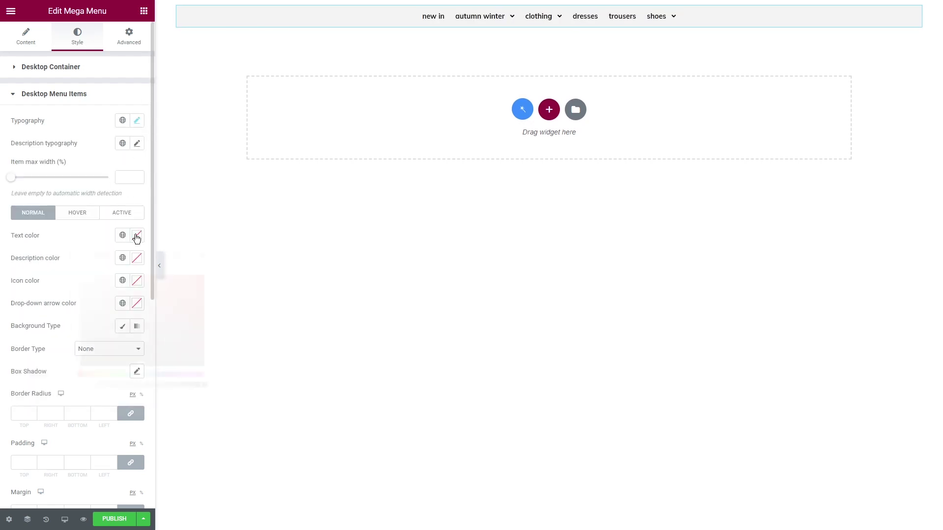
left_click(136, 301)
left_click(136, 302)
left_click(77, 212)
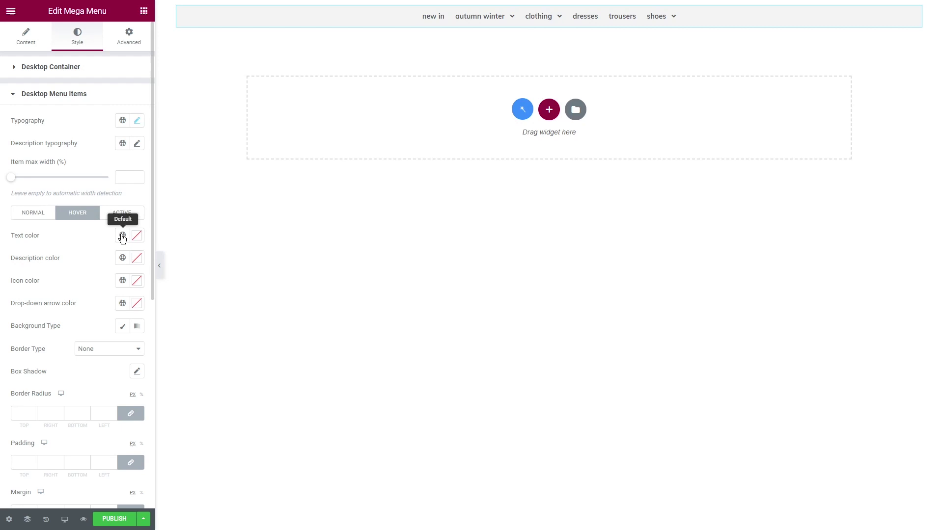
left_click(122, 303)
left_click(90, 452)
left_click(122, 213)
left_click(122, 235)
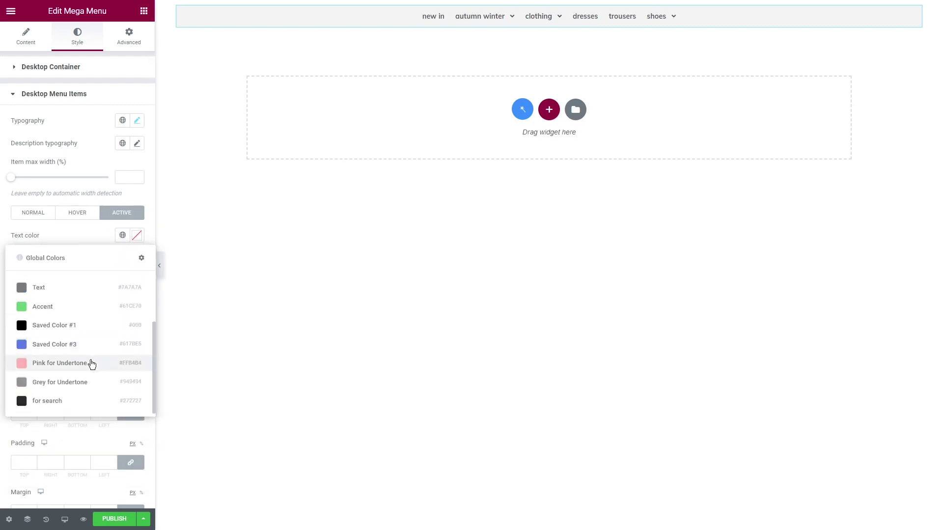
left_click(91, 362)
left_click(122, 303)
left_click(103, 353)
left_click(33, 212)
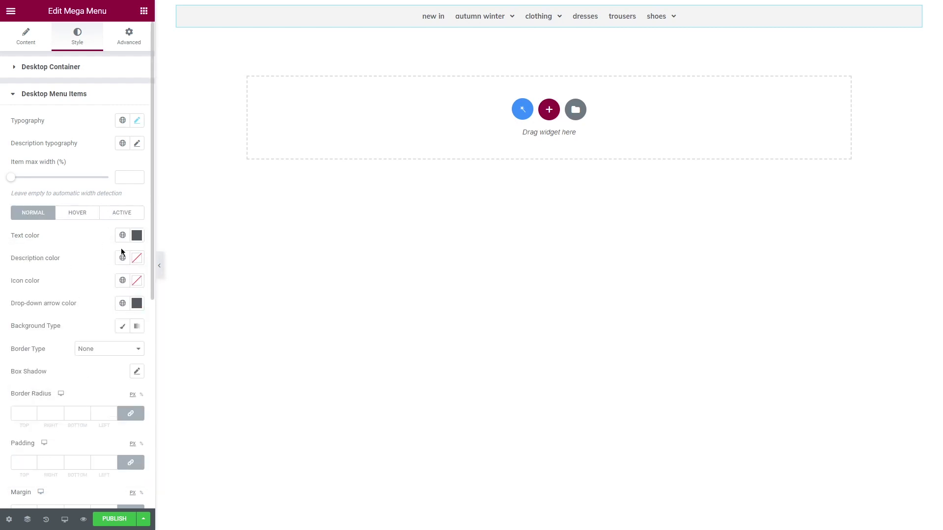
- Unlink the menu item margins so they are 0
scroll(156, 117, "down", 2)
scroll(155, 117, "down", 1)
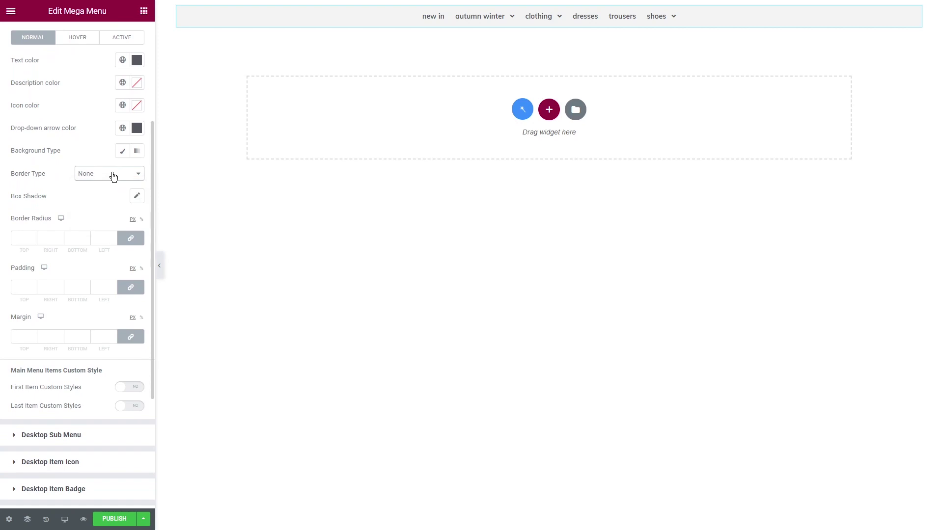
left_click(131, 337)
scroll(123, 306, "down", 2)
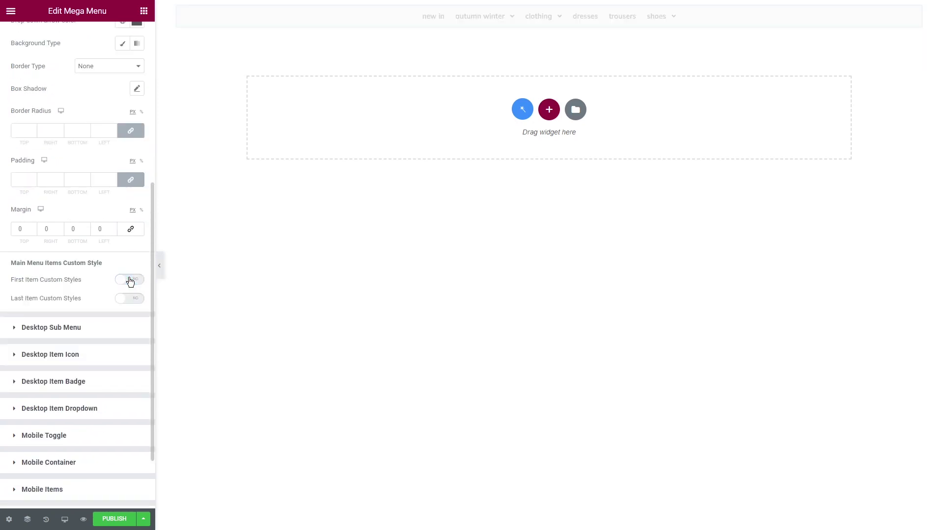
- Set the submenu width to 155, trying a teal background and then removing it
left_click(127, 328)
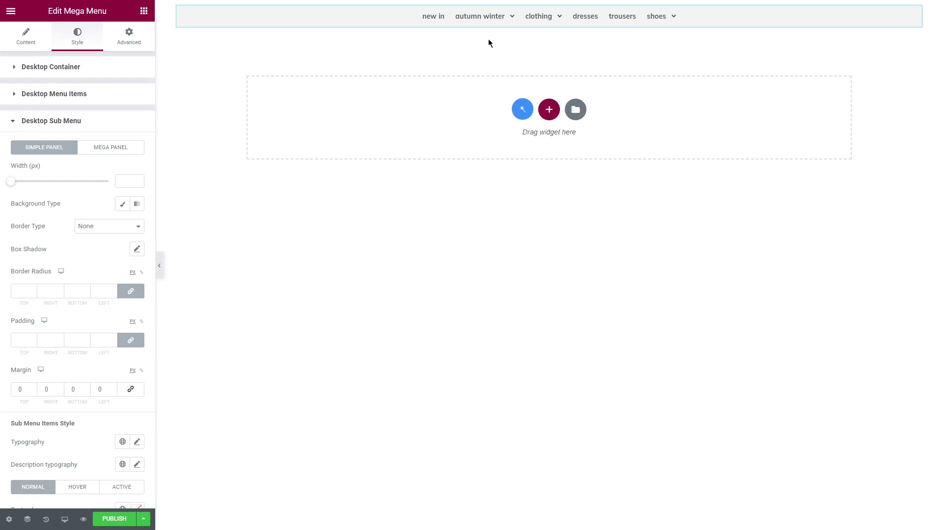
mouse_move(499, 20)
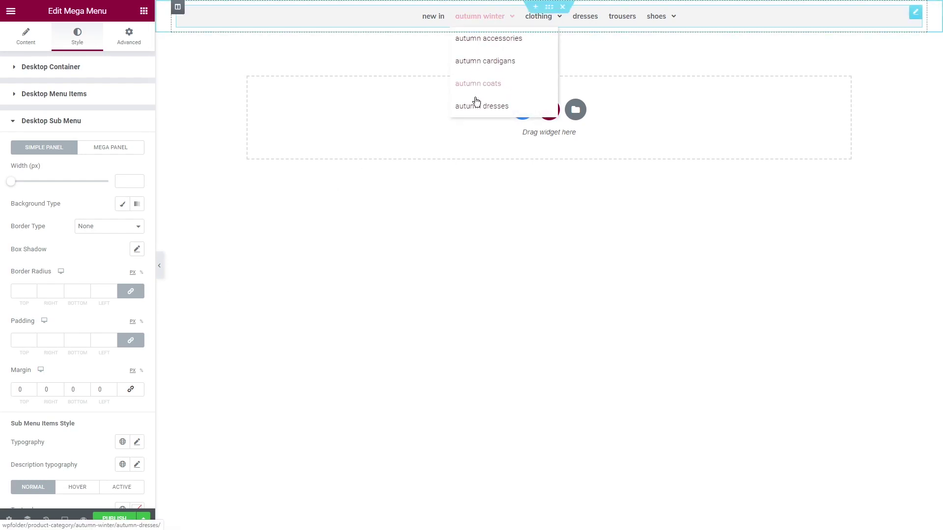
left_click(121, 181)
type("155")
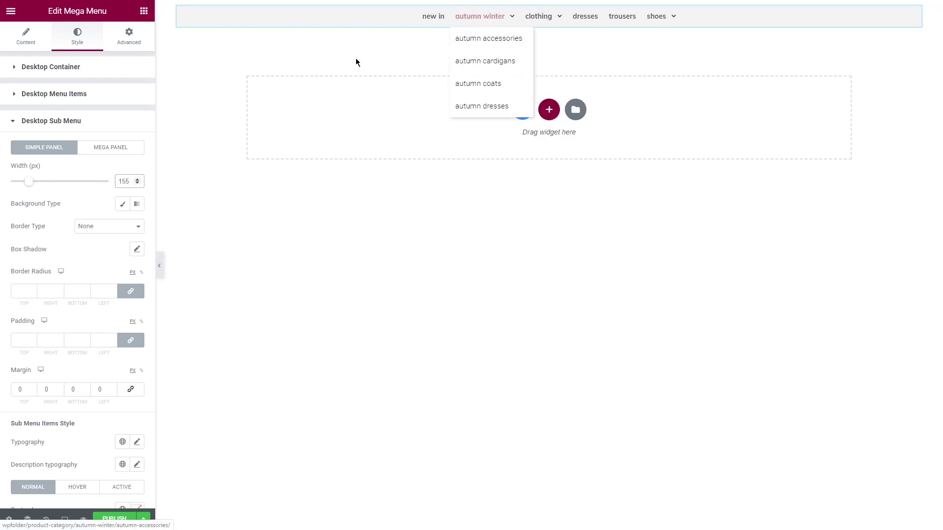
left_click(122, 204)
left_click(137, 226)
left_click(173, 290)
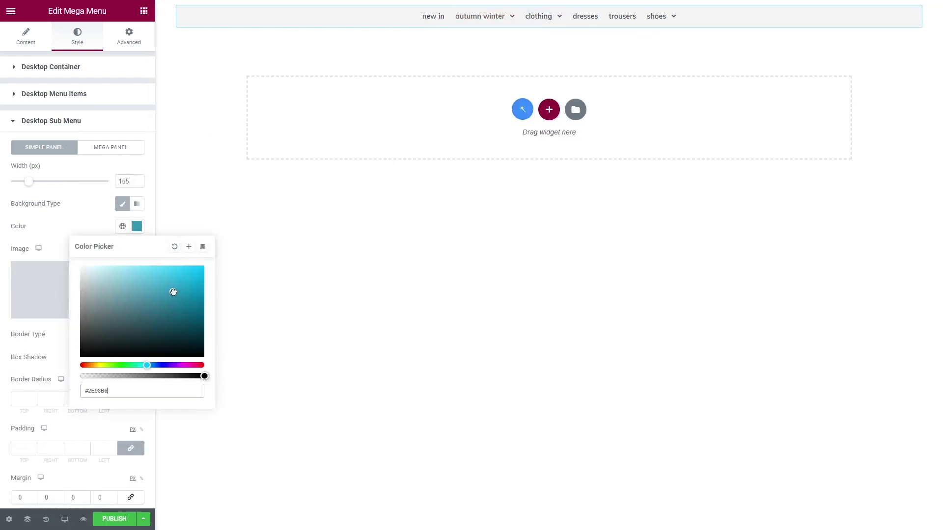
left_click(122, 204)
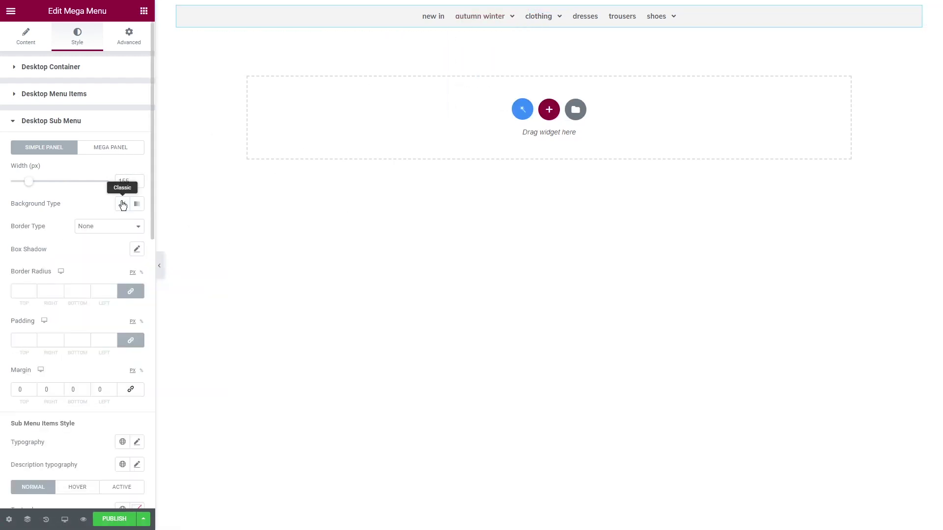
- Unlink submenu padding to 0 and enter 150 as the top margin
left_click(128, 344)
left_click(24, 389)
type("15")
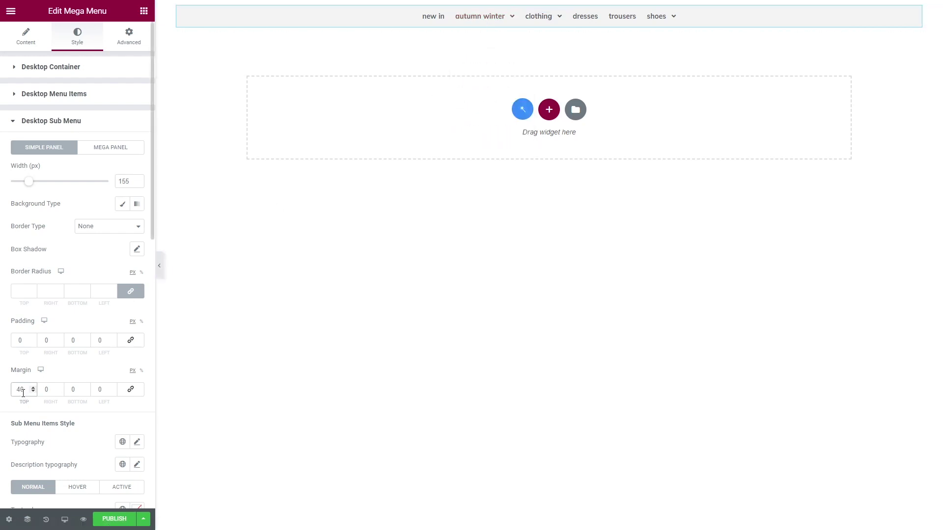
type("0")
- Set the submenu item typography to Muli, weight 600, line height 15
scroll(59, 367, "down", 3)
left_click(137, 278)
left_click(106, 330)
left_click(105, 371)
left_click(105, 394)
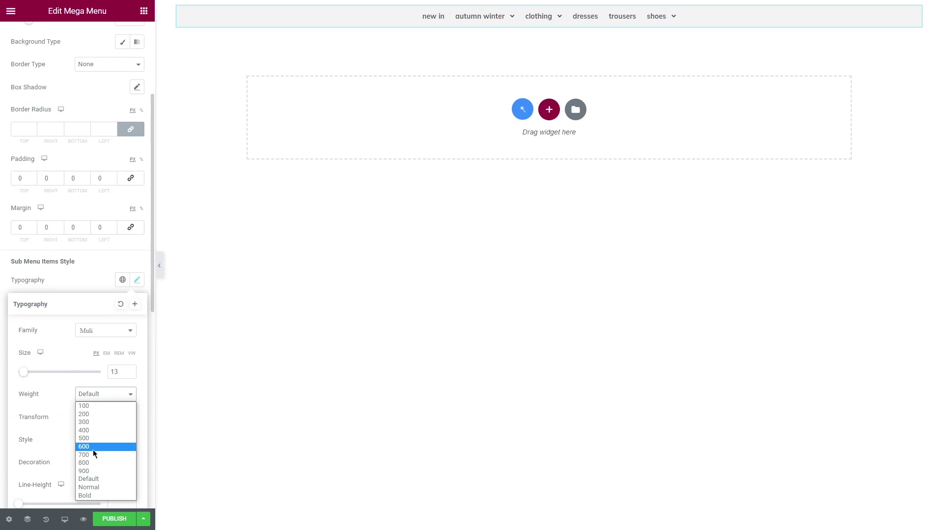
left_click(93, 449)
scroll(124, 381, "down", 2)
type("15")
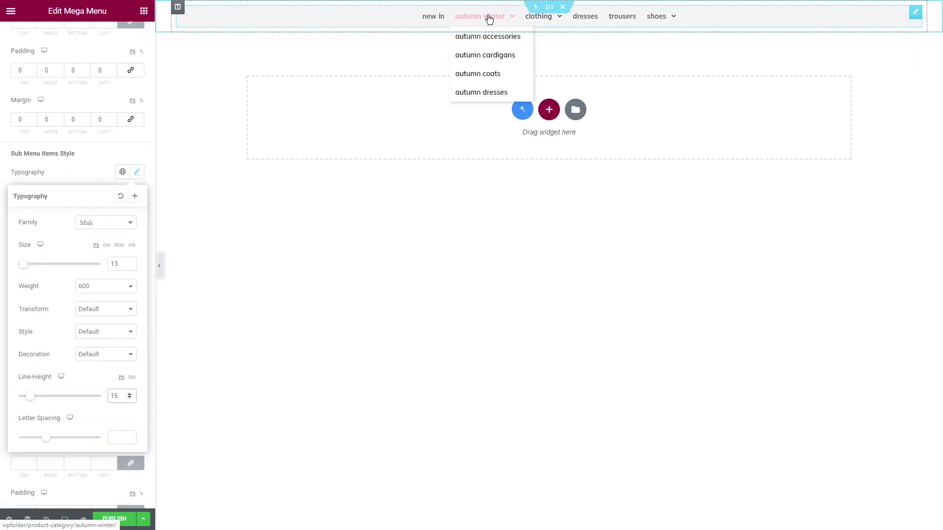
left_click(137, 172)
- Apply a global colour to the active submenu items' text
left_click(137, 239)
left_click(98, 344)
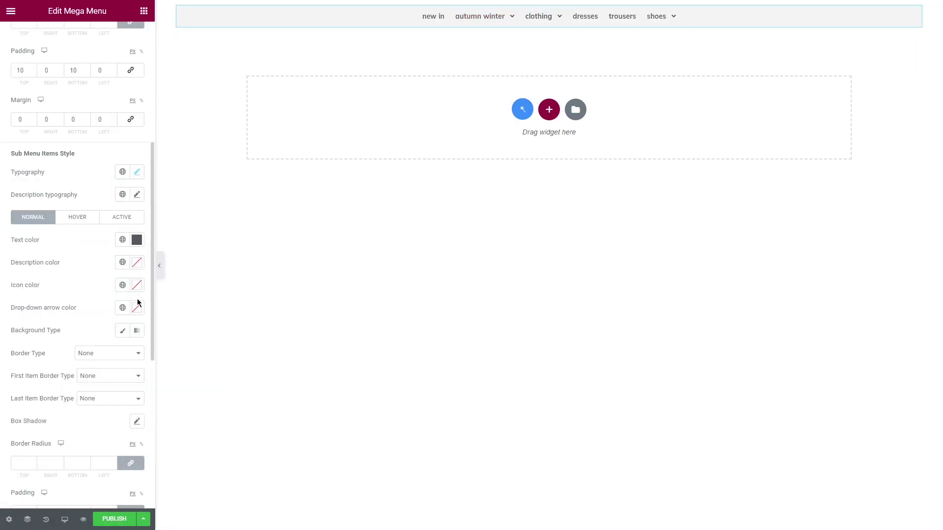
left_click(121, 217)
left_click(123, 239)
left_click(88, 308)
- Give the mega menu dropdown a soft grey box shadow with 54 blur
scroll(74, 295, "down", 5)
left_click(137, 205)
left_click(129, 234)
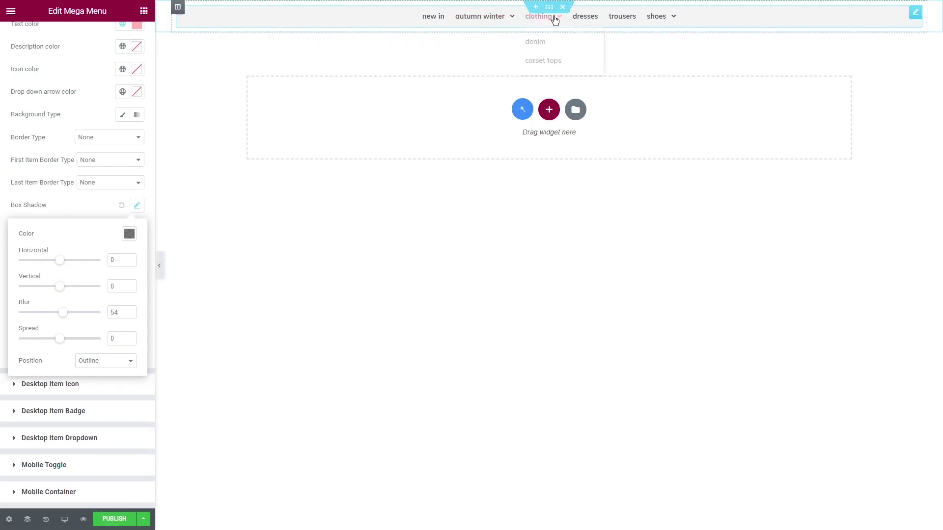
scroll(74, 147, "up", 5)
left_click(128, 37)
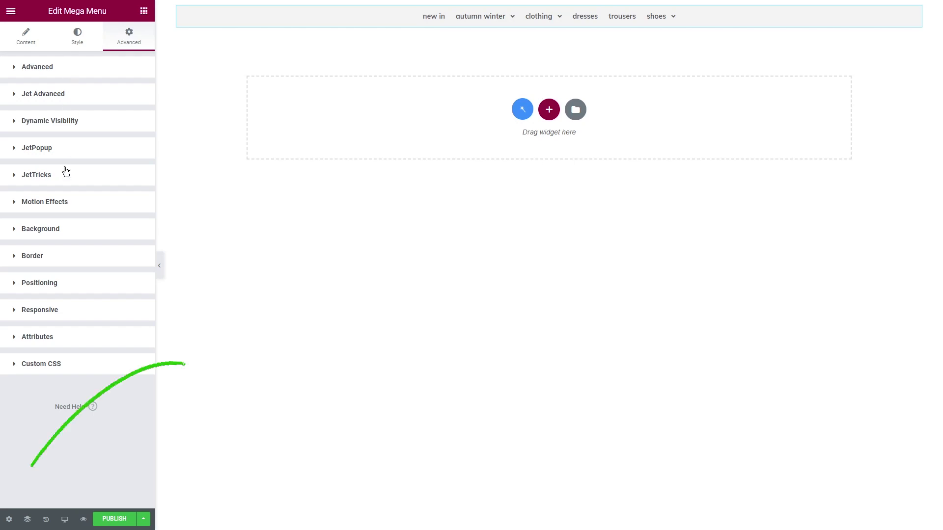
- In the header settings, set the General display condition to Entire Site and publish the header
left_click(9, 519)
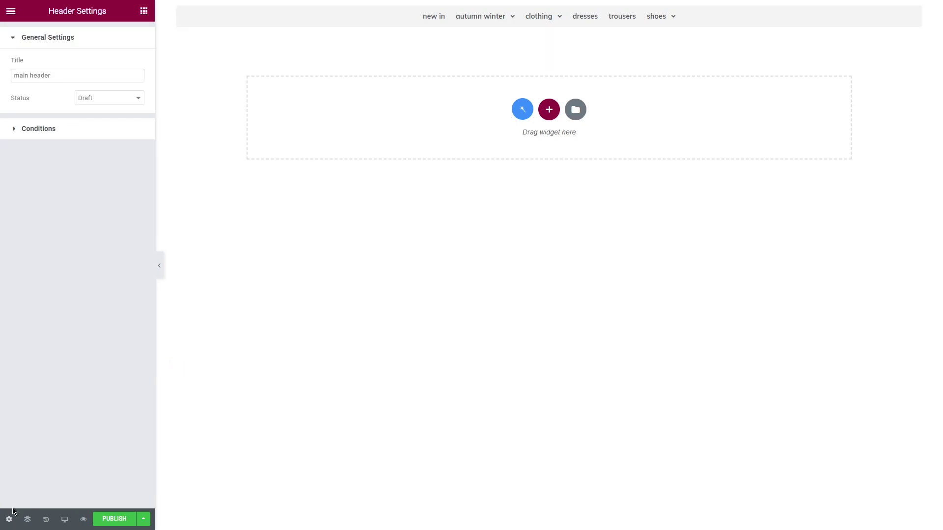
left_click(102, 103)
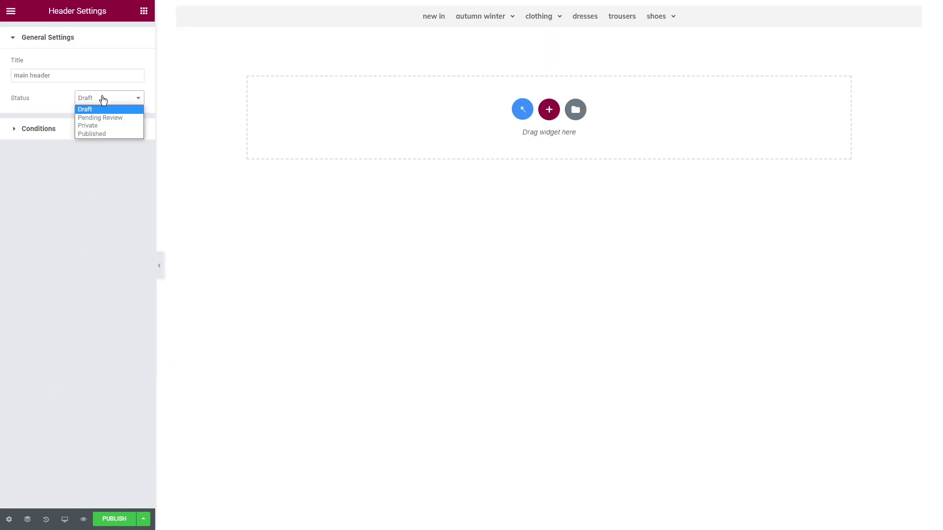
left_click(103, 100)
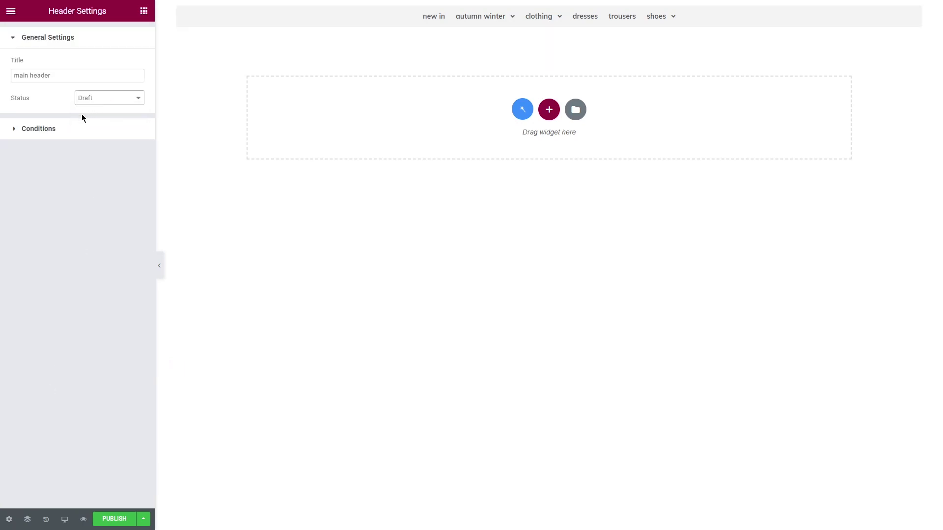
left_click(76, 130)
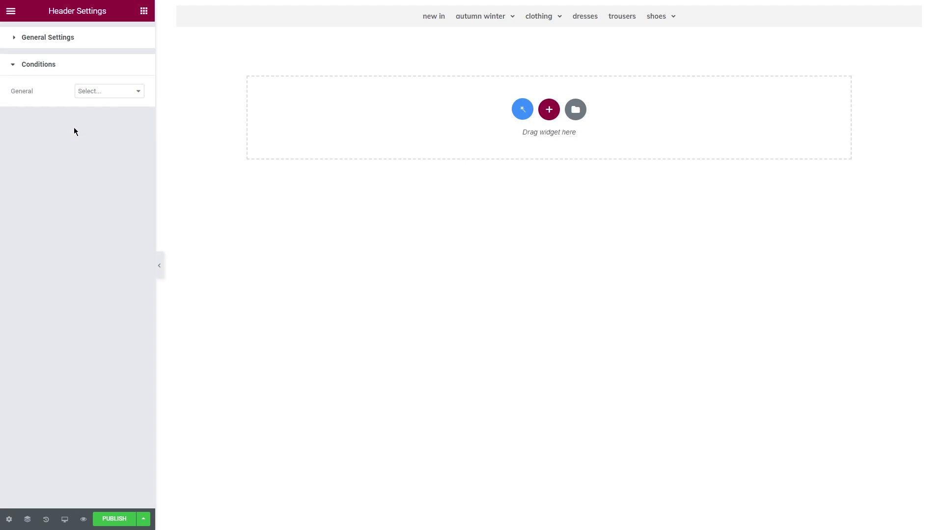
left_click(105, 91)
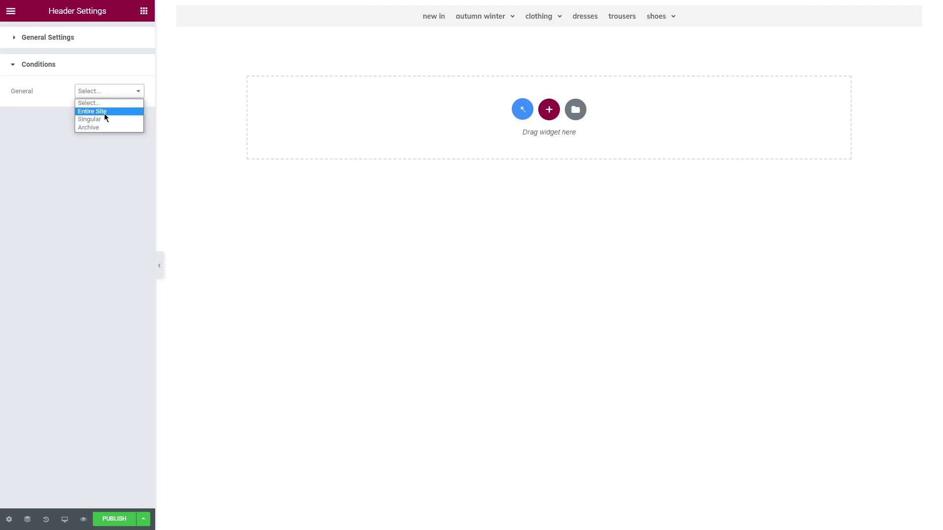
left_click(105, 121)
left_click(109, 91)
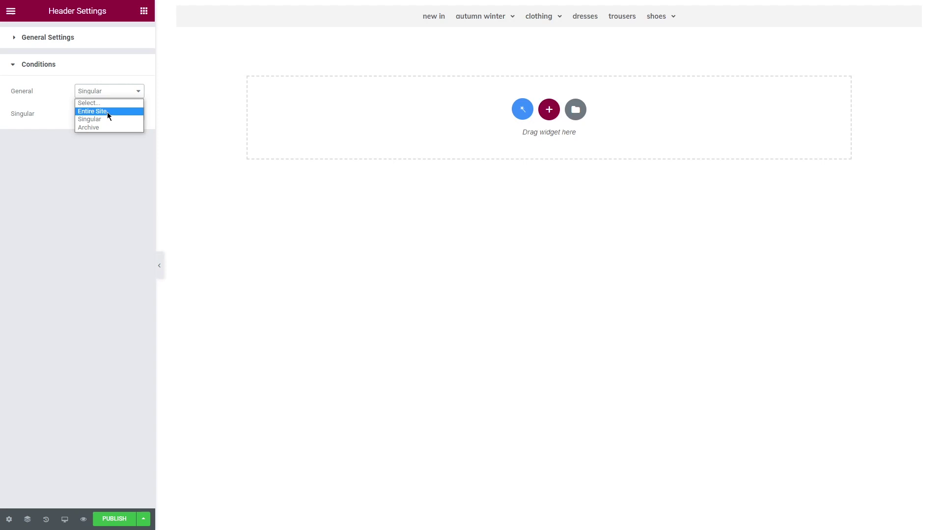
left_click(107, 112)
left_click(113, 519)
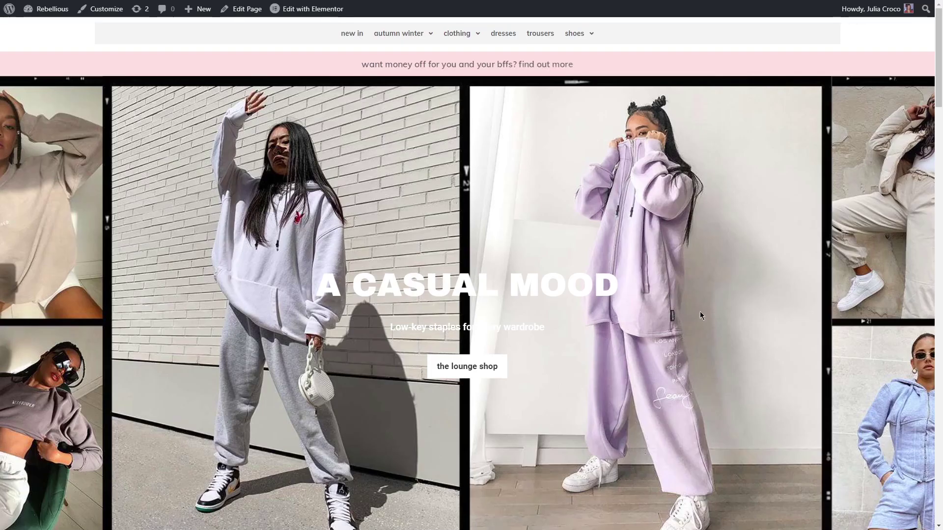
mouse_move(404, 34)
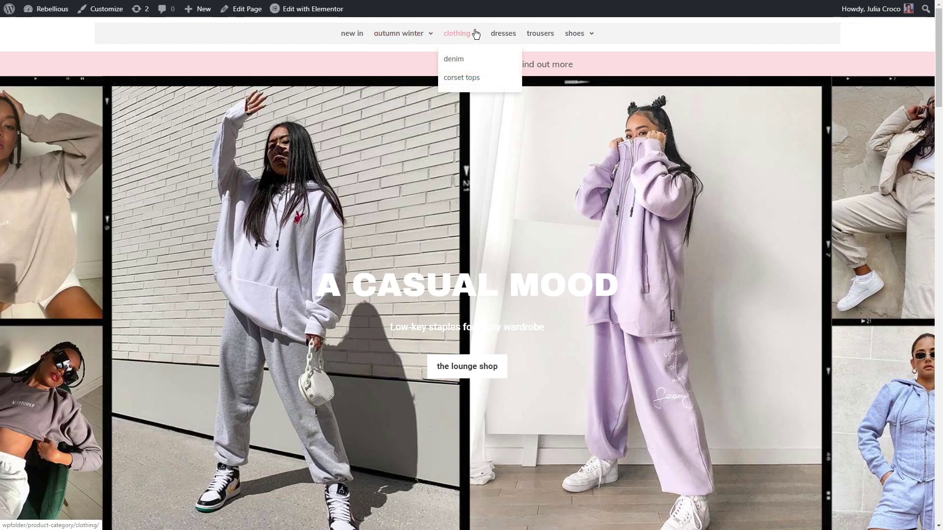
mouse_move(582, 34)
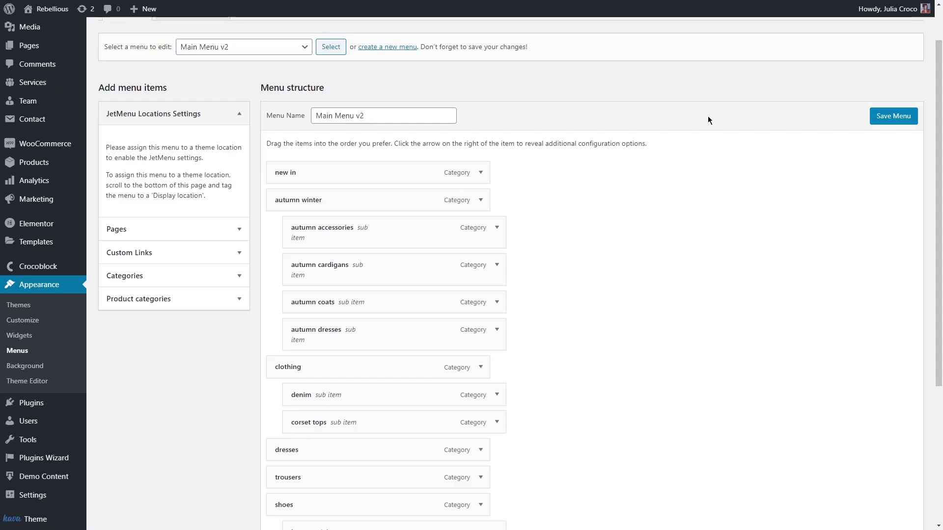
- Load Main Menu v1 in Appearance > Menus for editing
left_click(308, 55)
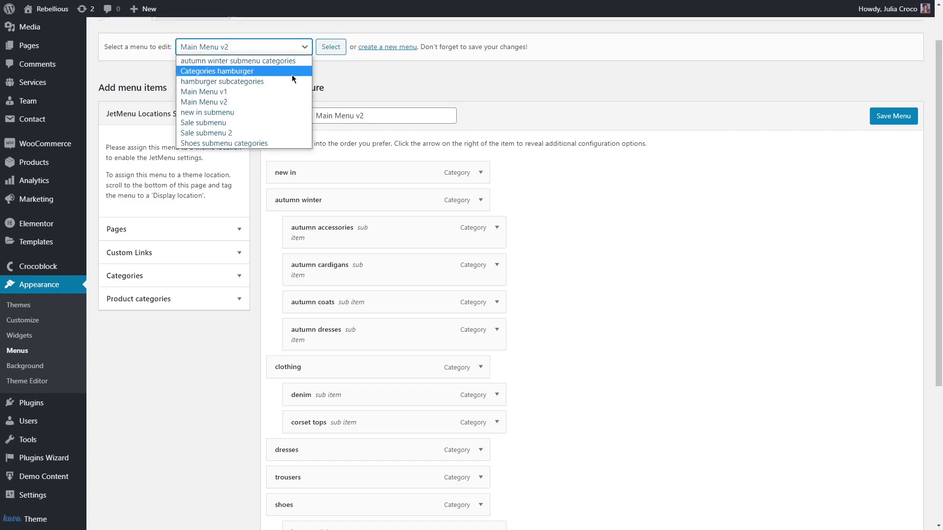
left_click(292, 89)
left_click(330, 47)
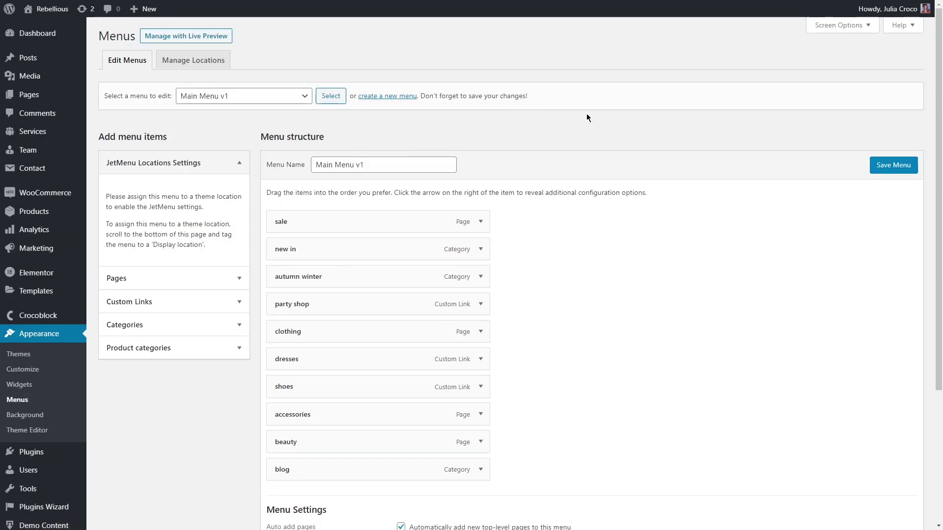
scroll(586, 117, "down", 3)
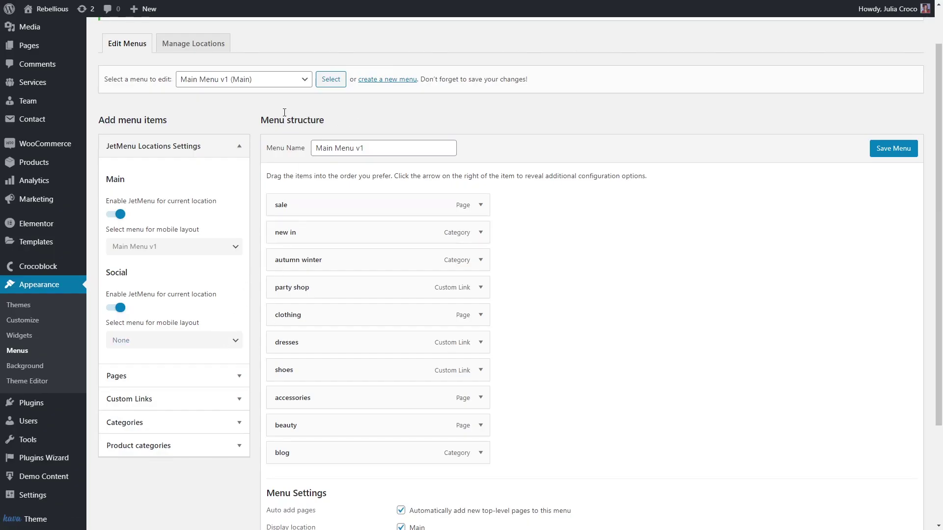
- Briefly load the Sale submenu, then switch back to Main Menu v1 (Main)
left_click(276, 83)
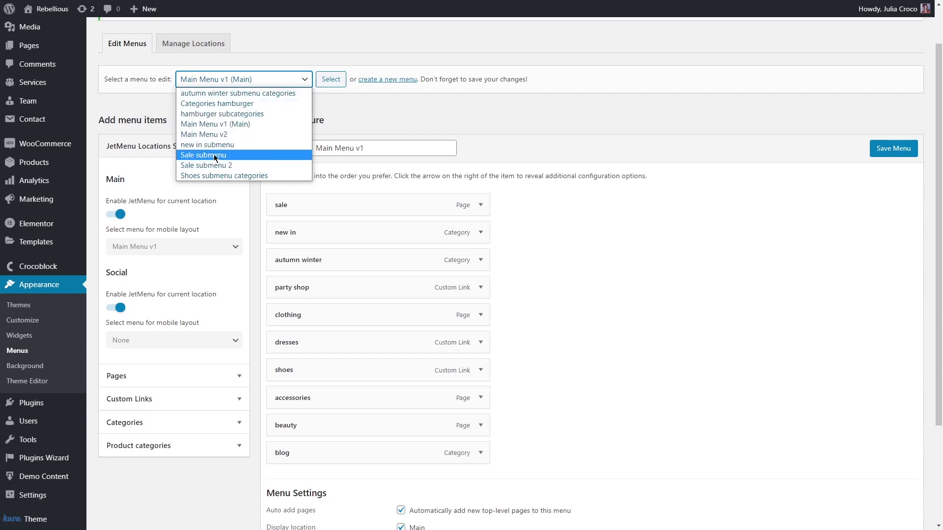
left_click(206, 154)
left_click(331, 79)
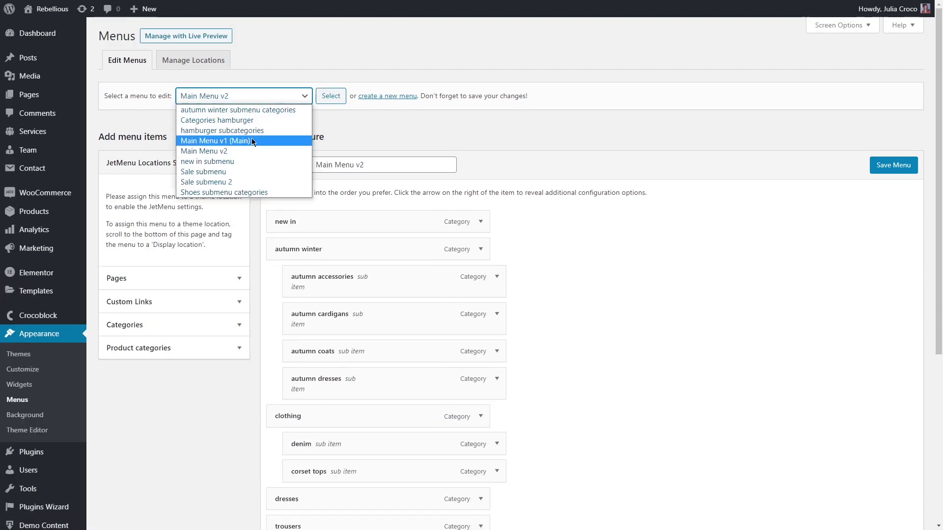
left_click(251, 140)
left_click(330, 96)
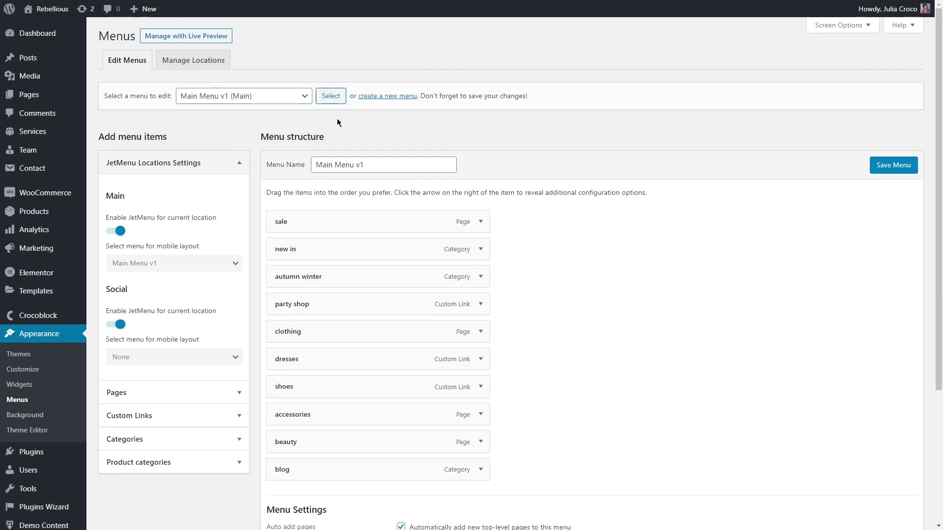
mouse_move(307, 220)
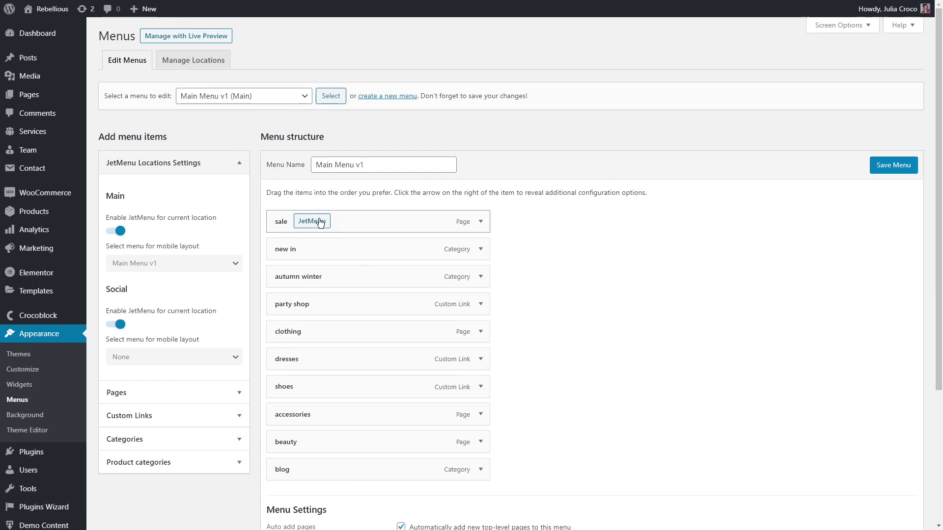
- Open the JetMenu Mega Content settings for the sale menu item
left_click(314, 222)
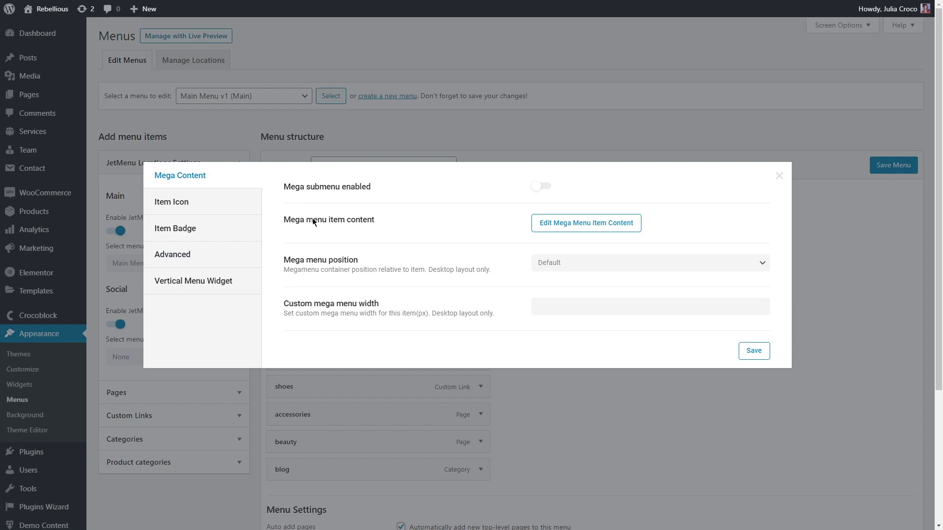
- Enable the sale item's mega submenu and add a single-column section 900 wide
left_click(547, 190)
left_click(588, 226)
left_click(545, 112)
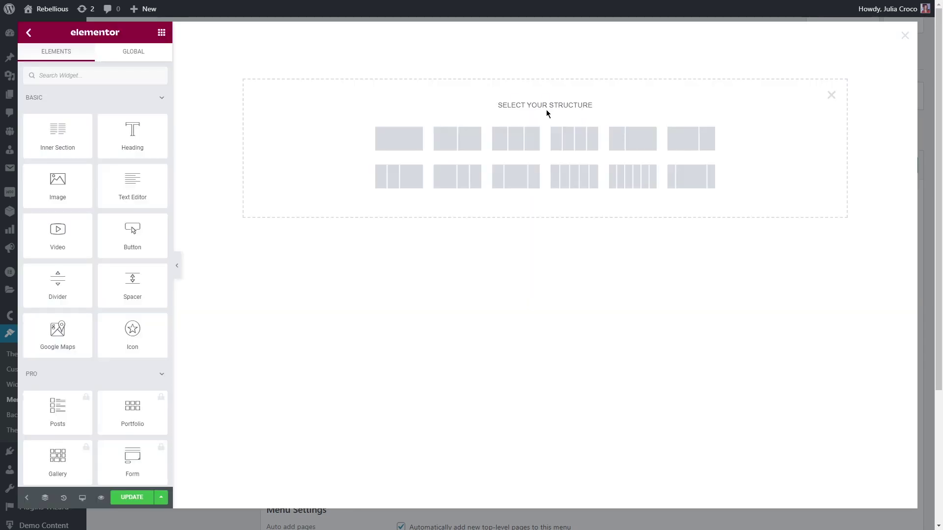
left_click(405, 139)
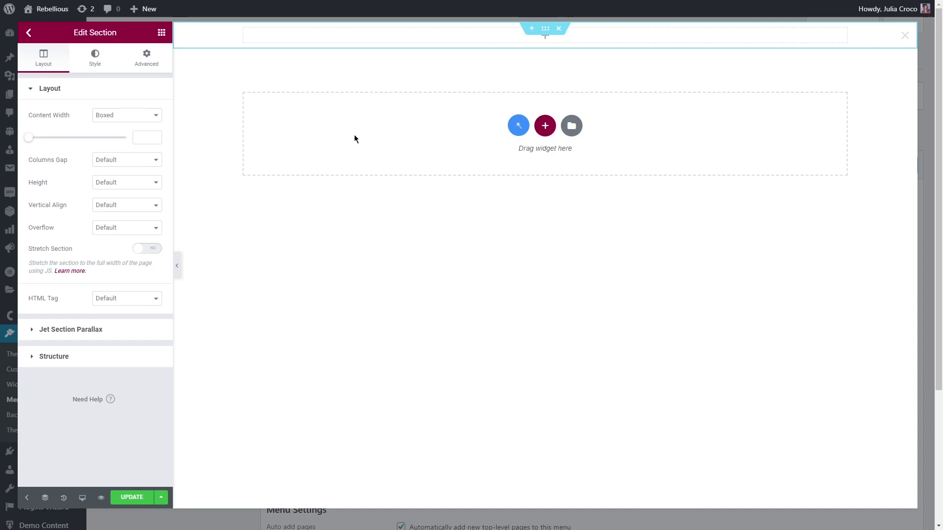
left_click(141, 138)
type("900")
- Drop in an inner section, add a third column, and search widgets for 'vertical me'
left_click(161, 32)
left_click_drag(52, 131, 466, 40)
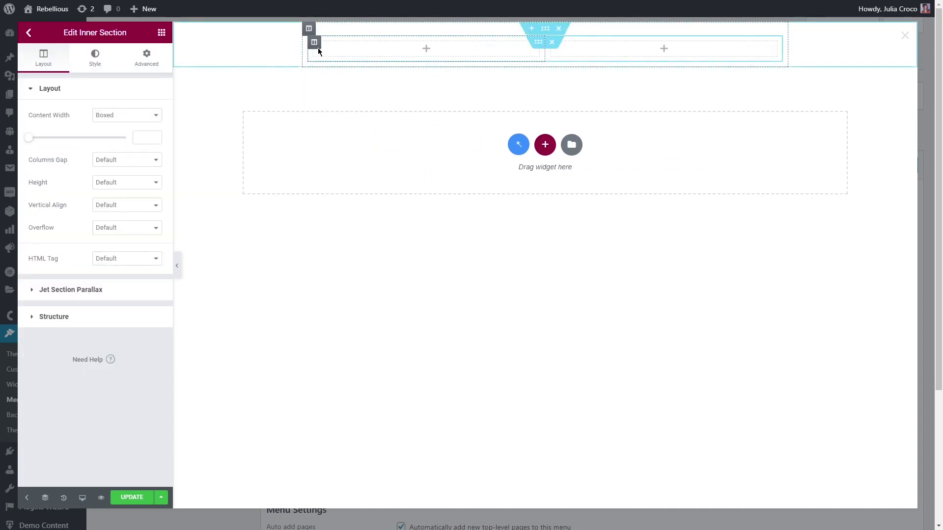
right_click(318, 51)
left_click(329, 84)
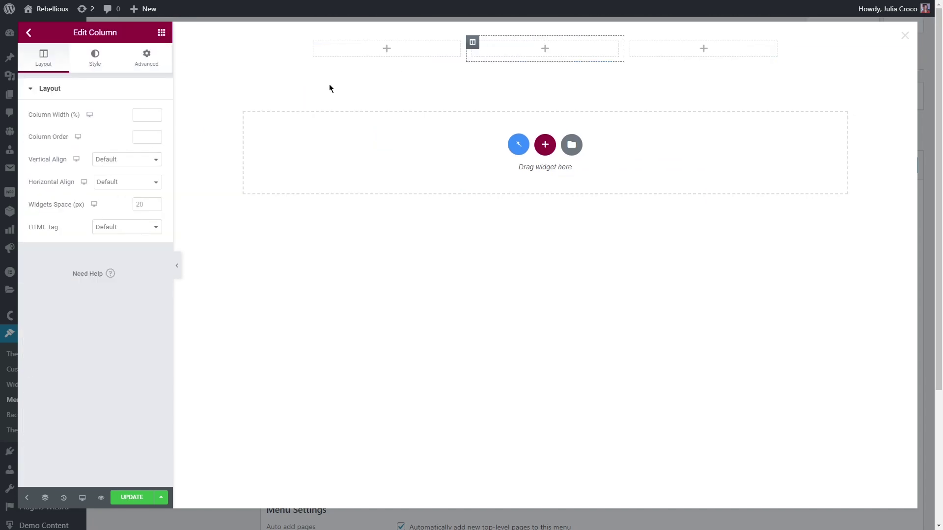
left_click(162, 34)
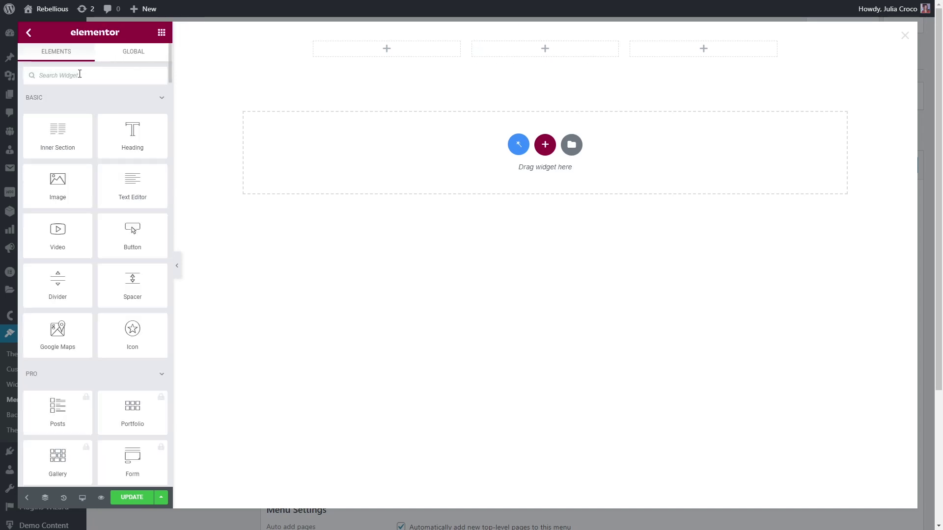
left_click(67, 75)
type("ve")
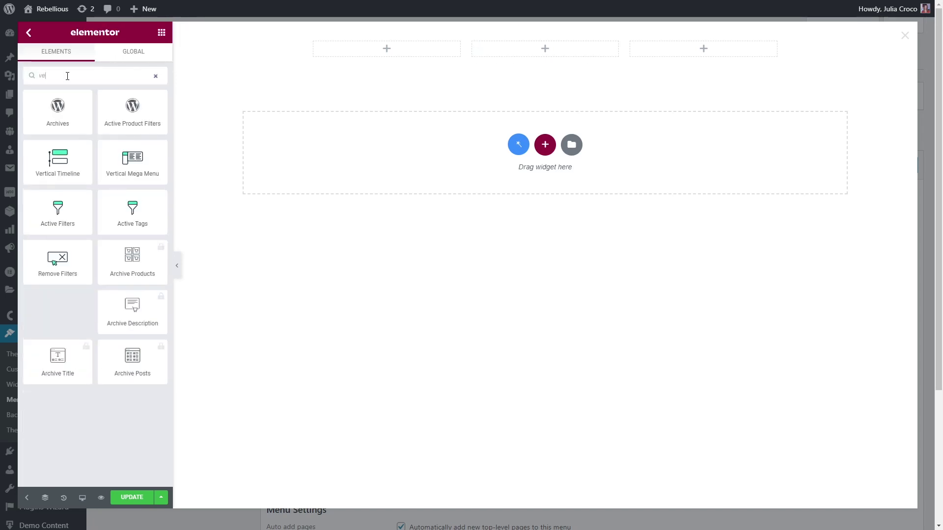
type("rtical ")
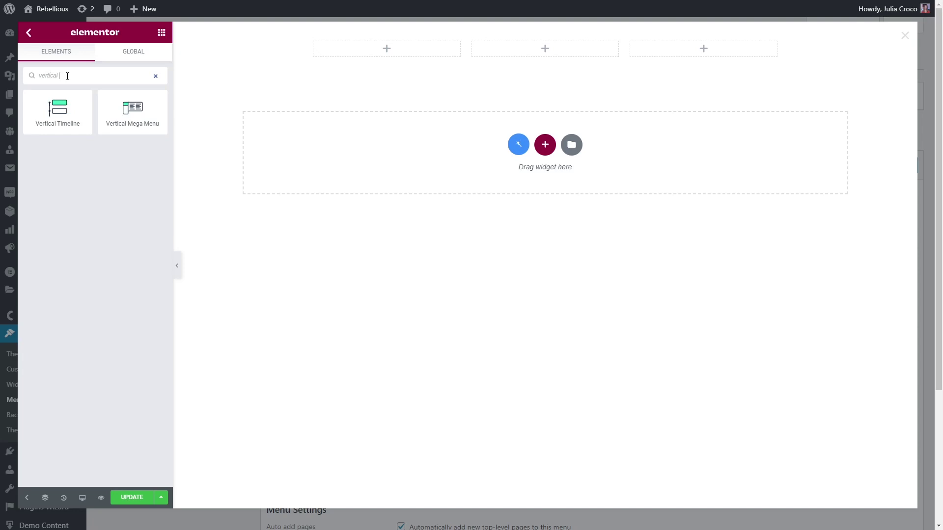
type("mega menu")
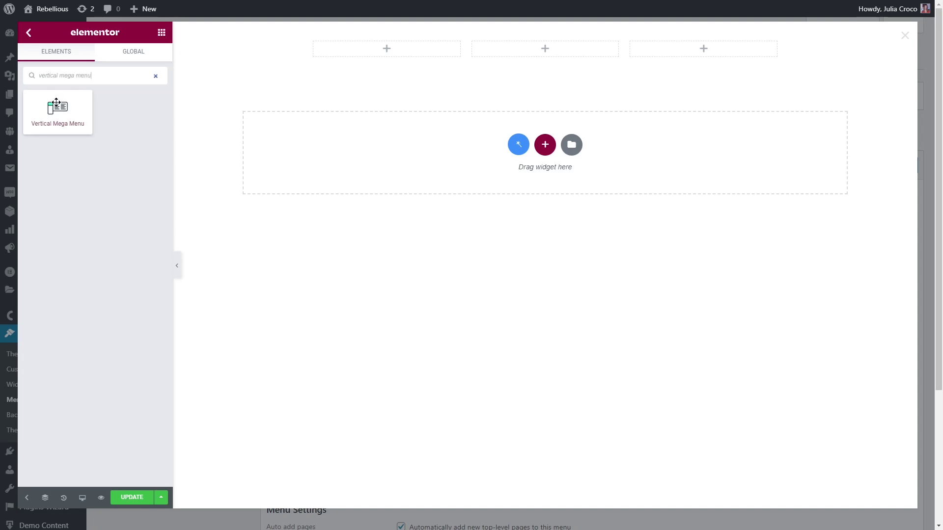
- Place a Vertical Mega Menu in the first column and set its menu to Sale submenu
left_click_drag(58, 110, 386, 54)
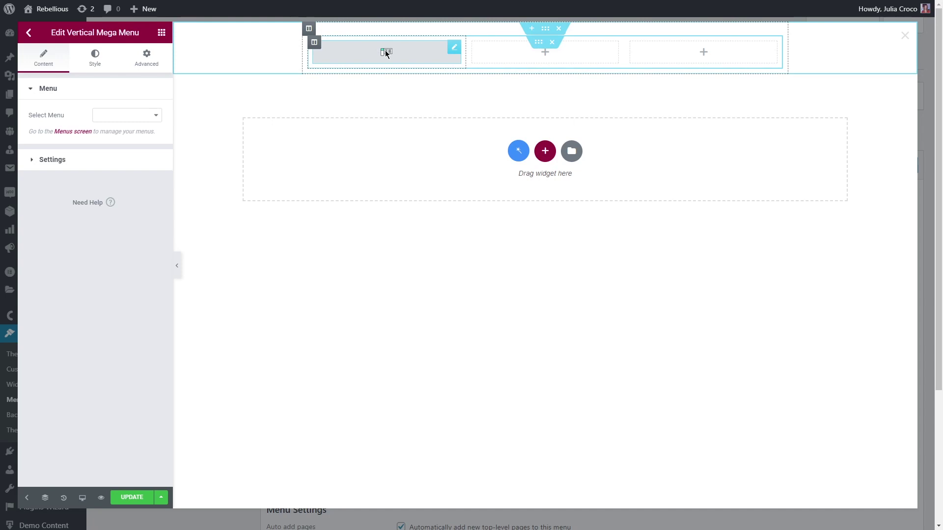
left_click(119, 116)
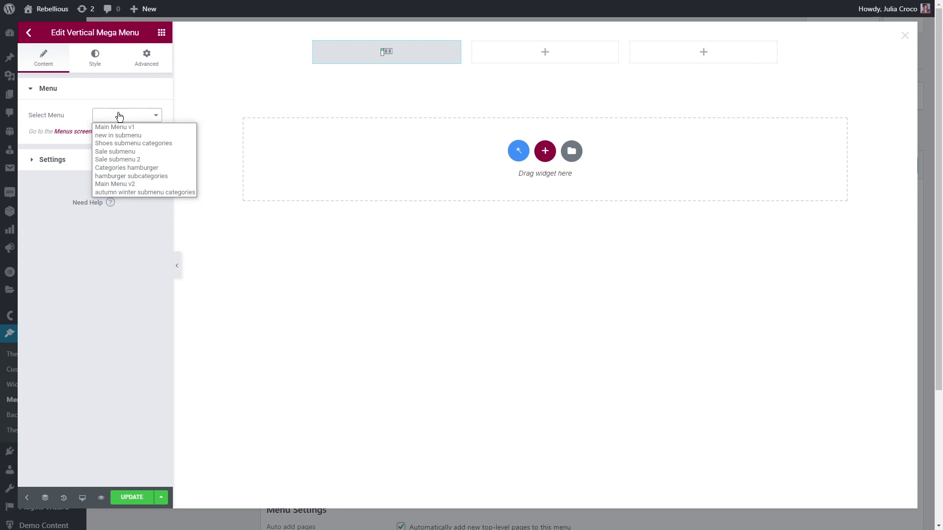
left_click(121, 153)
left_click(122, 156)
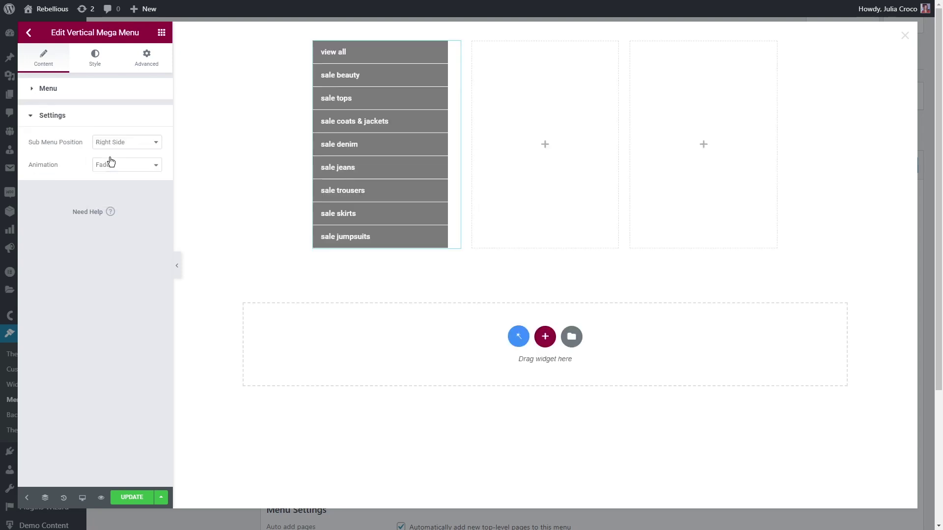
left_click(95, 58)
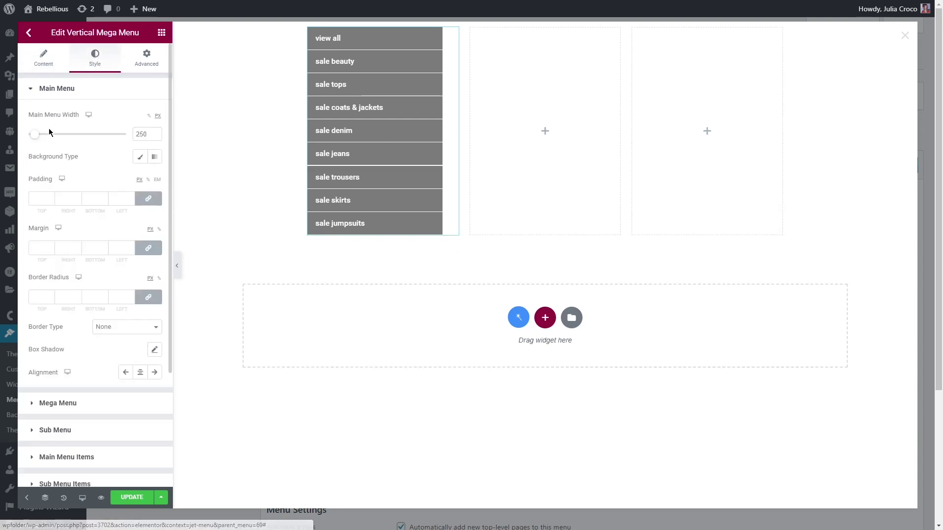
- Narrow the main menu width to 210 and make the items transparent with black text
left_click_drag(43, 134, 32, 136)
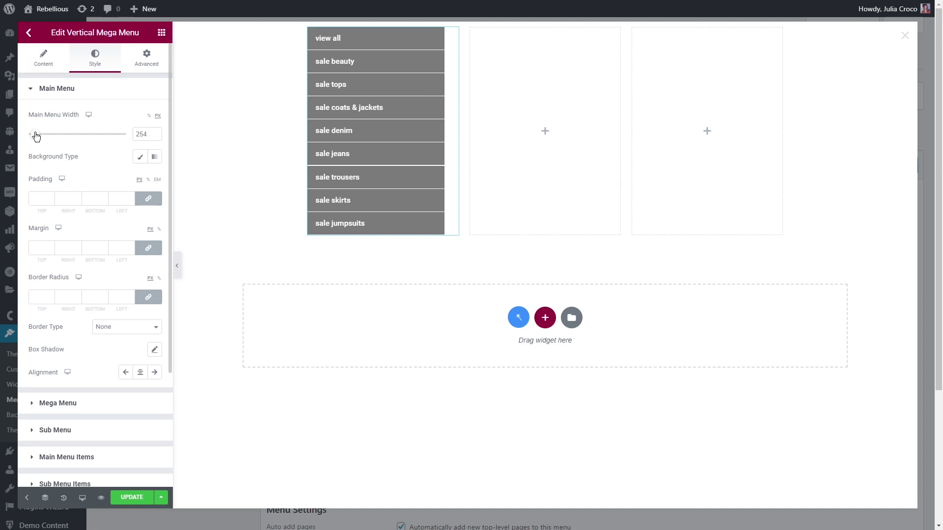
left_click(99, 90)
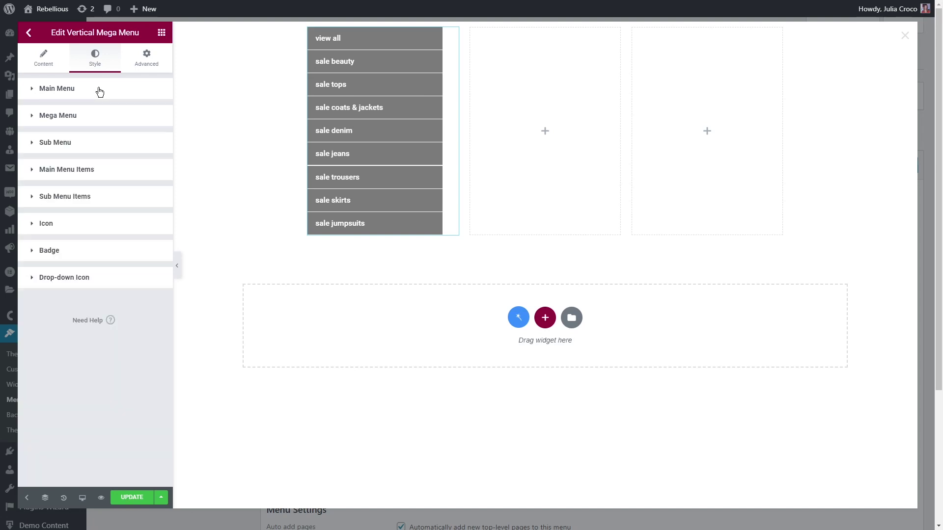
left_click(108, 170)
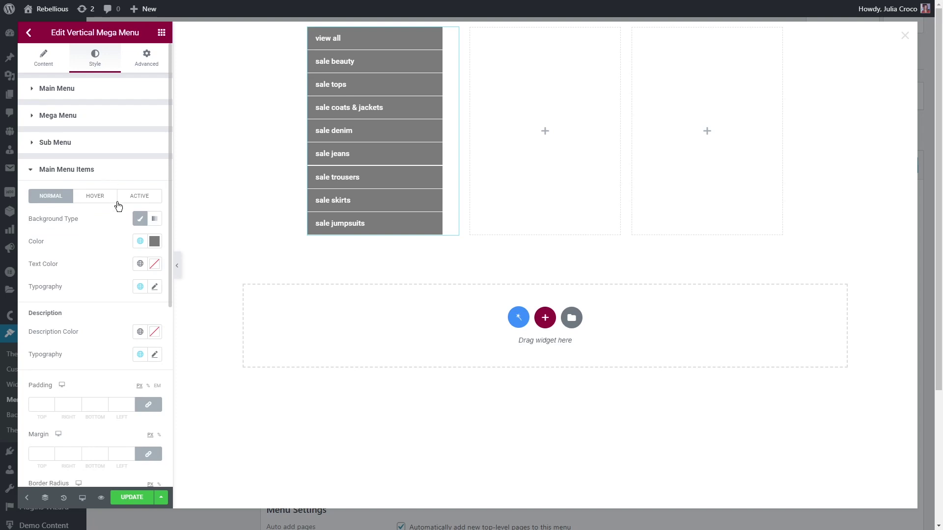
left_click(154, 241)
left_click(154, 264)
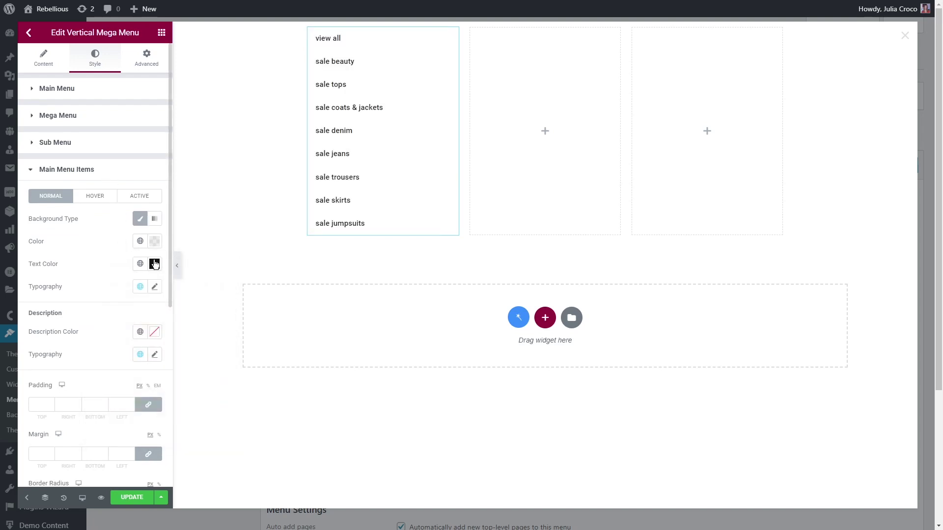
- Set the menu item typography to Muli, weight 400
left_click(154, 286)
left_click(123, 229)
type("muli")
left_click(120, 271)
left_click(120, 293)
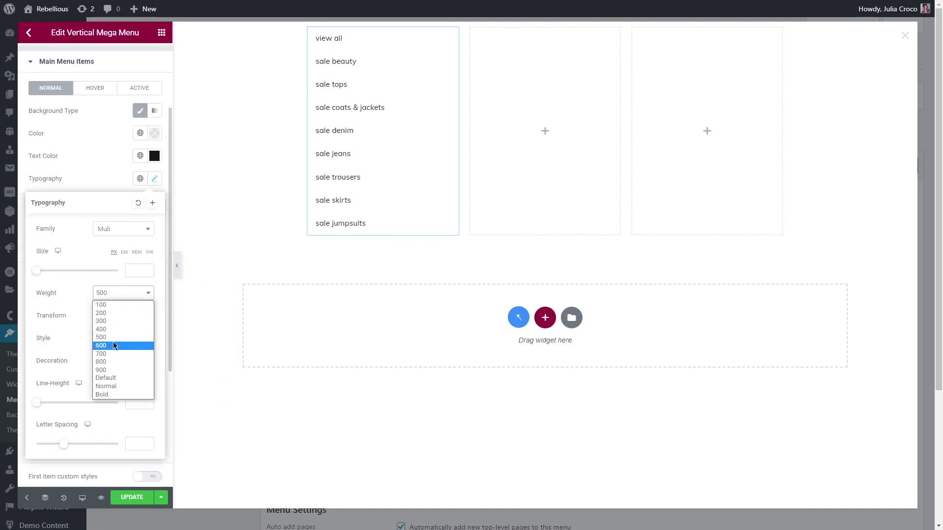
left_click(112, 331)
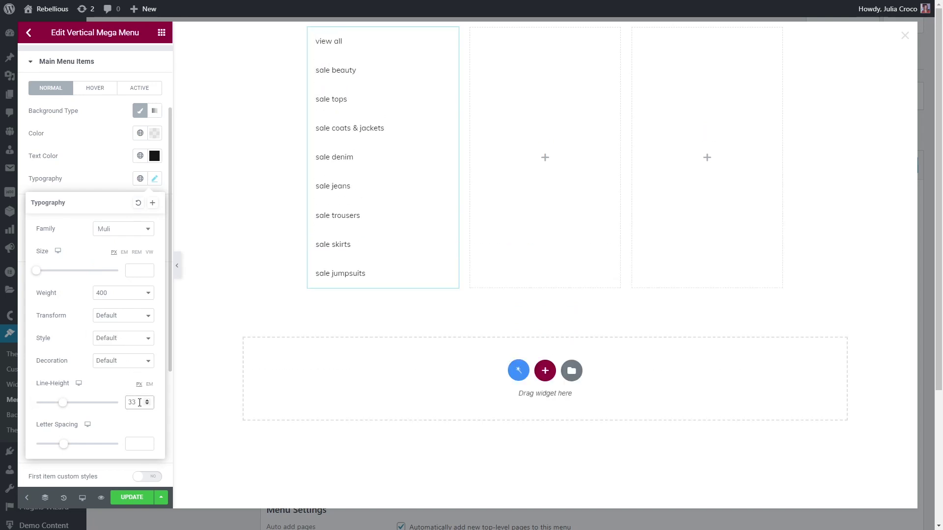
left_click(155, 179)
- Set the menu item padding and margin to 0
left_click(42, 297)
type("0")
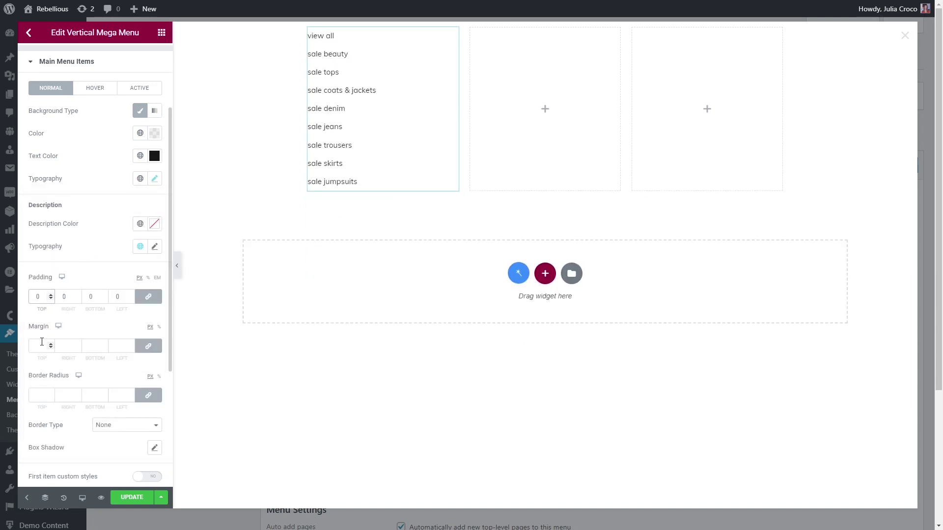
left_click(42, 345)
type("0")
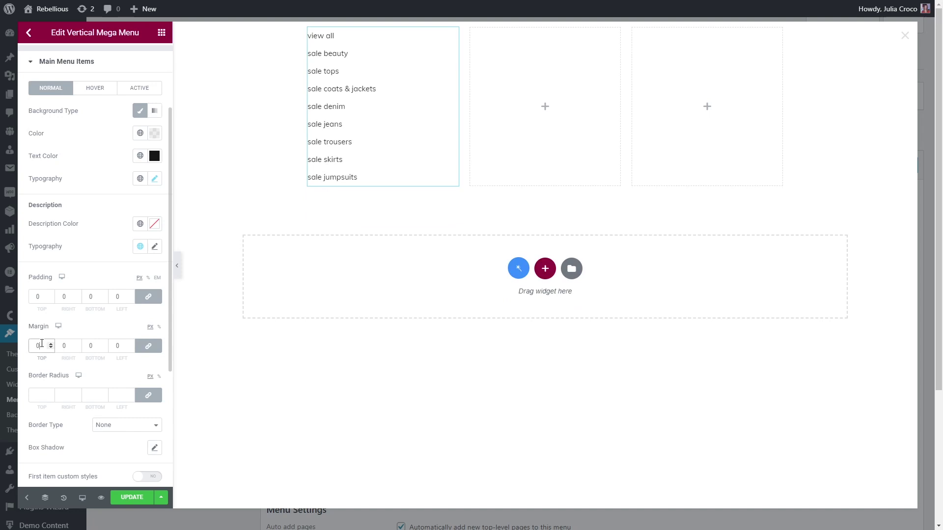
- Underline the menu items on hover
left_click(96, 89)
left_click(154, 179)
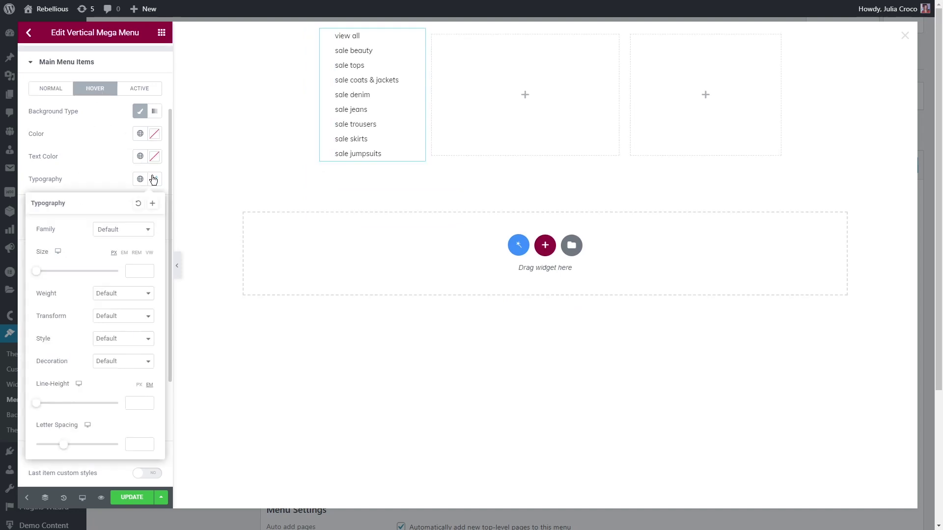
left_click(120, 361)
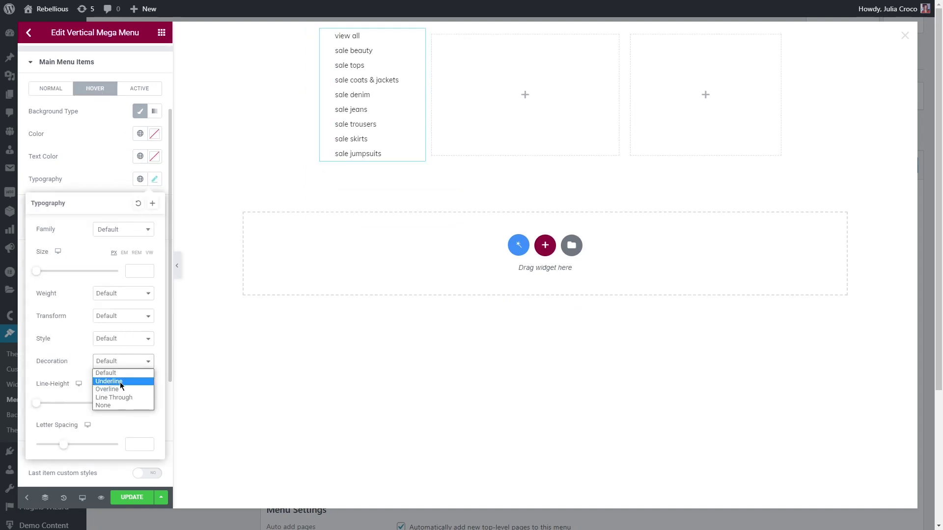
left_click(121, 382)
left_click(154, 179)
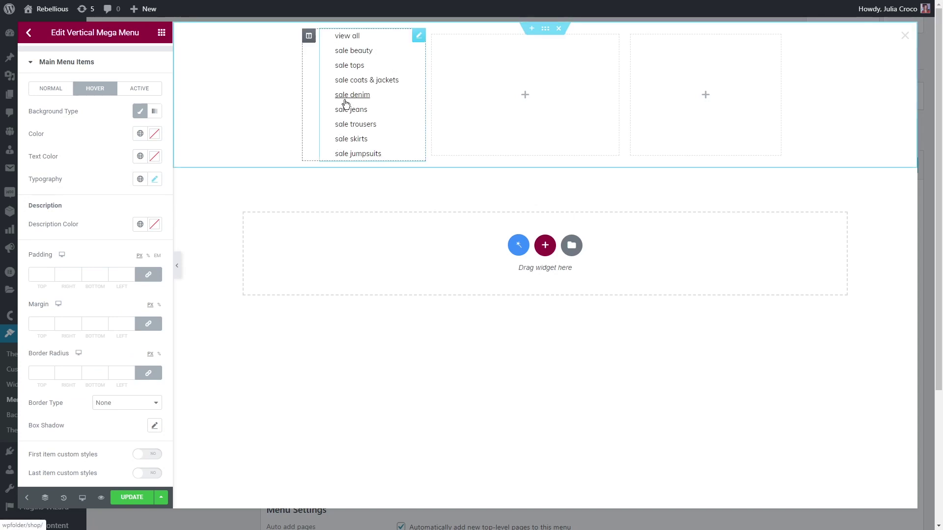
- Set the vertical menu widget's left margin to 20
left_click(344, 153)
left_click(146, 58)
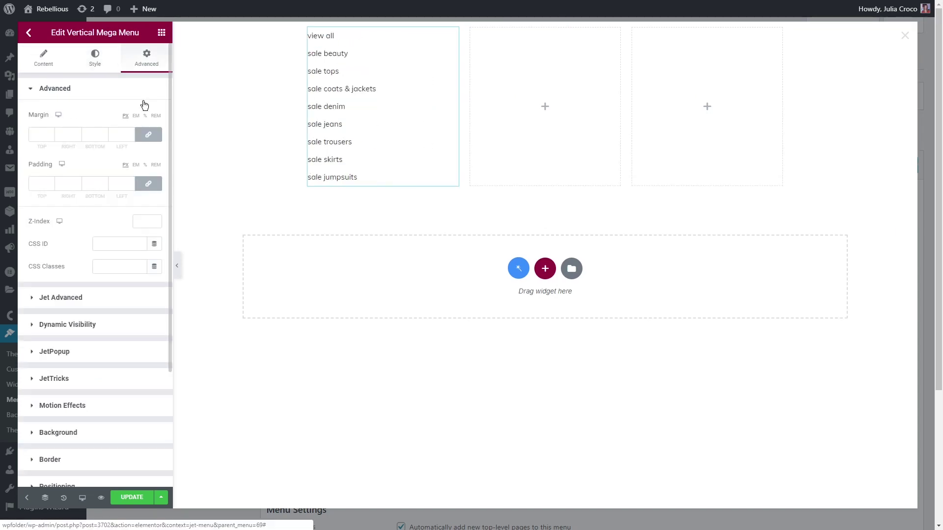
left_click(121, 134)
type("20")
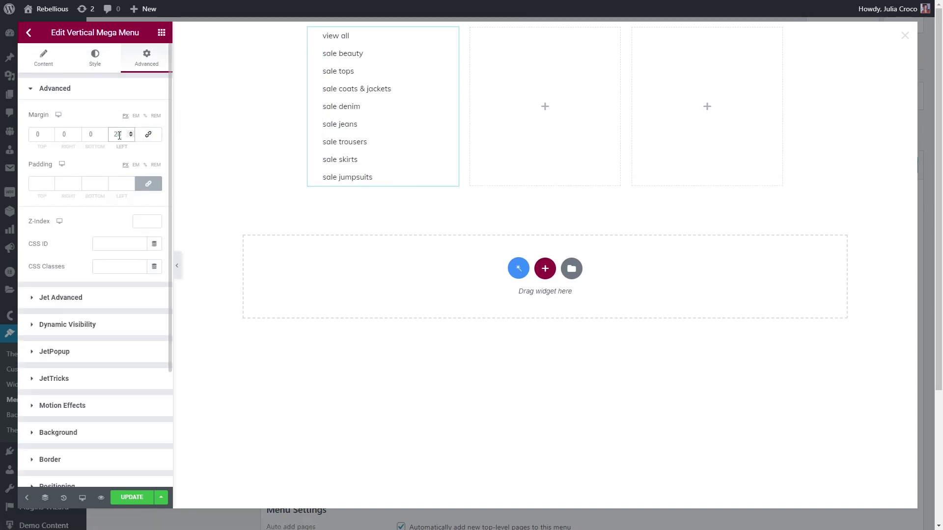
- Copy the menu into the middle column, set it to Sale submenu 2, and add a solid border
right_click(379, 132)
left_click(396, 156)
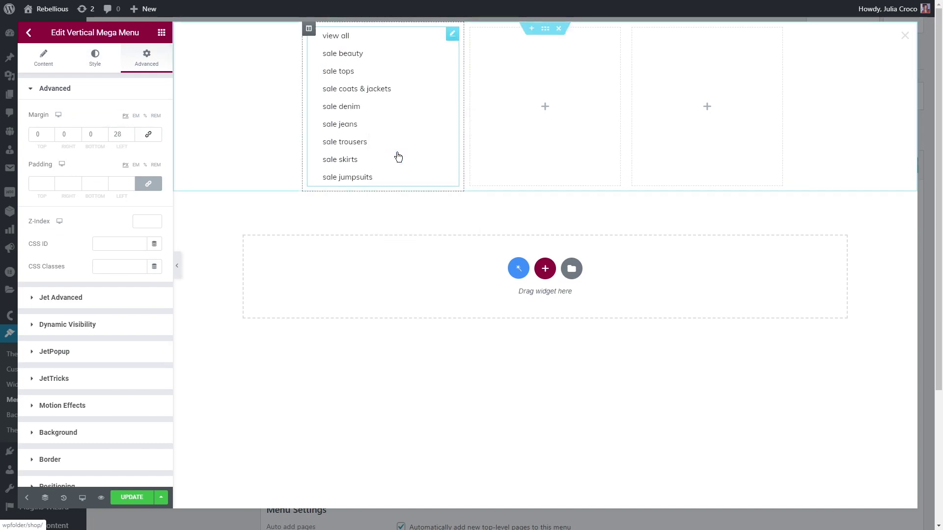
right_click(537, 140)
left_click(549, 211)
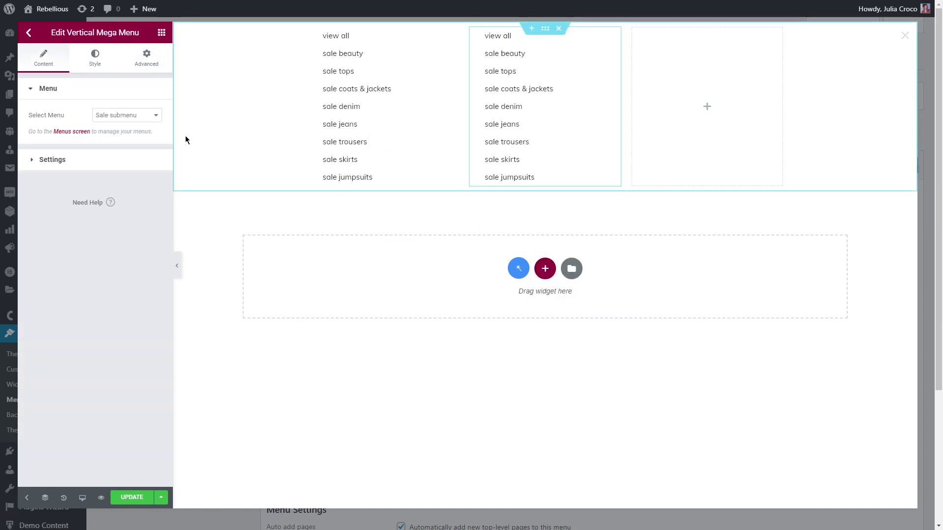
left_click(133, 115)
left_click(134, 159)
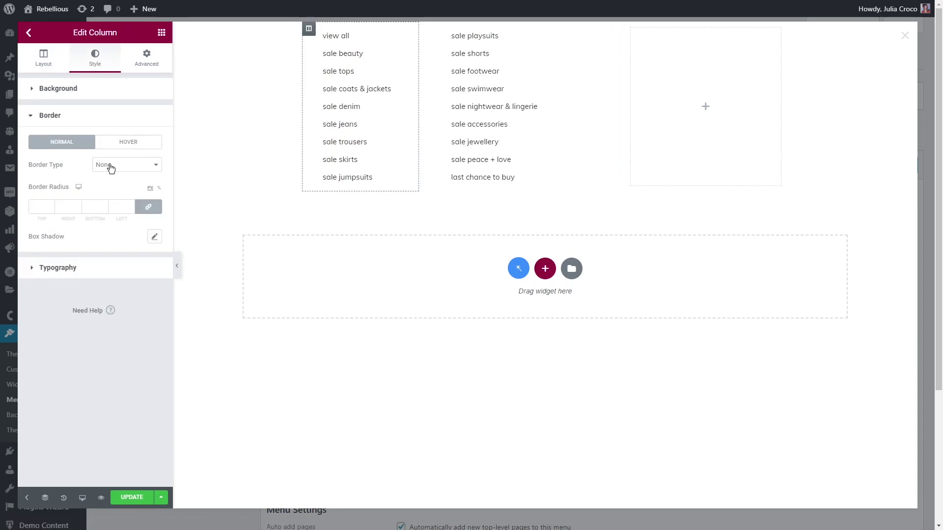
left_click(109, 166)
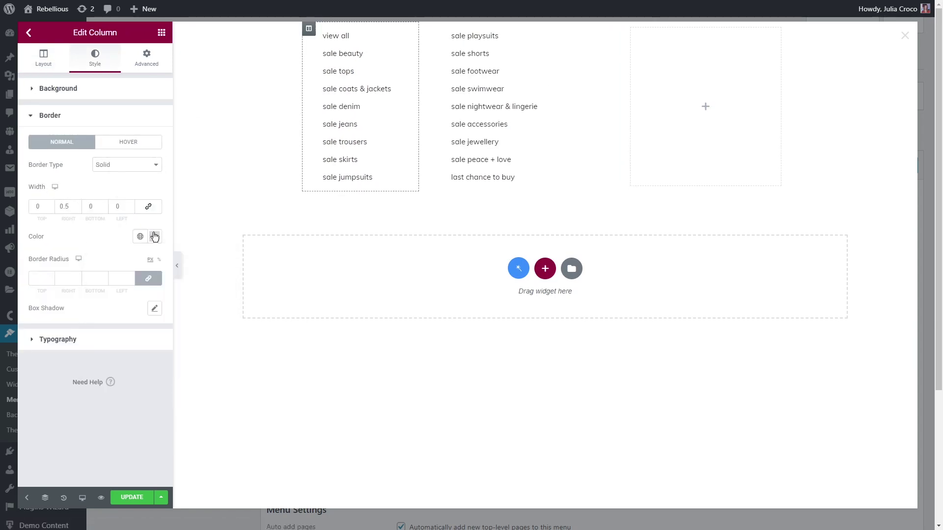
- Save the mega menu content with Update and close the editor
left_click(546, 28)
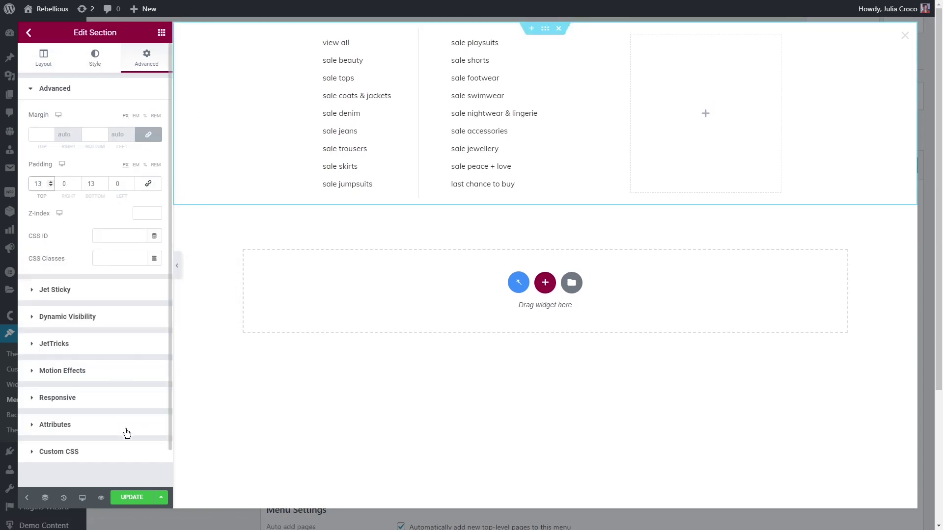
left_click(131, 498)
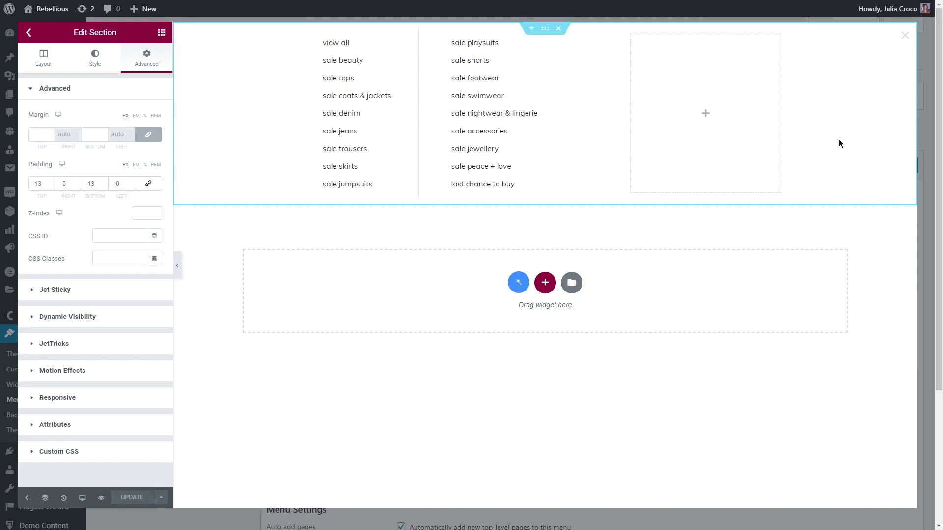
left_click(905, 35)
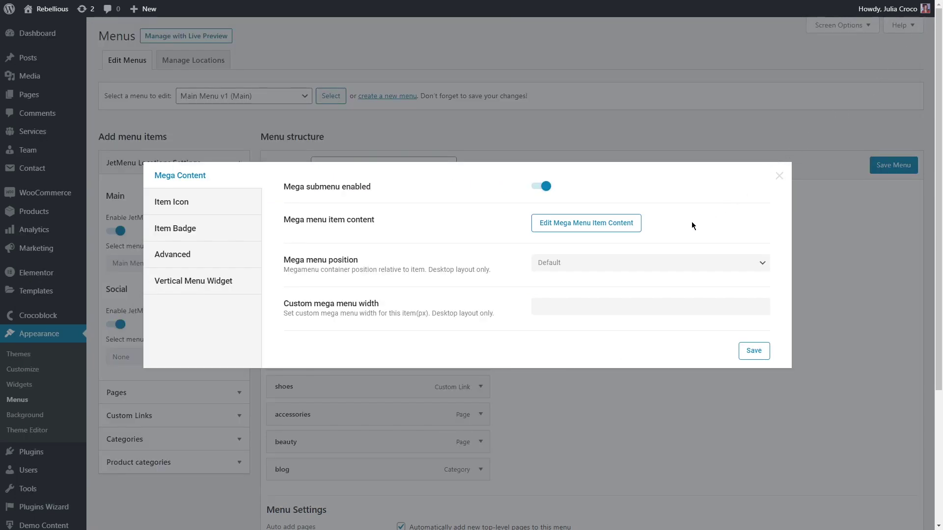
left_click(598, 264)
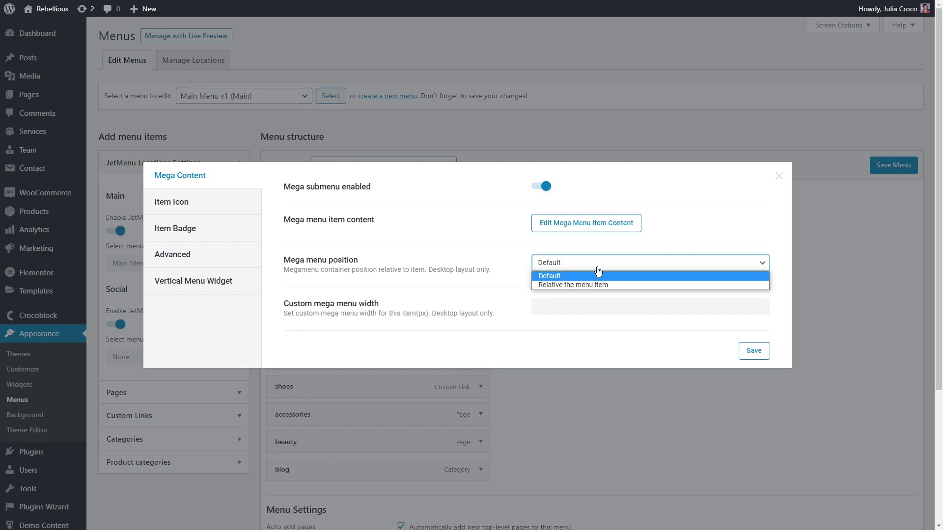
left_click(600, 249)
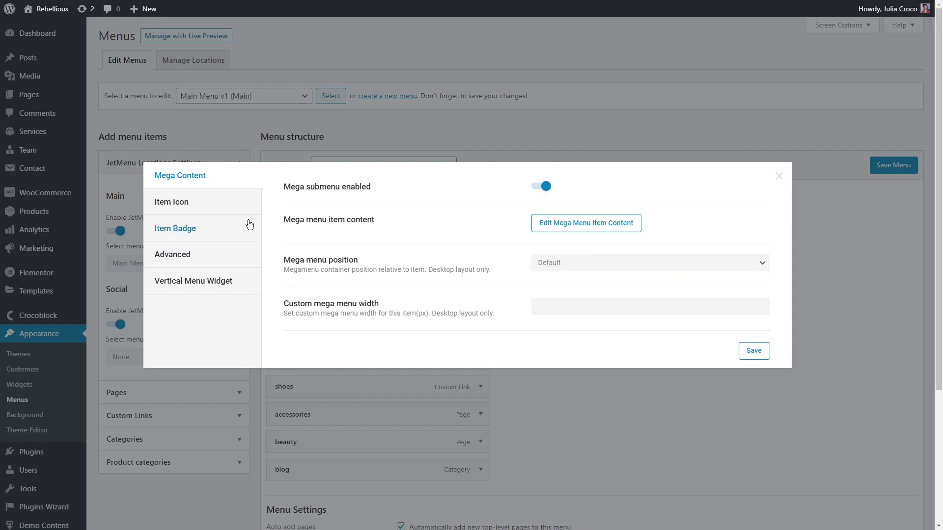
- Give the sale item a red fa-fire-alt icon at size 15
left_click(224, 206)
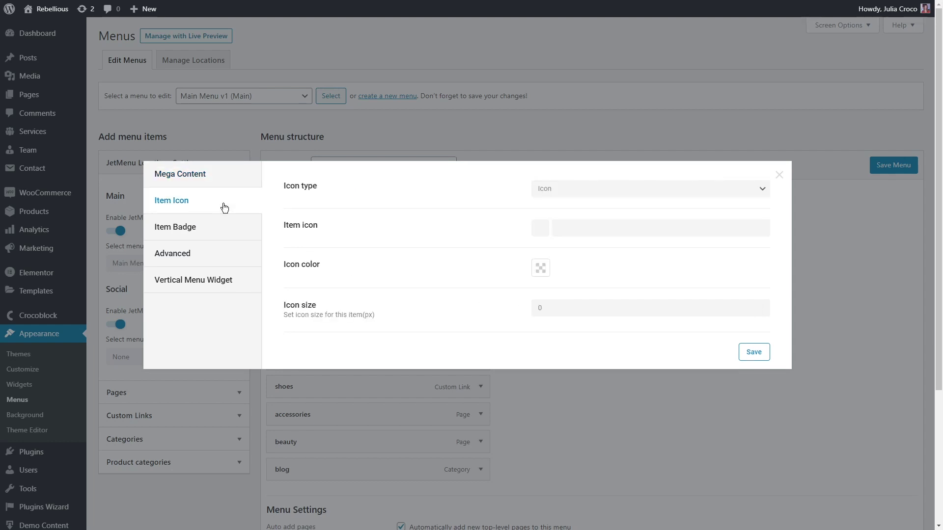
left_click(580, 192)
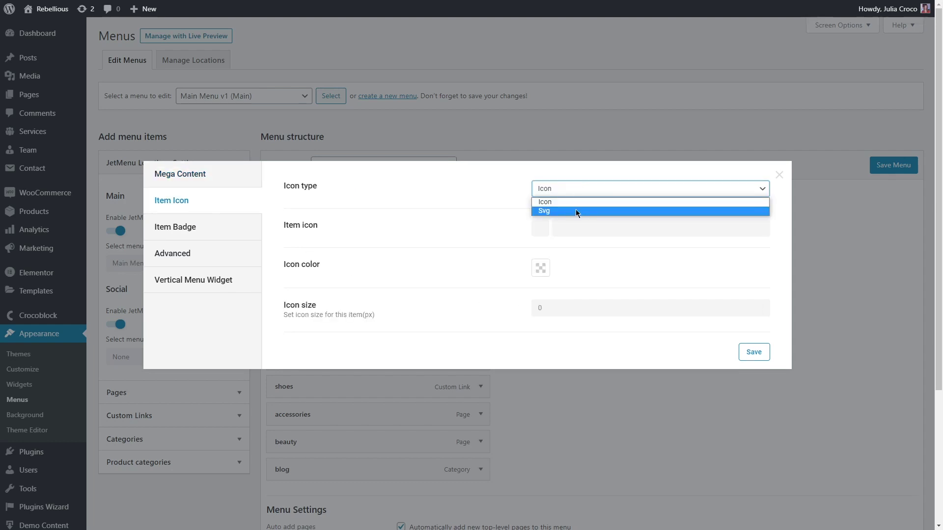
left_click(575, 202)
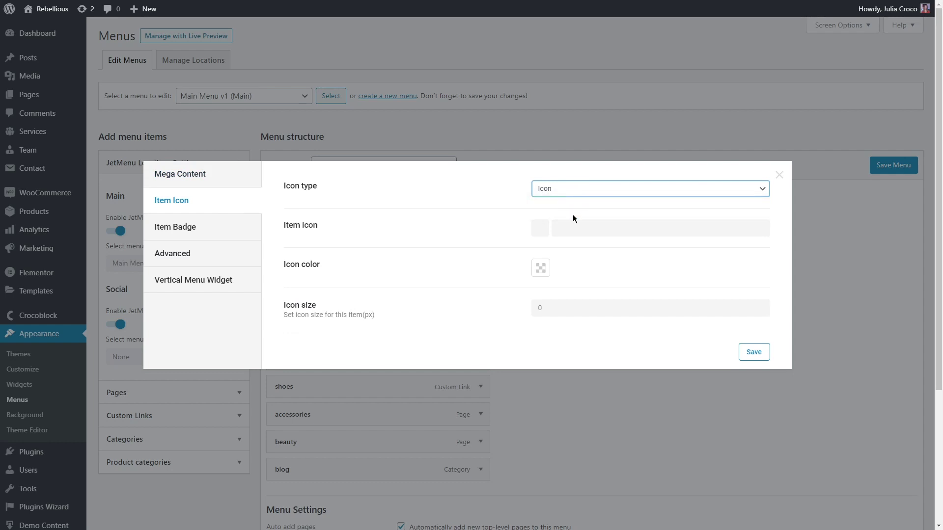
left_click(569, 228)
type("fire")
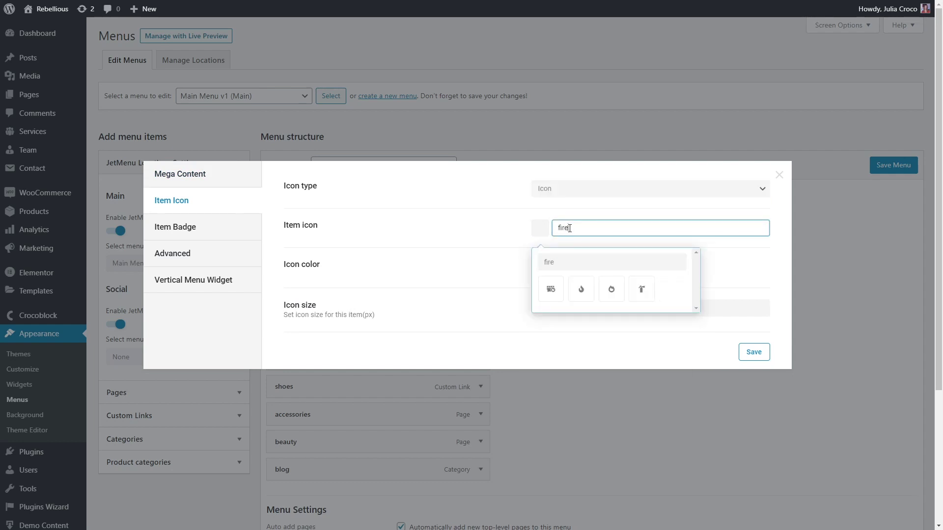
left_click(611, 290)
left_click(540, 267)
left_click(631, 286)
left_click(606, 269)
left_click(540, 308)
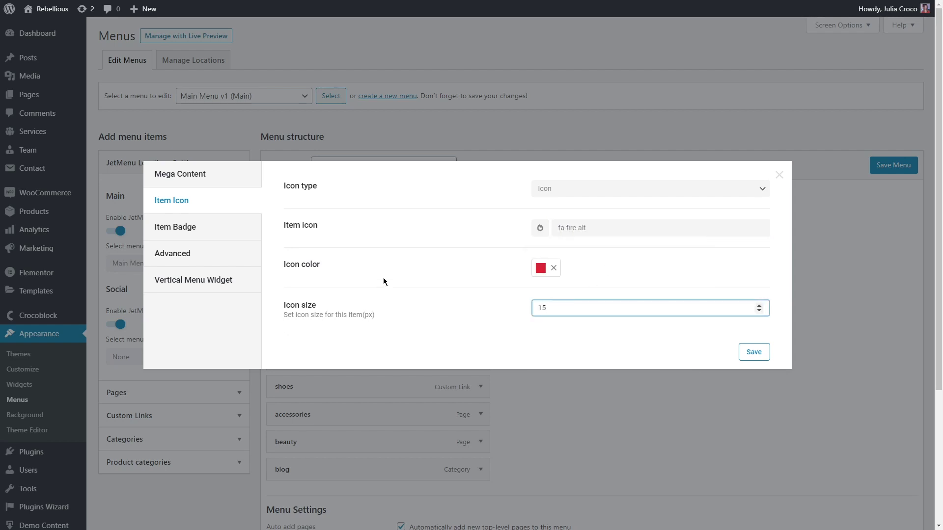
- Review the badge, Advanced and Vertical Menu Widget settings, then save and close the item window
left_click(235, 232)
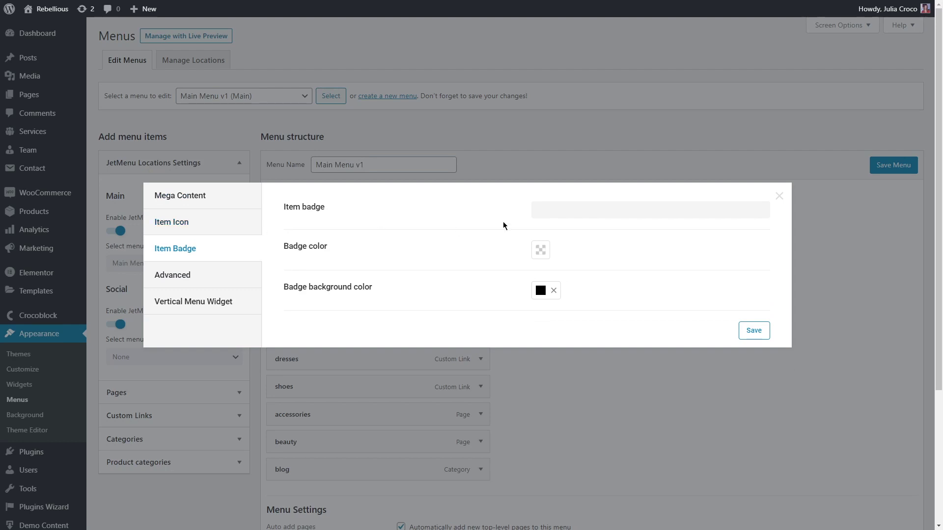
left_click(563, 208)
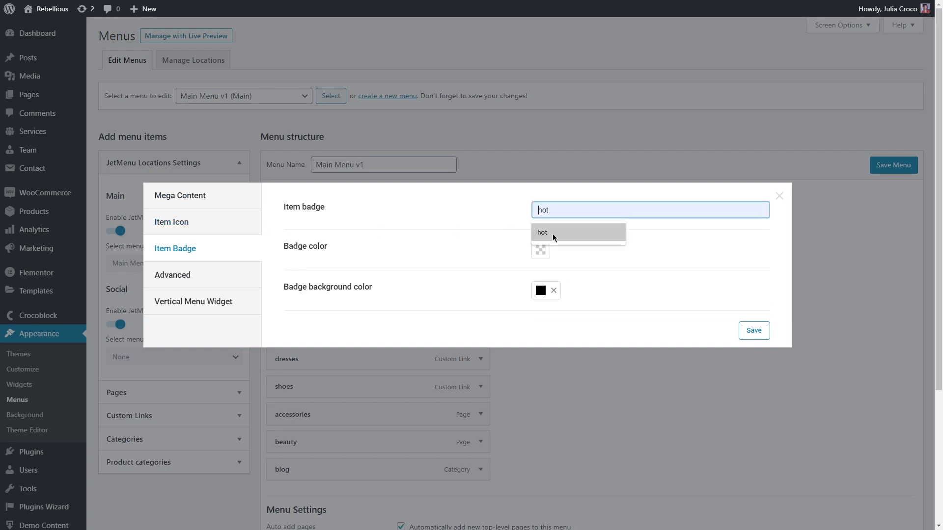
key("Escape")
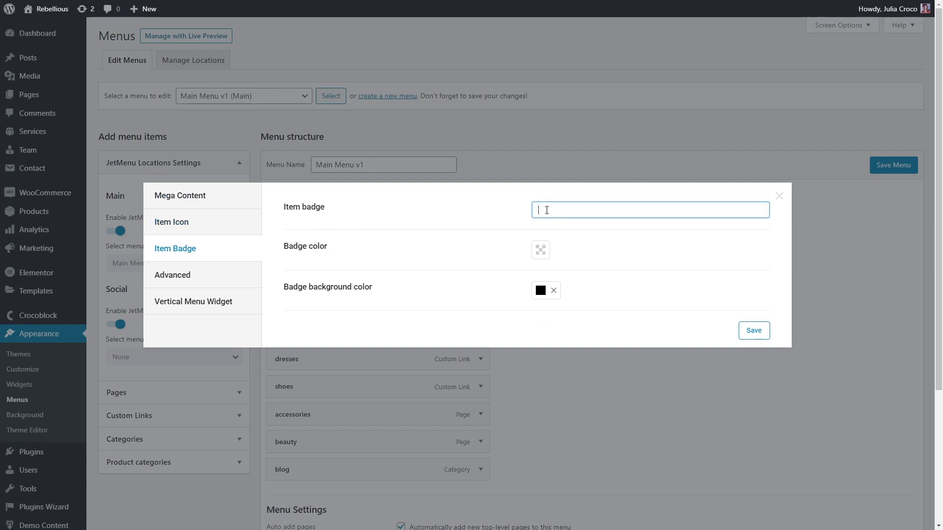
left_click(215, 278)
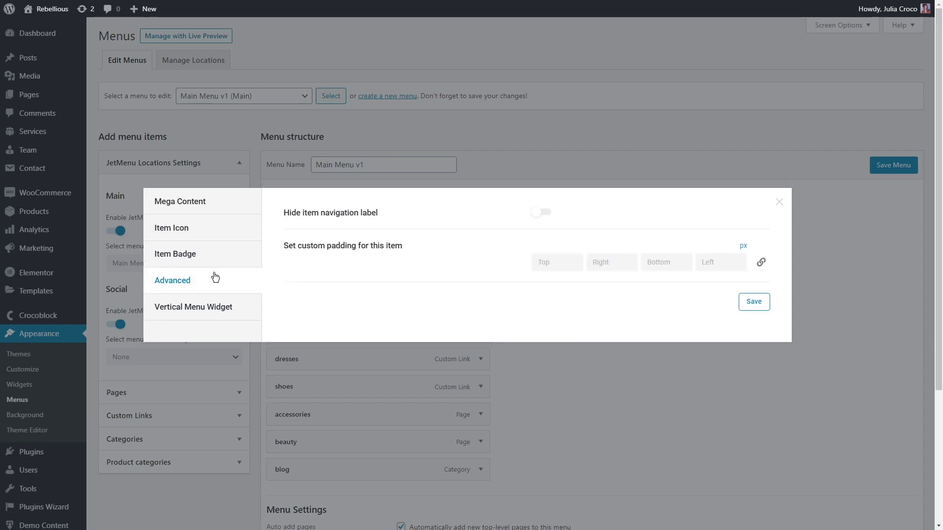
left_click(226, 307)
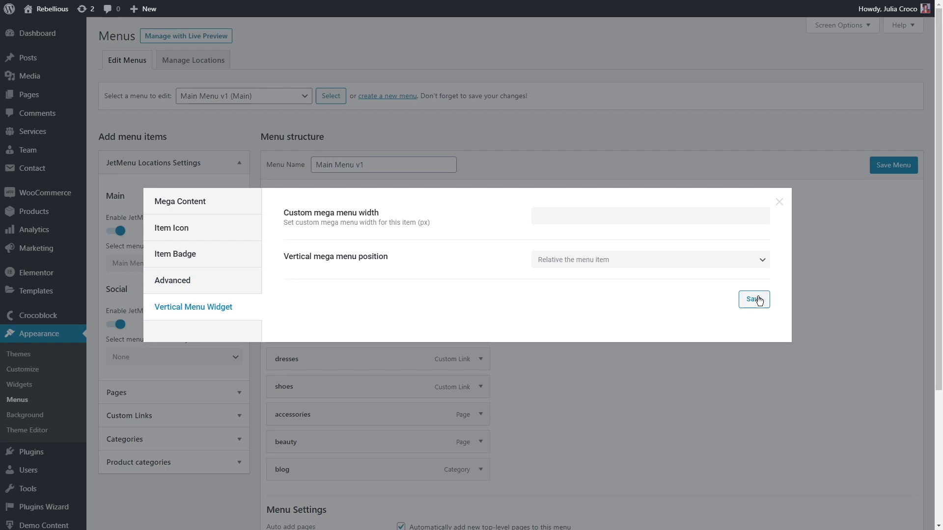
left_click(759, 300)
left_click(779, 203)
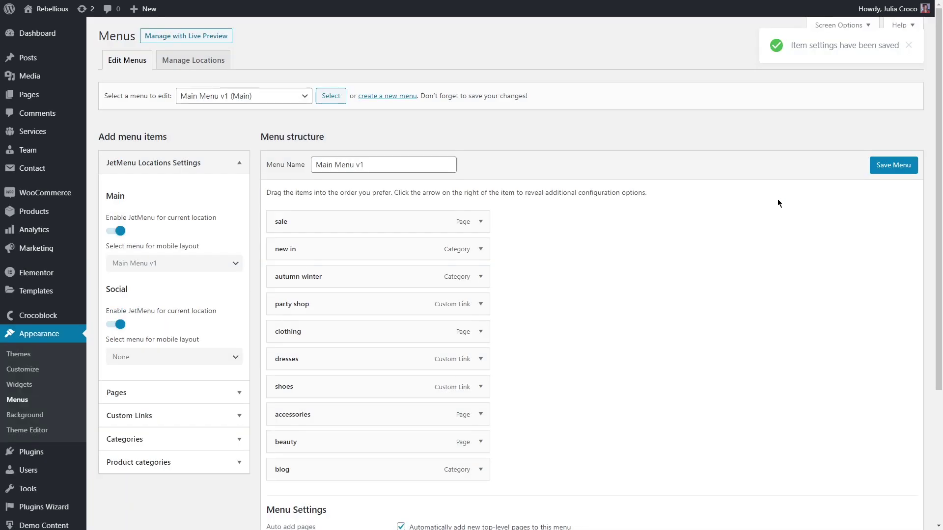
- Save the main menu, check the sale mega menu on the site, and open JetMenu General Settings
left_click(888, 165)
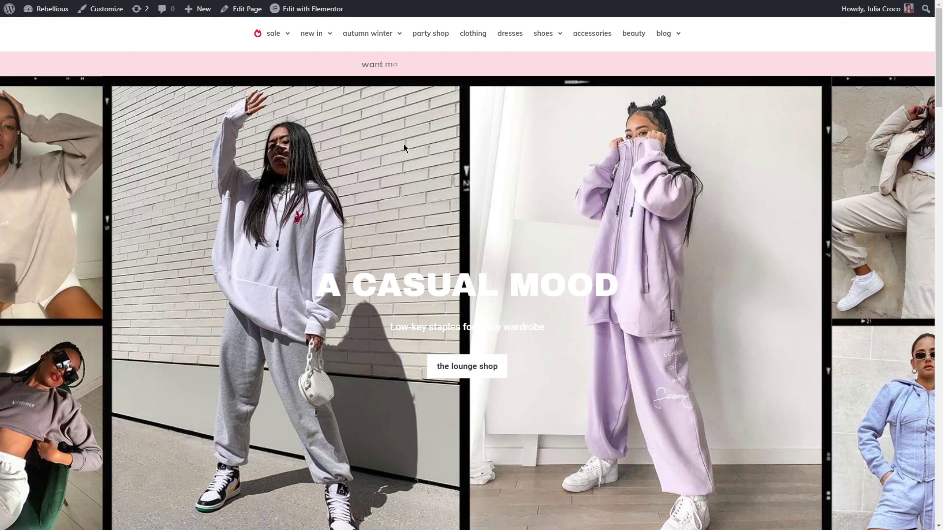
mouse_move(278, 37)
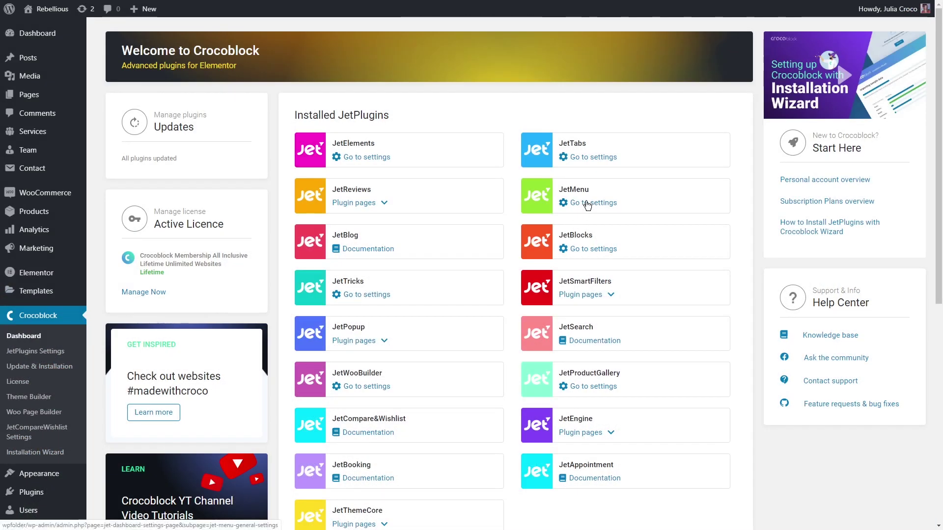
left_click(587, 202)
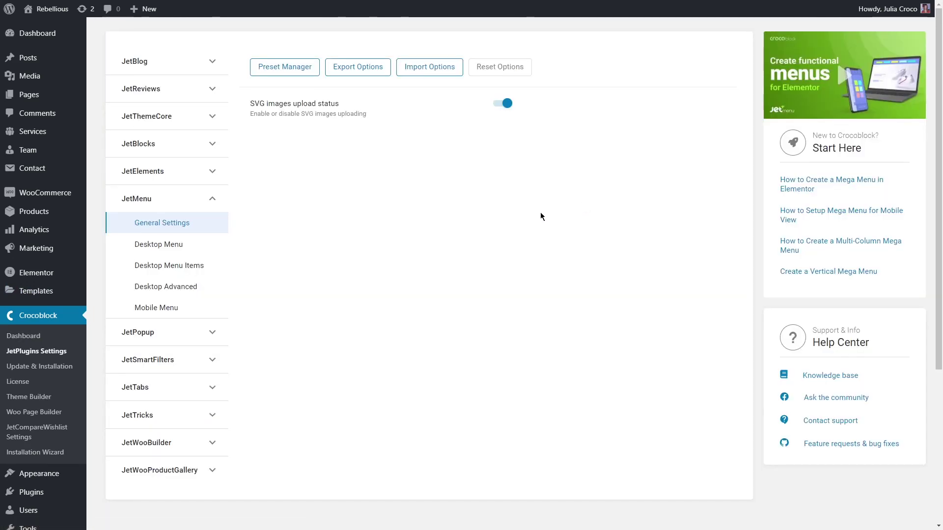
- In JetMenu Desktop Menu, keep Fade animation and set mega menu width to the .elementor-section-wrap selector
left_click(171, 244)
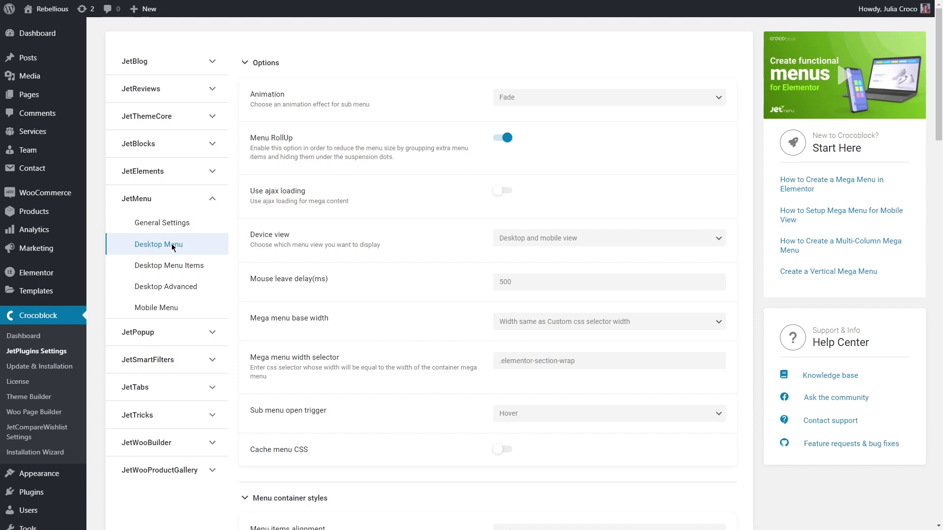
left_click(568, 99)
left_click(568, 103)
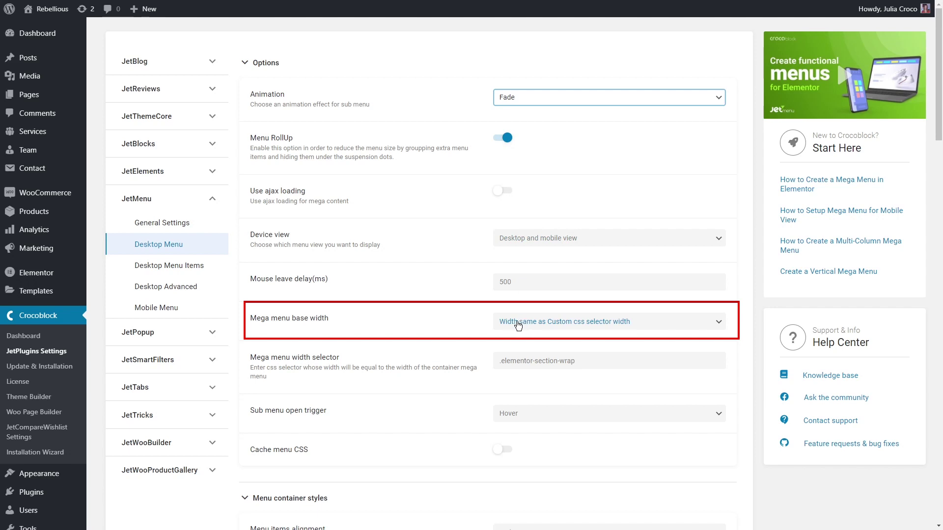
left_click(541, 323)
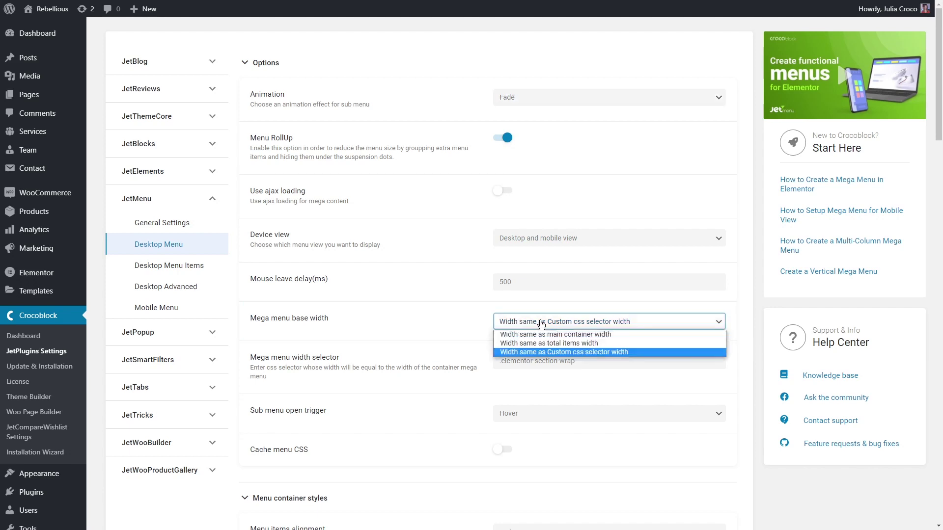
left_click(570, 334)
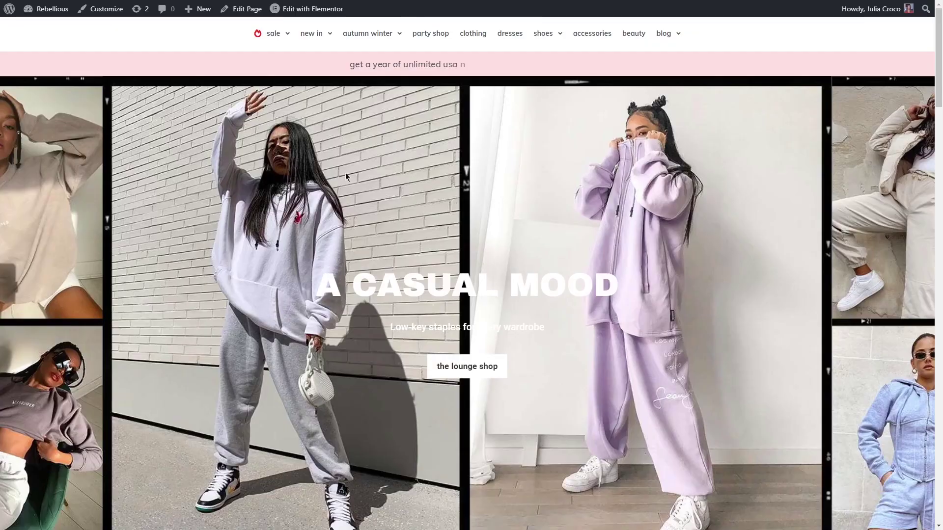
mouse_move(276, 35)
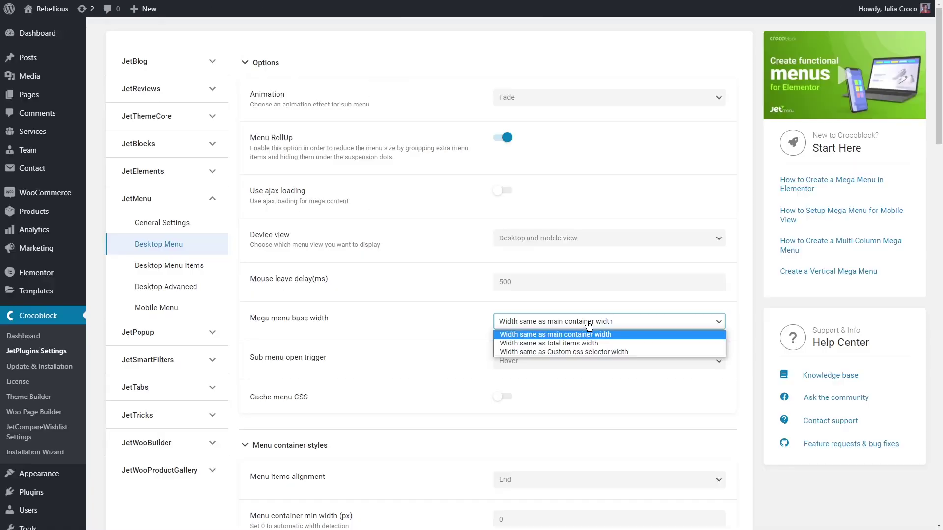
left_click(587, 345)
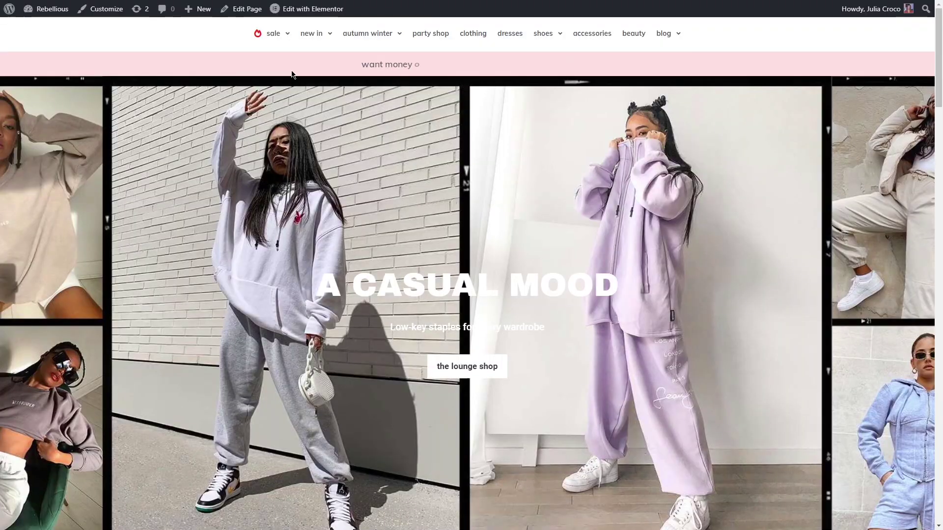
mouse_move(271, 37)
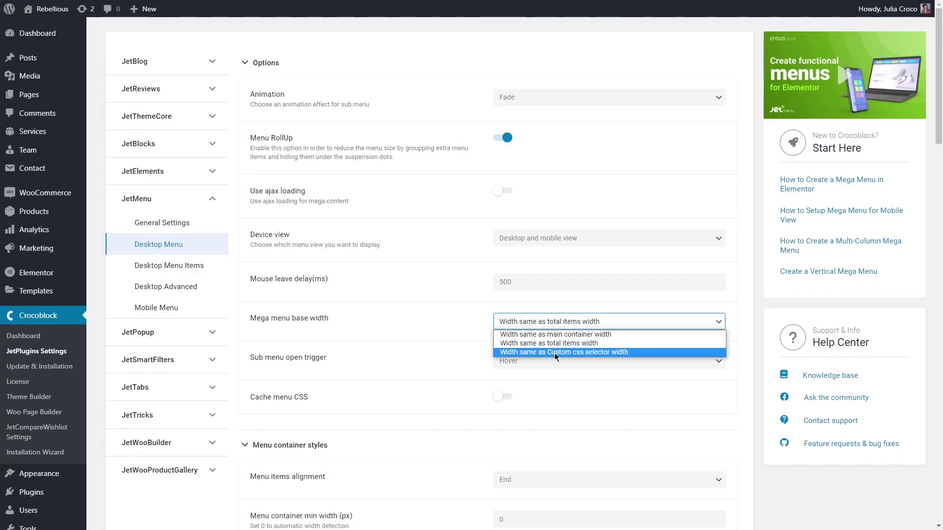
left_click(555, 353)
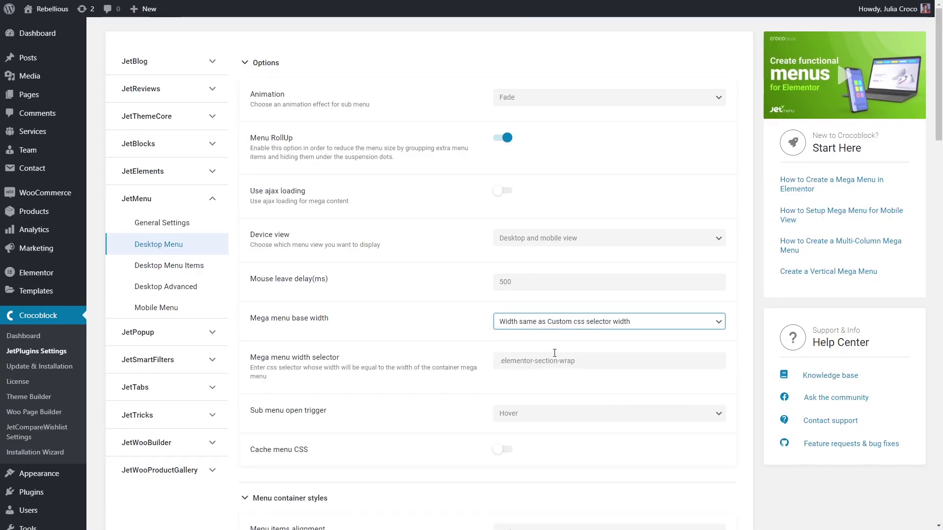
left_click(580, 360)
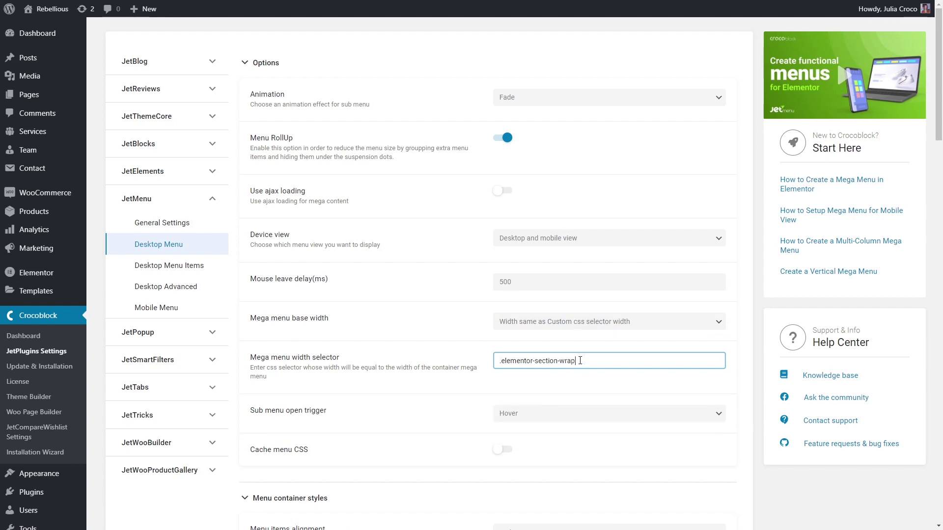
- Return to Appearance > Menus to edit Main Menu v1
scroll(583, 360, "down", 2)
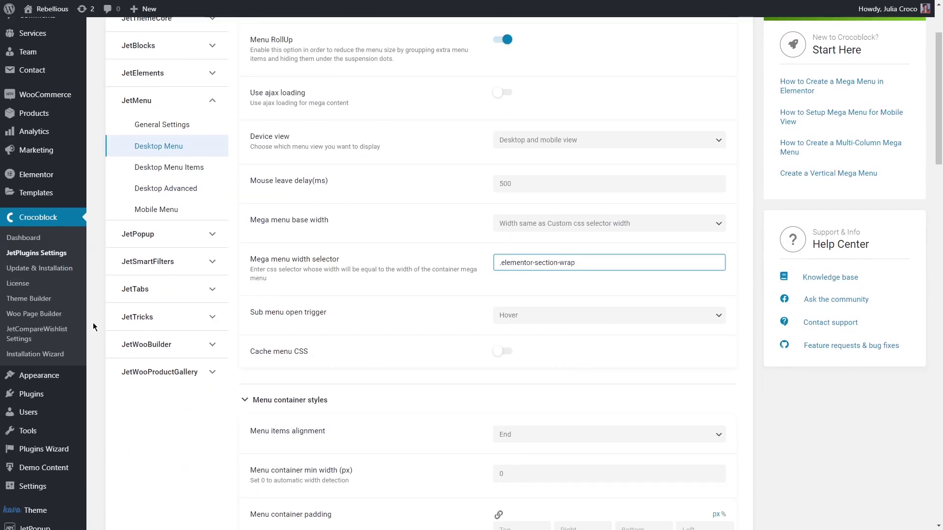
mouse_move(39, 375)
left_click(105, 423)
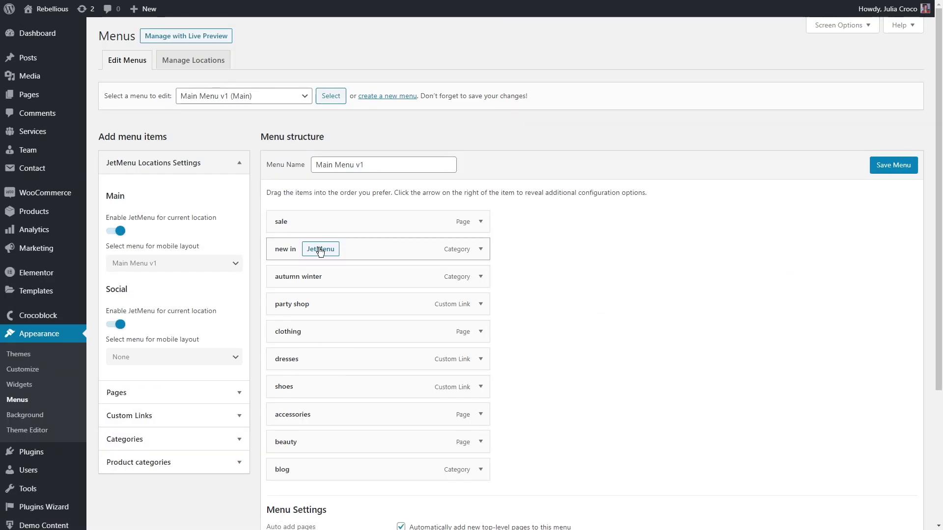
- Enable the JetMenu mega submenu for the 'new in' item and start editing its content
left_click(320, 248)
left_click(546, 187)
left_click(551, 223)
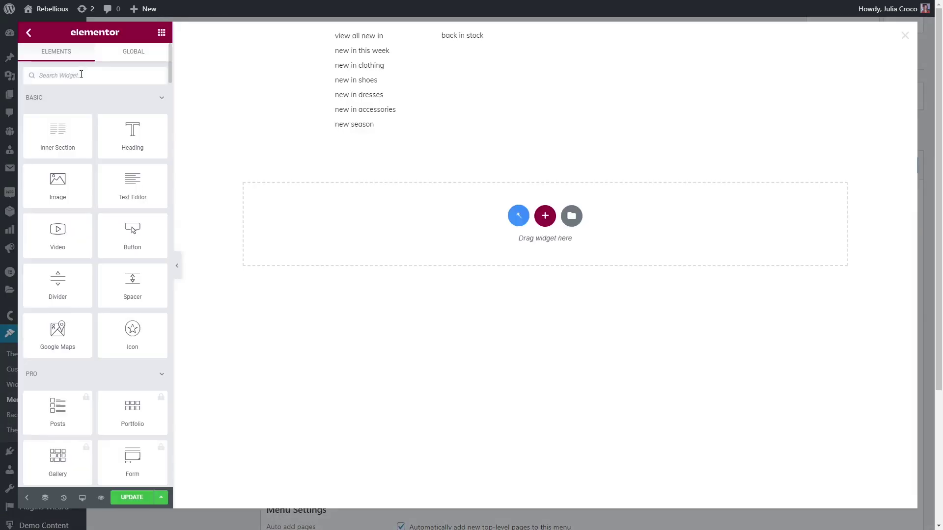
- Add a Products Grid below 'back in stock' using Preset 2 as a carousel, and save
left_click(82, 75)
type("products grid")
left_click_drag(58, 111, 568, 37)
left_click(126, 115)
left_click(125, 128)
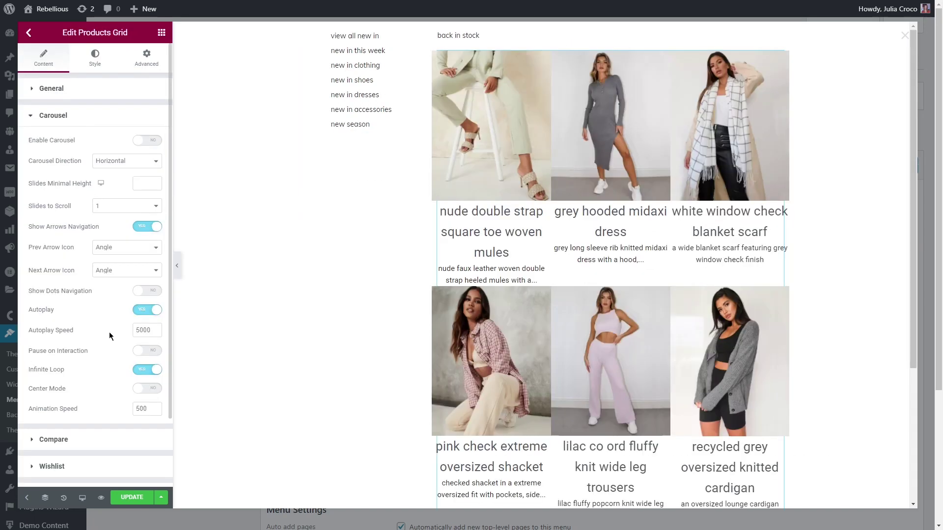
left_click(152, 141)
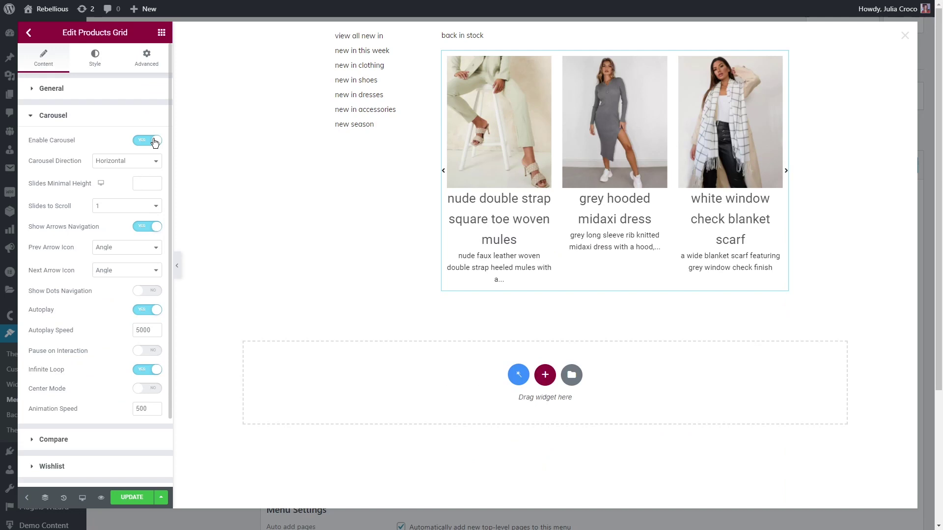
left_click(132, 497)
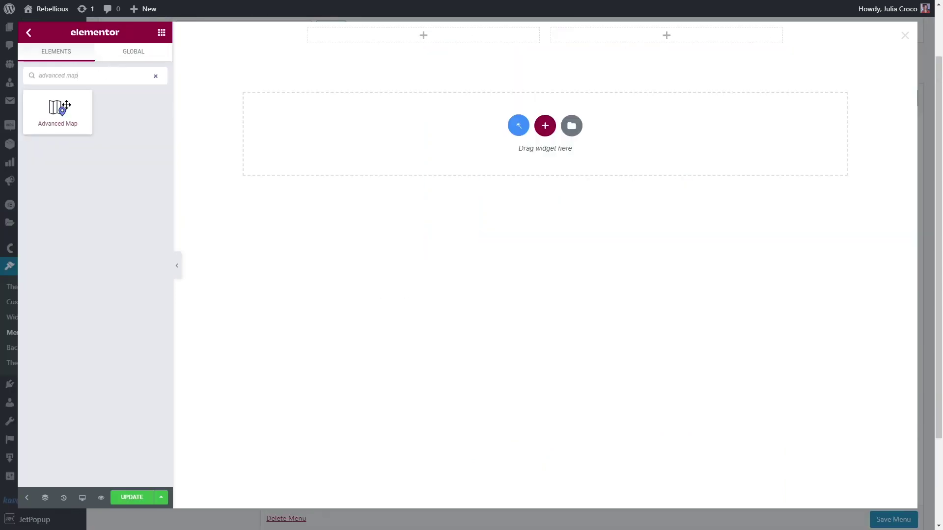
- Place an Advanced Map in the left column and a 3:2 Video Player in the right
left_click_drag(66, 105, 425, 37)
left_click(162, 32)
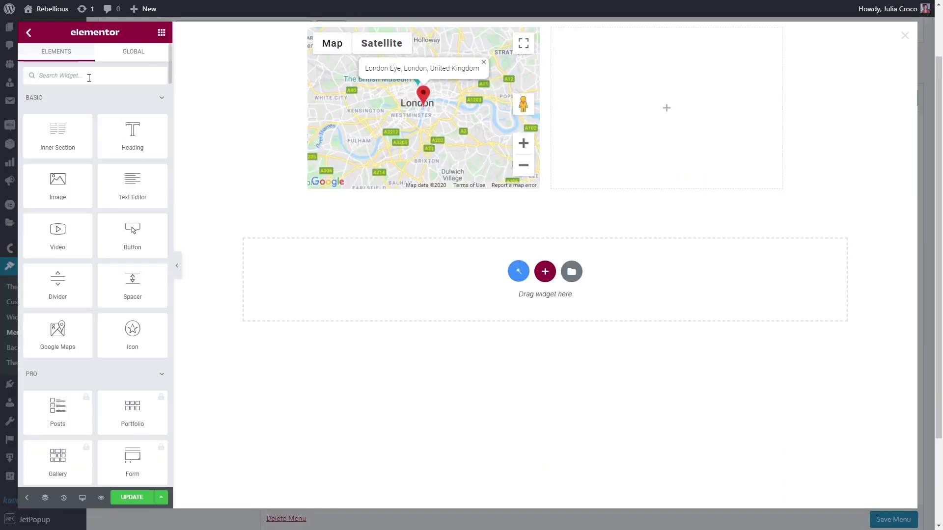
type("video")
left_click_drag(133, 165, 644, 112)
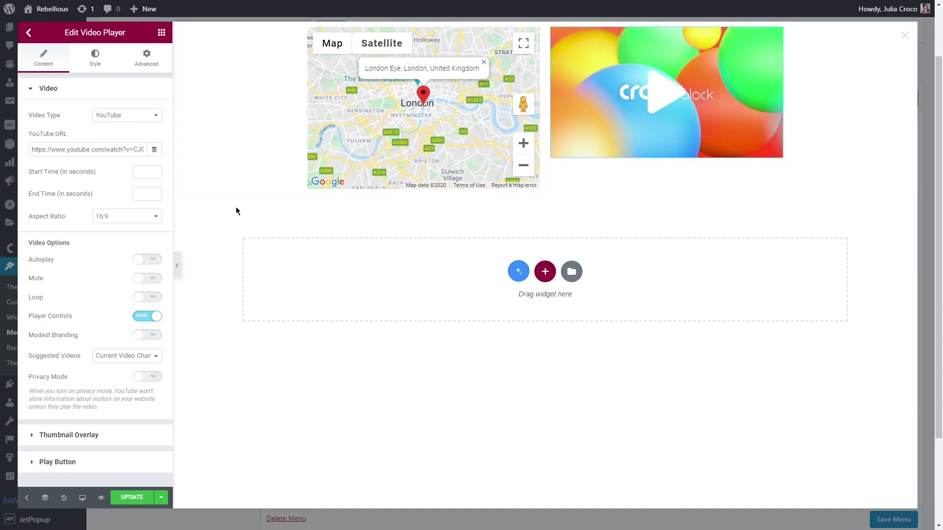
left_click(127, 216)
left_click(135, 264)
- Insert a product-grid section template from the Sections library below the map and video
left_click(519, 271)
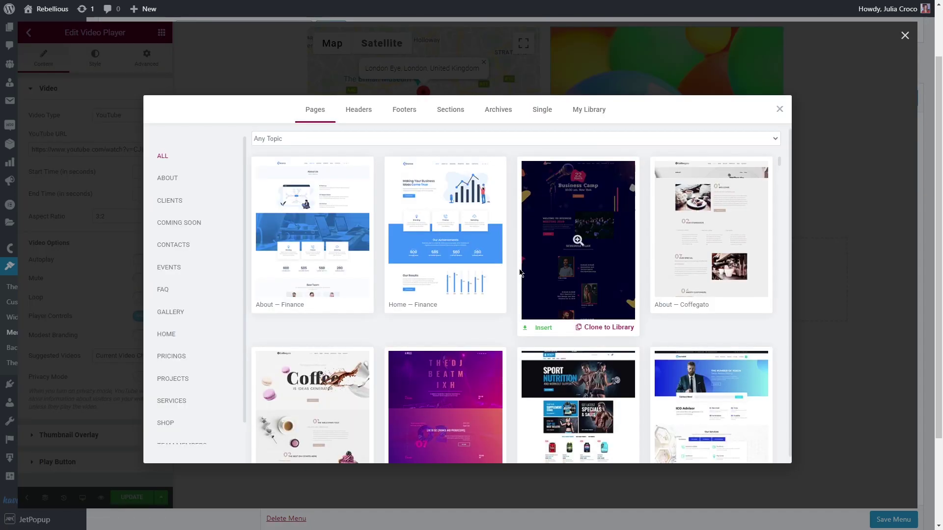
left_click(456, 110)
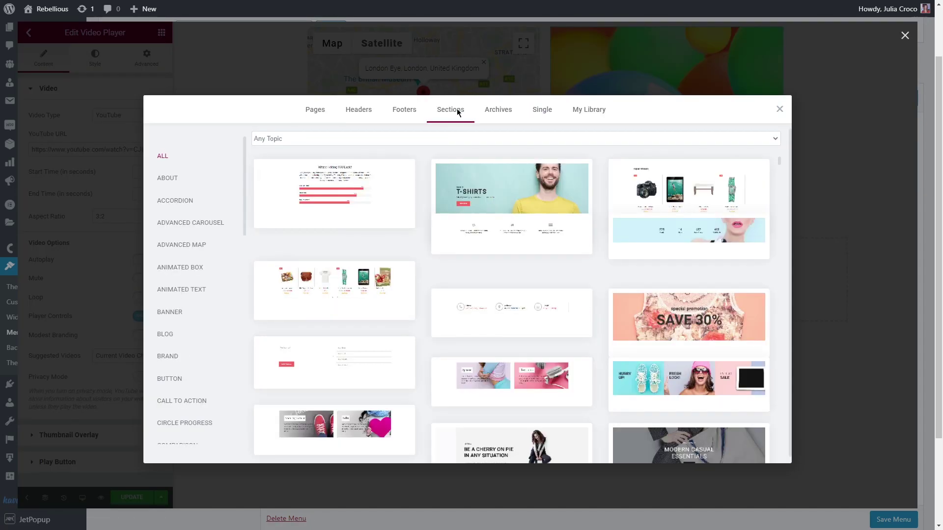
left_click(339, 291)
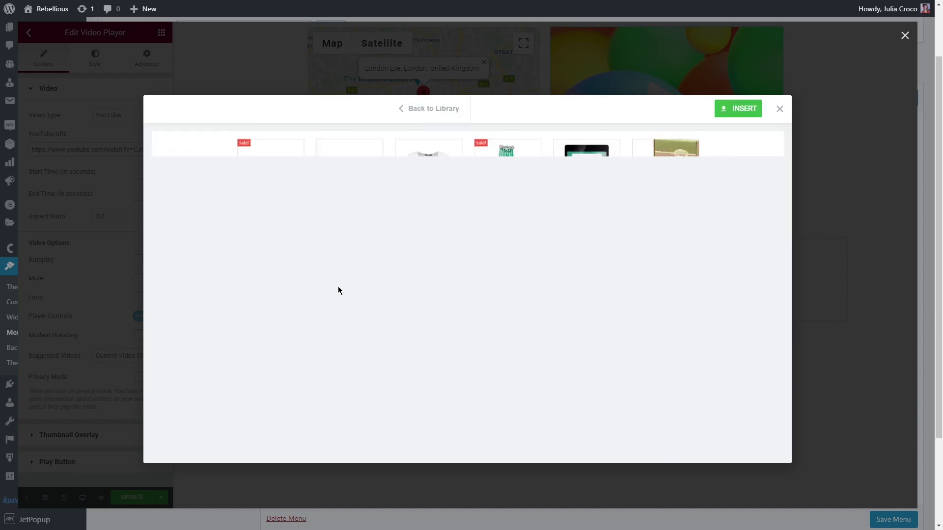
left_click(736, 109)
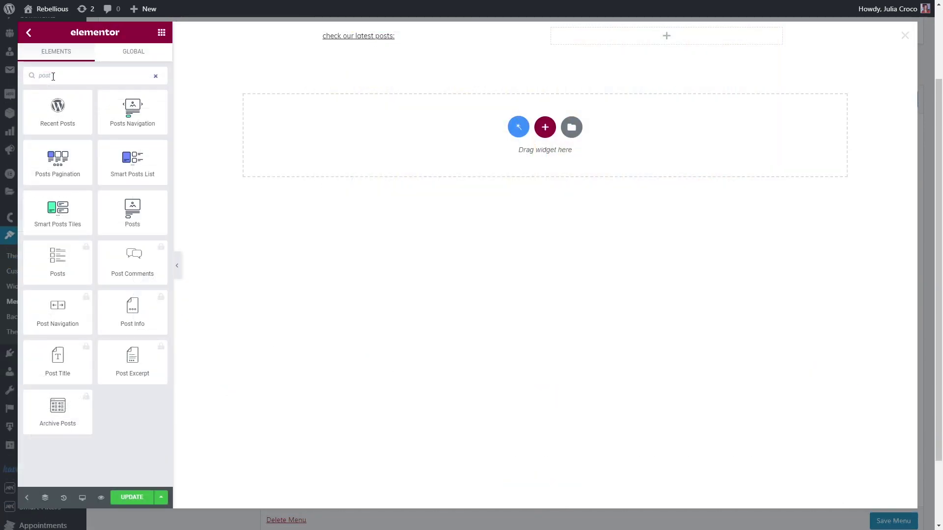
- Add a Posts grid beside 'check our latest posts:' with Muli, padded, bordered read-more buttons and hover background, then save
type("sts")
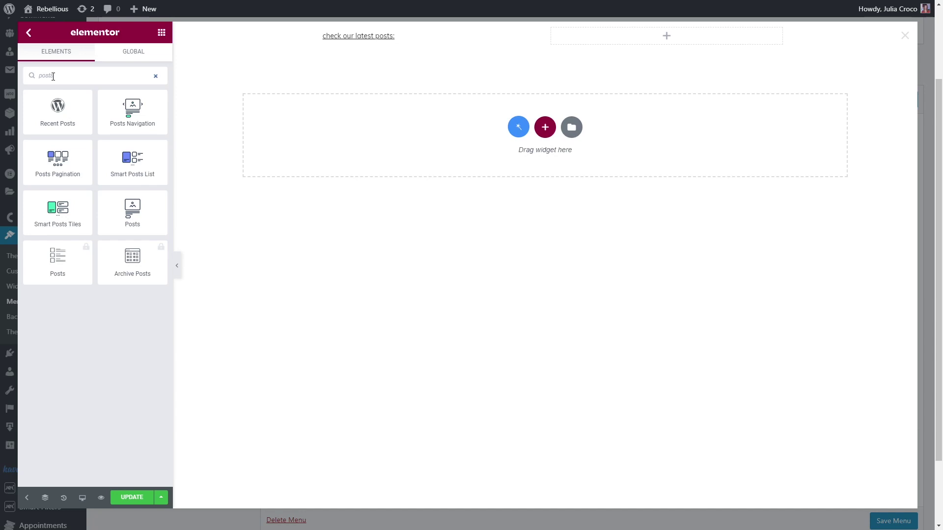
left_click_drag(132, 211, 652, 41)
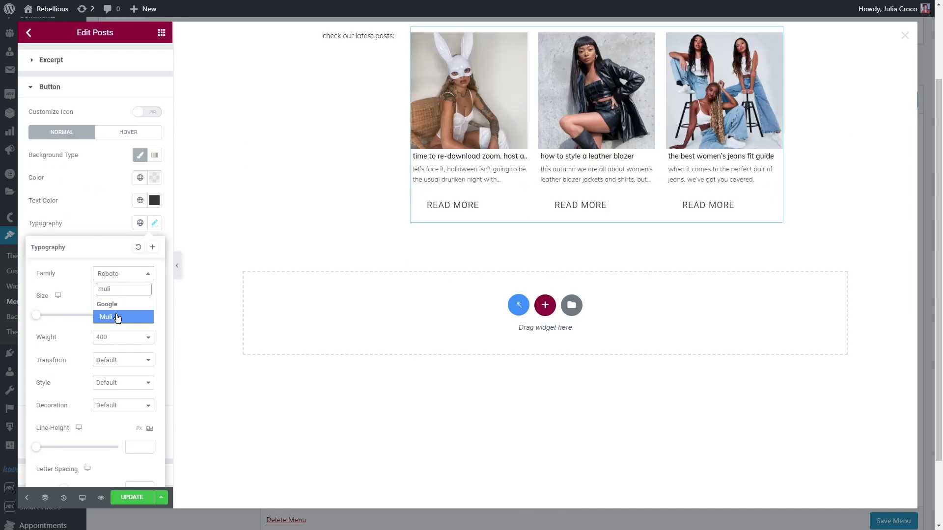
left_click(118, 318)
left_click(154, 223)
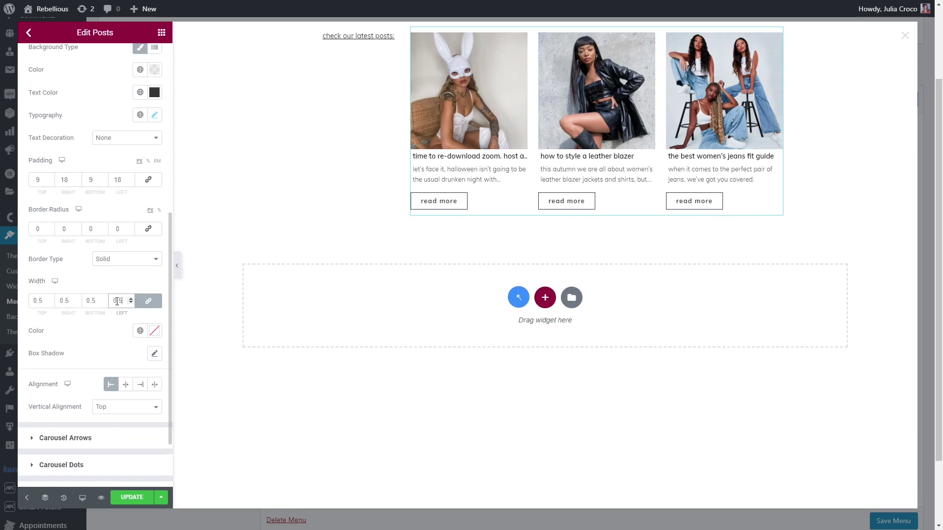
left_click(152, 331)
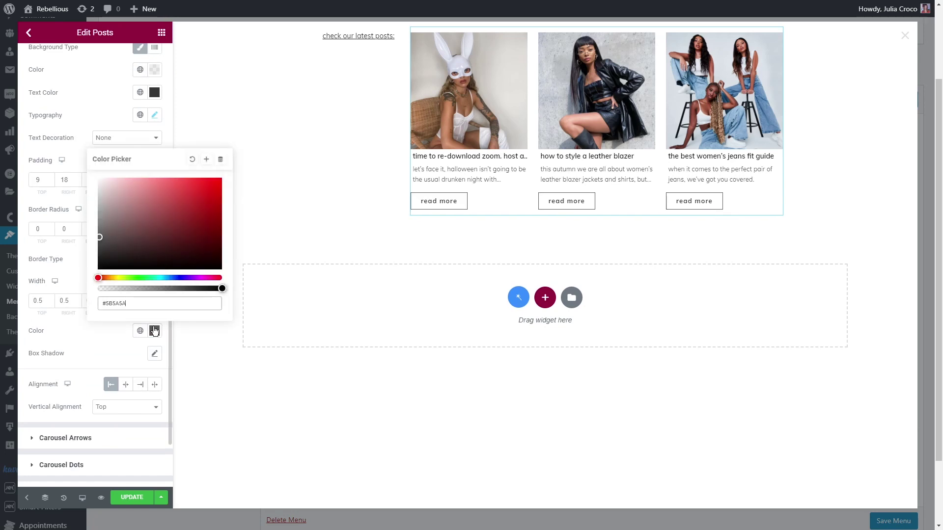
scroll(98, 245, "up", 5)
left_click(128, 132)
left_click(154, 178)
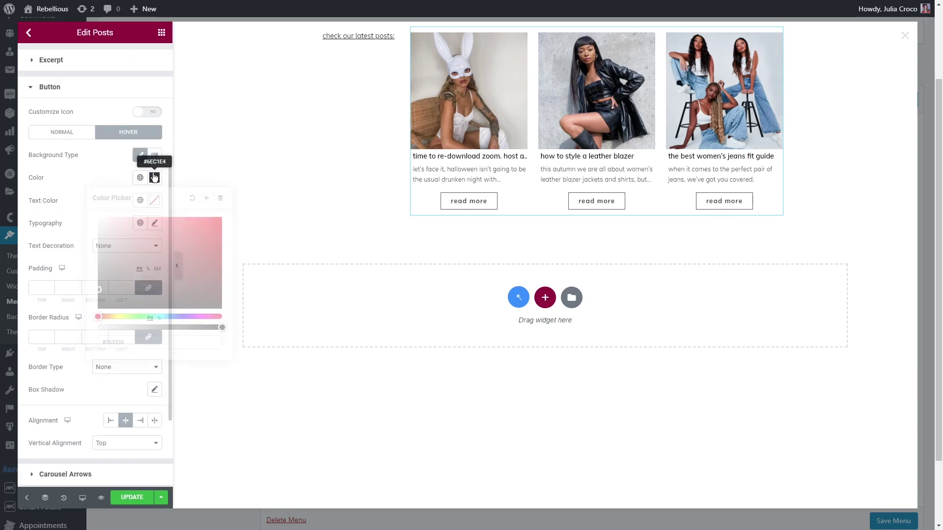
left_click(132, 497)
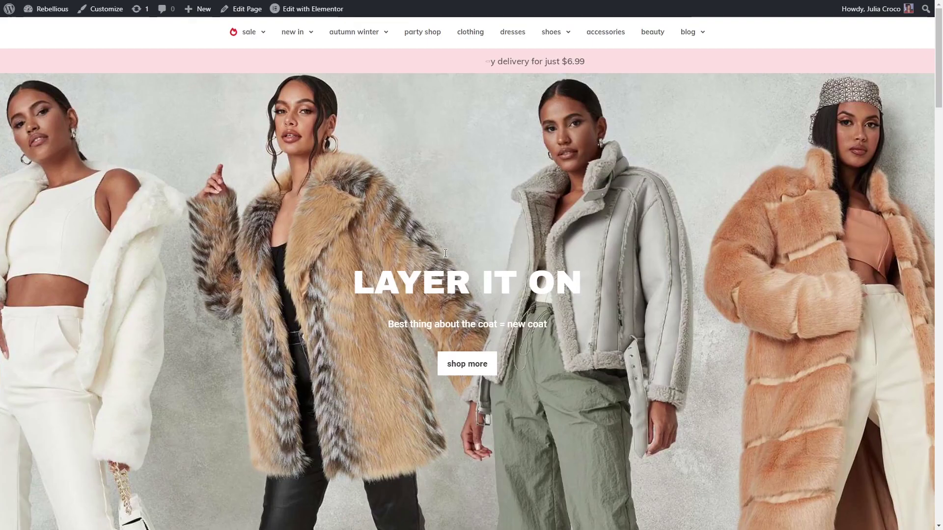
- Preview the top menu's mega-menu dropdowns and show the Edit with Elementor template list
mouse_move(249, 35)
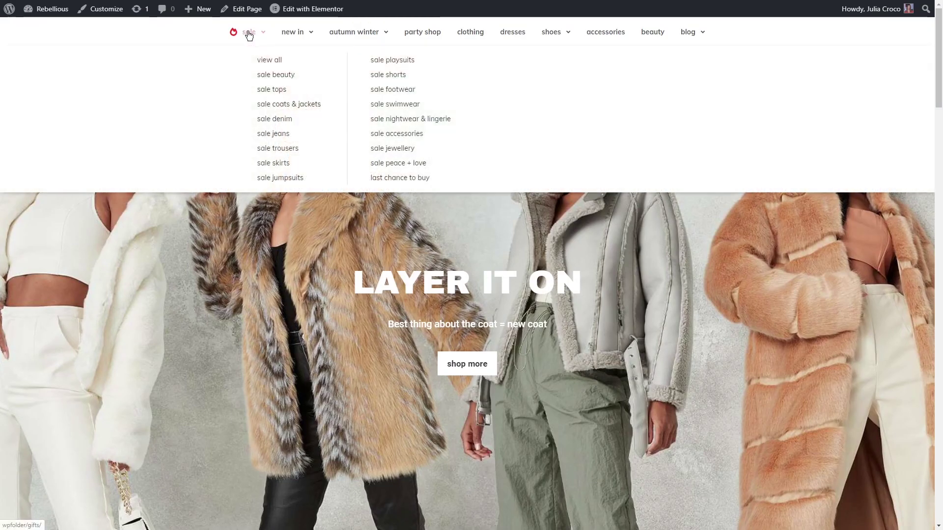
mouse_move(300, 36)
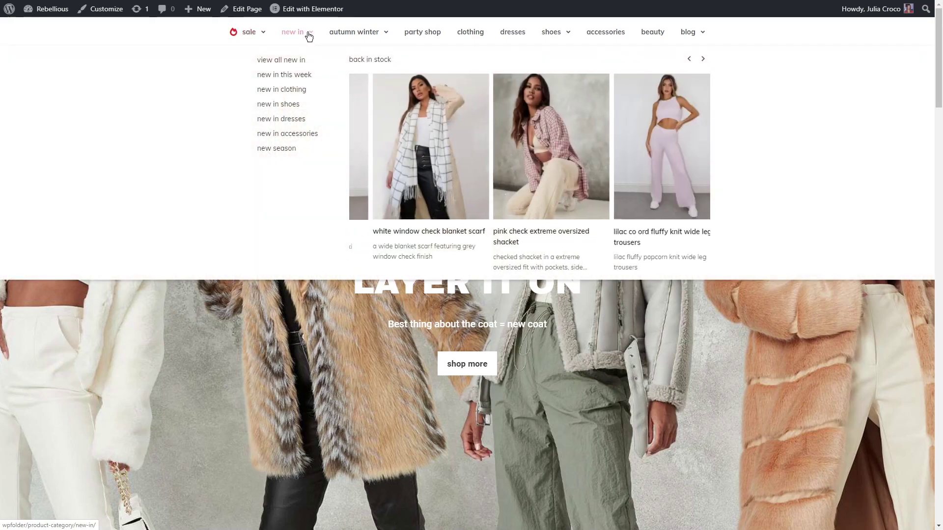
mouse_move(346, 35)
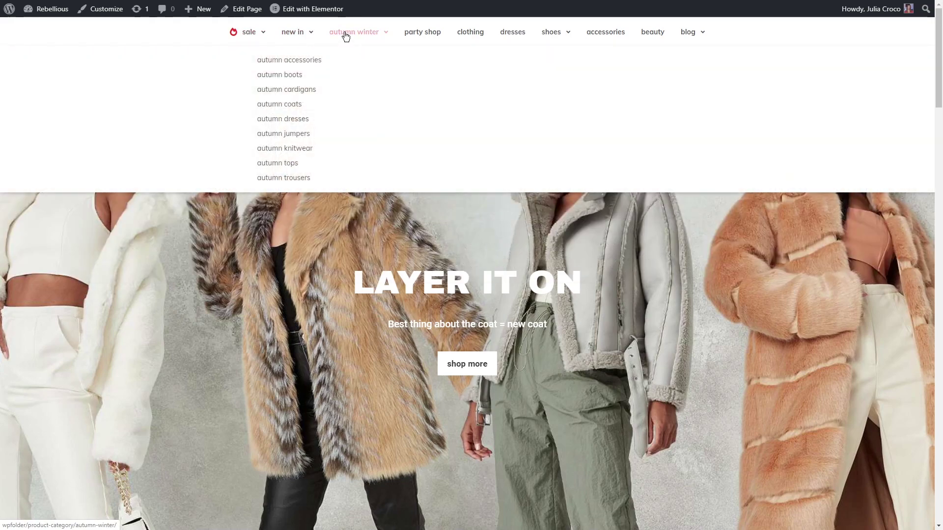
mouse_move(694, 36)
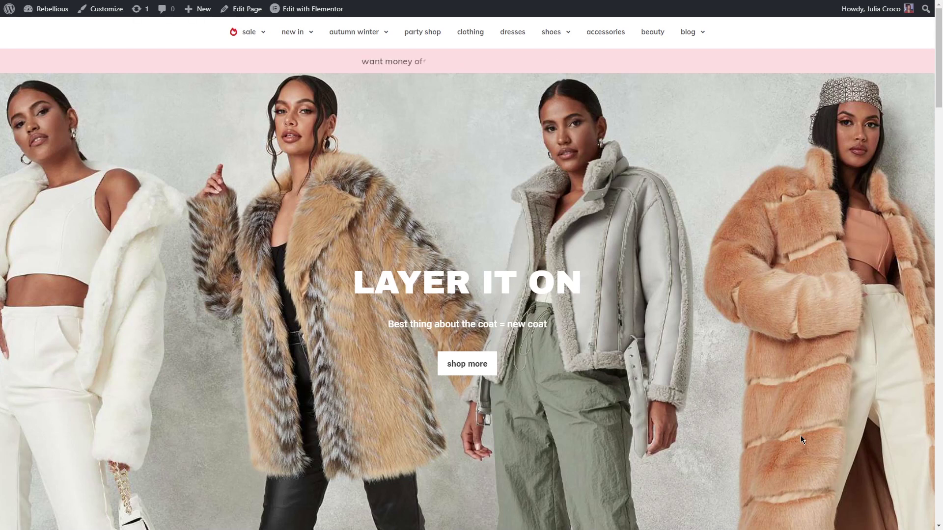
- Open the main header template and add a new section with minimum height 60
mouse_move(305, 8)
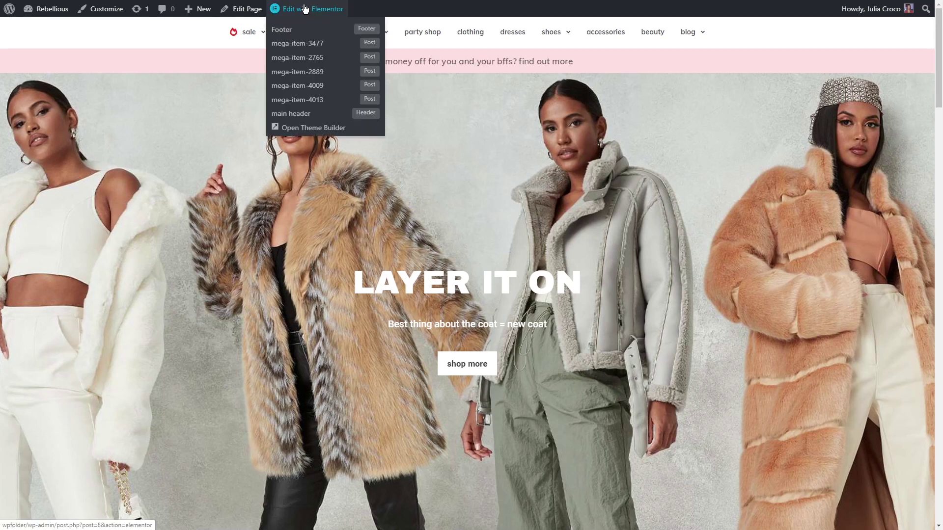
left_click(304, 114)
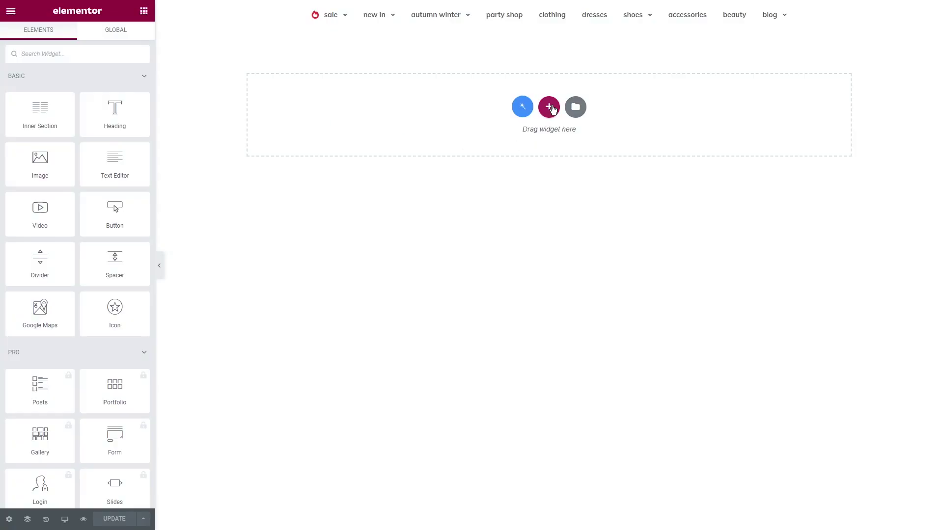
left_click(549, 106)
left_click(418, 131)
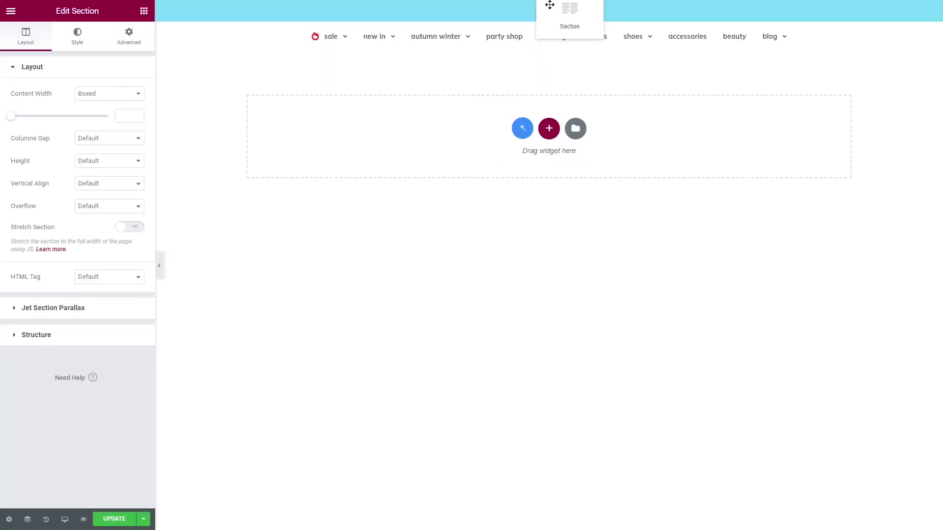
double_click(123, 202)
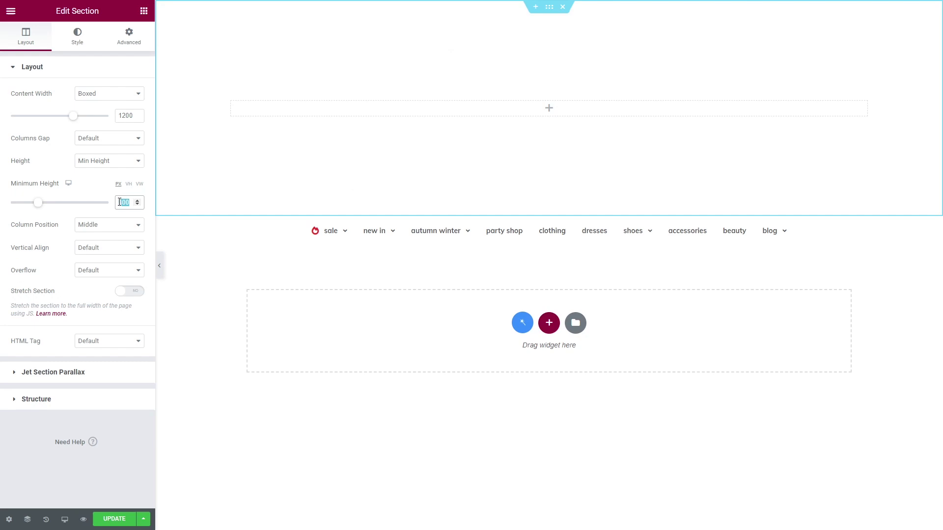
type("60")
- Give the new section a classic near-black #1D1D1D background
left_click(77, 37)
left_click(93, 116)
left_click(137, 139)
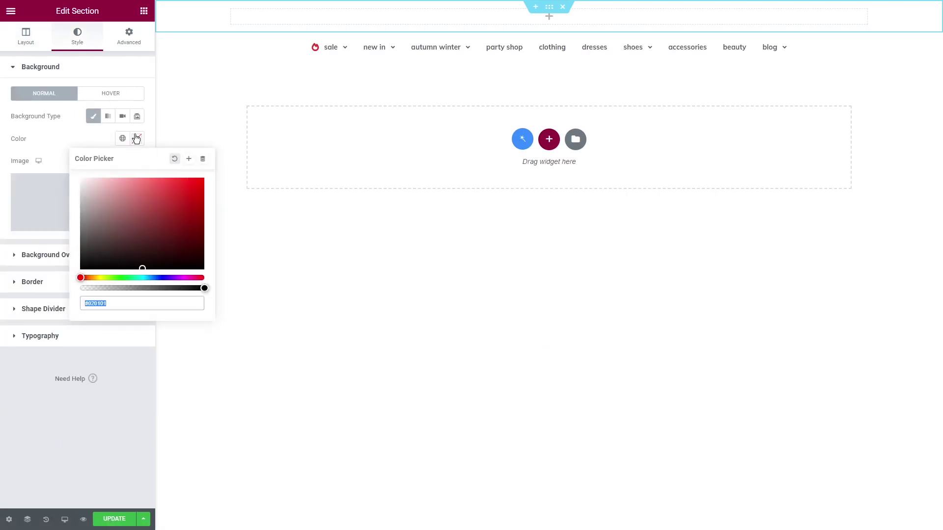
left_click_drag(86, 261, 75, 262)
left_click(137, 139)
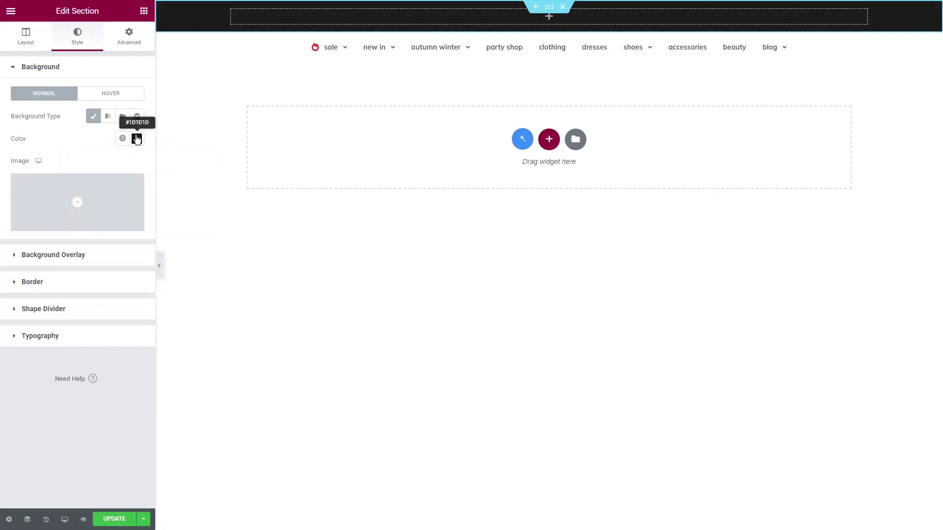
left_click(130, 35)
left_click(143, 11)
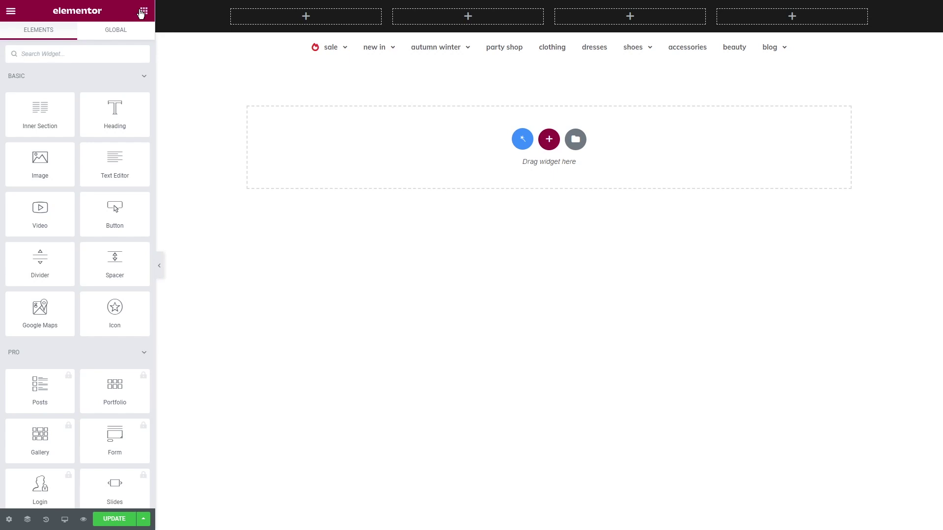
- Place a Site Logo widget showing the logo image in the dark bar and widen its column slightly
left_click(81, 53)
type("logo")
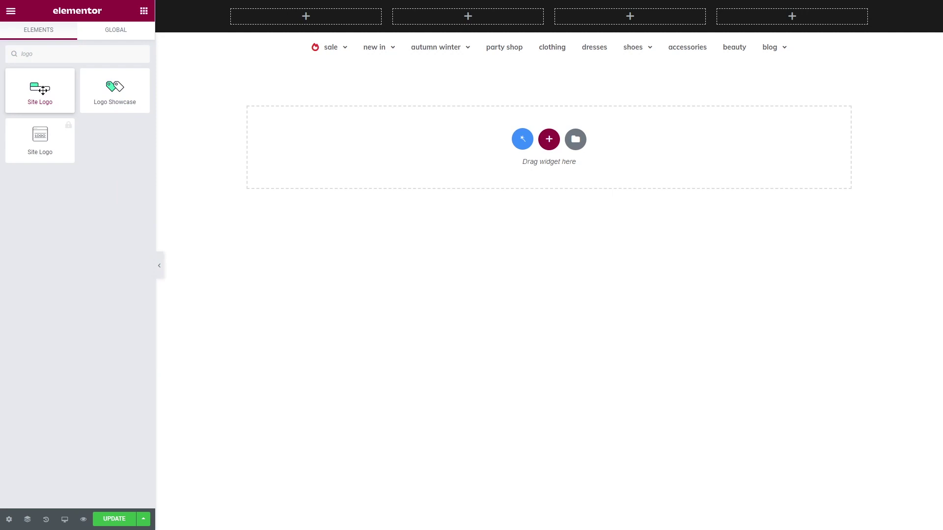
left_click_drag(43, 90, 475, 18)
left_click(110, 94)
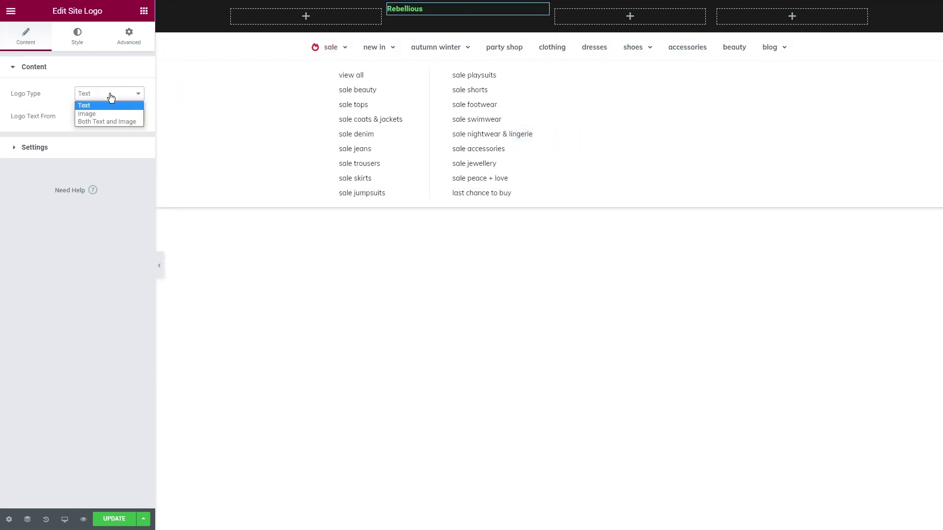
left_click(109, 114)
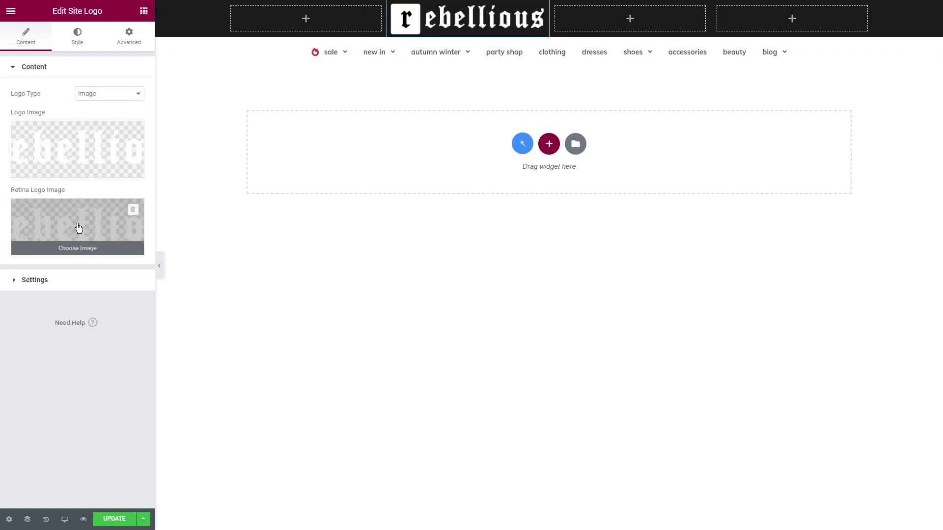
left_click(77, 38)
left_click(344, 54)
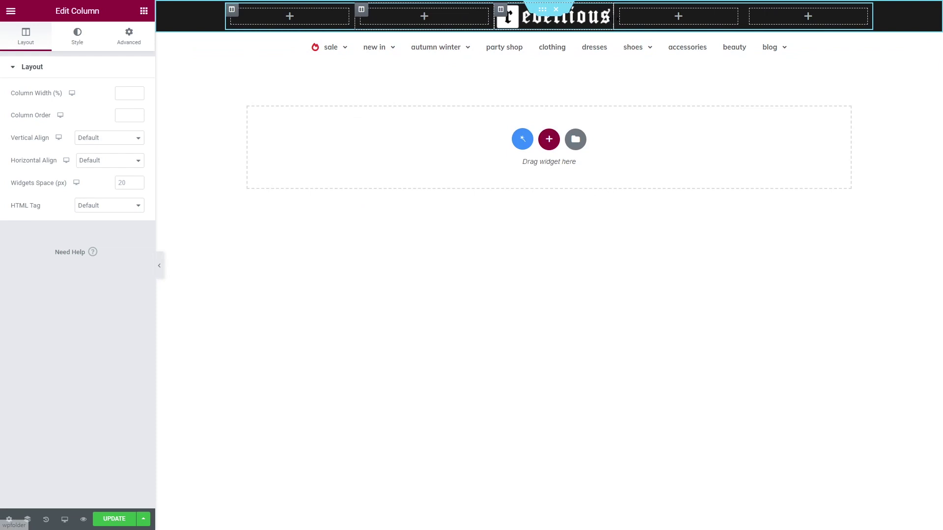
left_click_drag(355, 22, 364, 21)
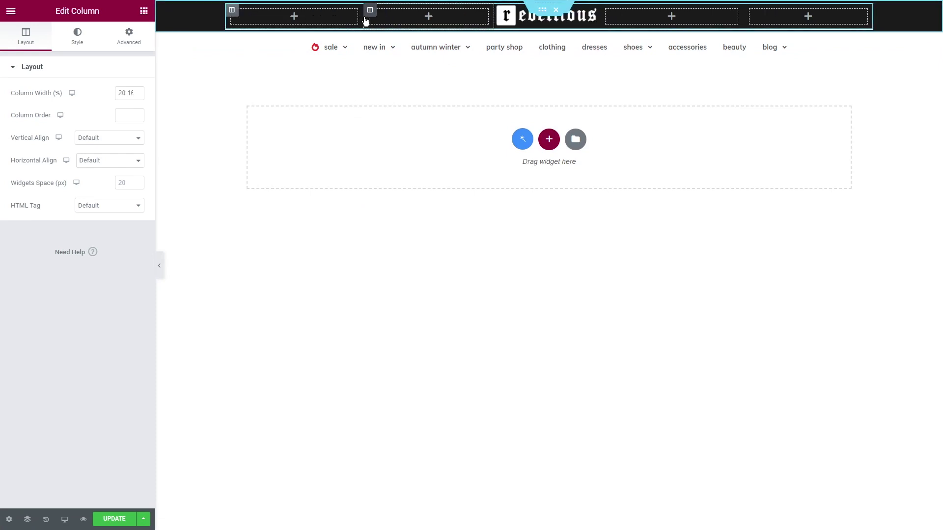
- Add a Search widget to the header's left column with placeholder 'Search' and adjust its submit icon
left_click(143, 11)
left_click(83, 53)
type("sear")
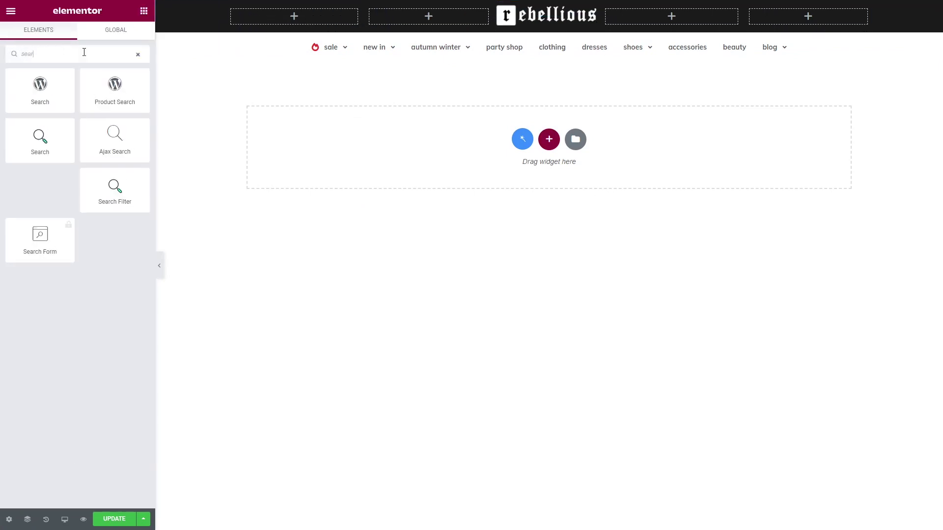
type("ch")
left_click_drag(40, 139, 287, 15)
left_click_drag(123, 93, 98, 92)
key("BackSpace")
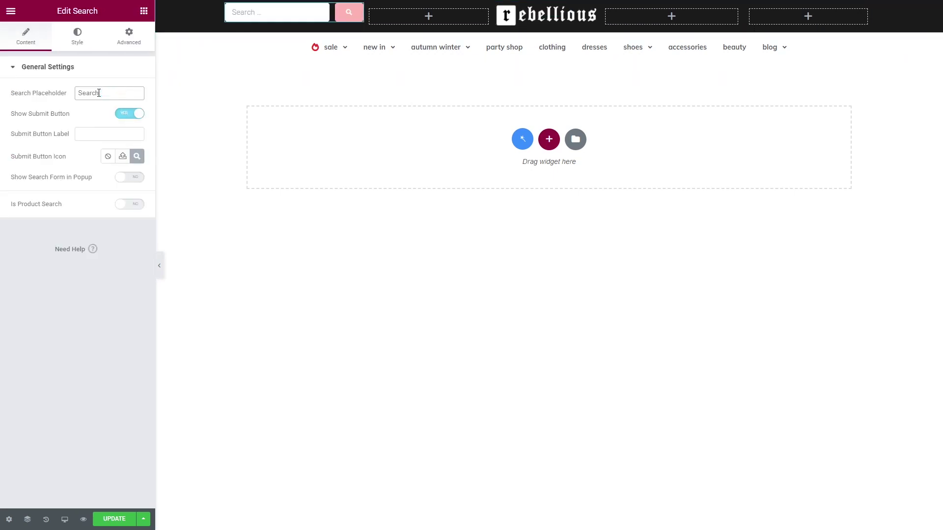
left_click(123, 159)
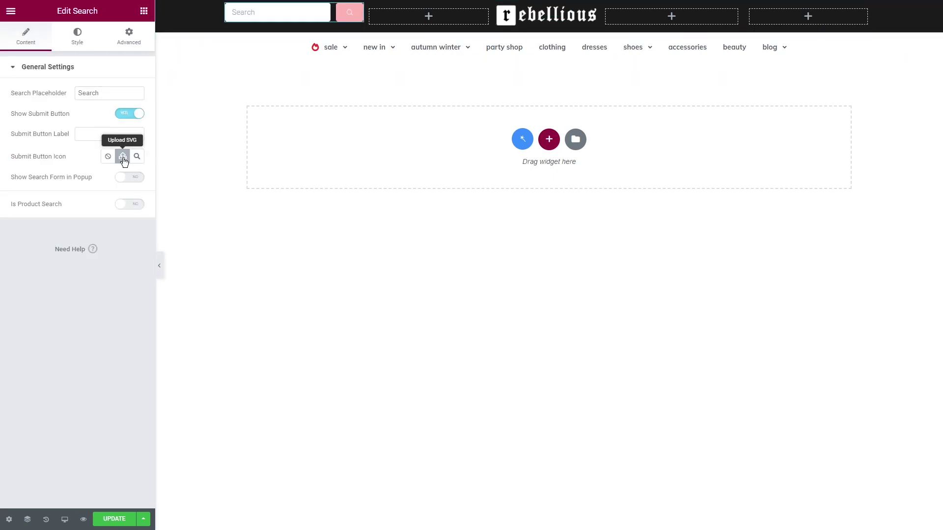
- Style the search input text as Muli, size 13, weight 300, capitalized
left_click(77, 34)
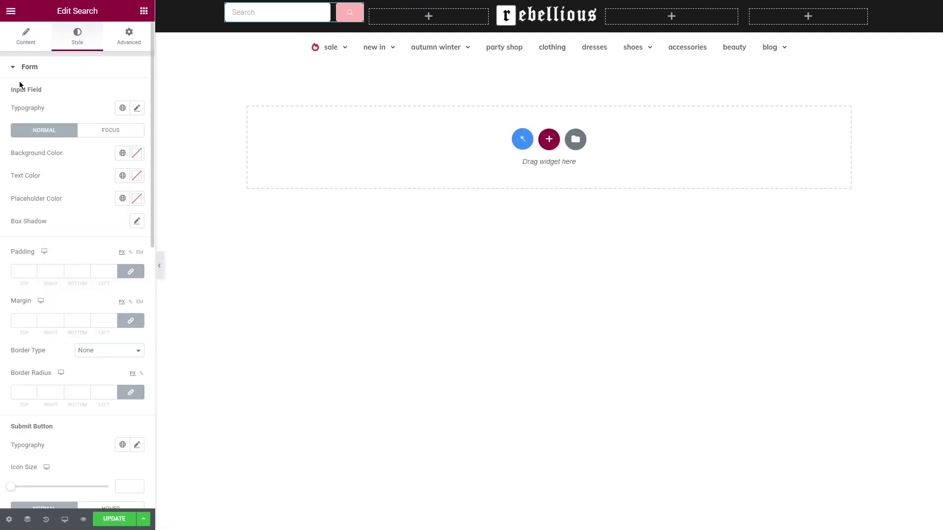
left_click(136, 108)
left_click(107, 158)
left_click(108, 201)
left_click(122, 199)
type("13")
left_click(106, 223)
left_click(101, 257)
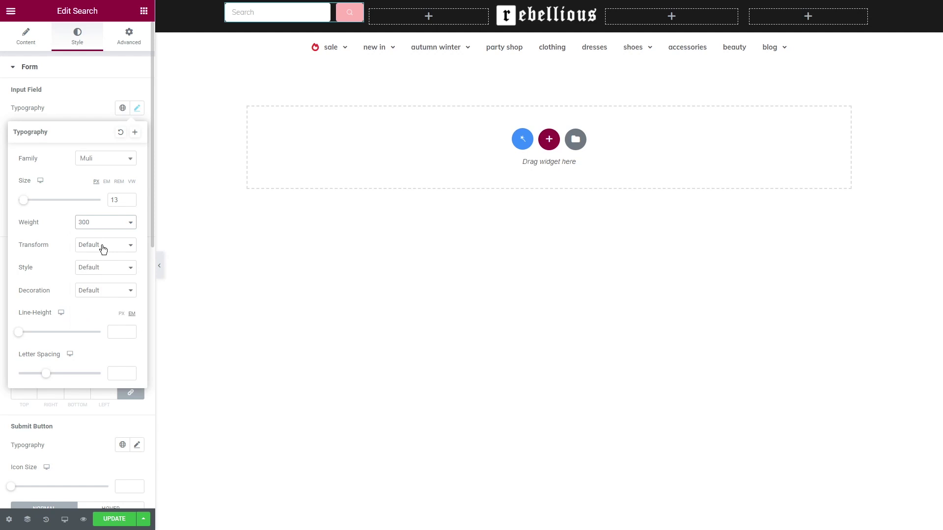
left_click(103, 245)
left_click(102, 262)
left_click(136, 108)
- Give the input a black background, light grey text and placeholder, custom padding and a solid border
left_click(136, 152)
key("ctrl+v")
left_click(137, 175)
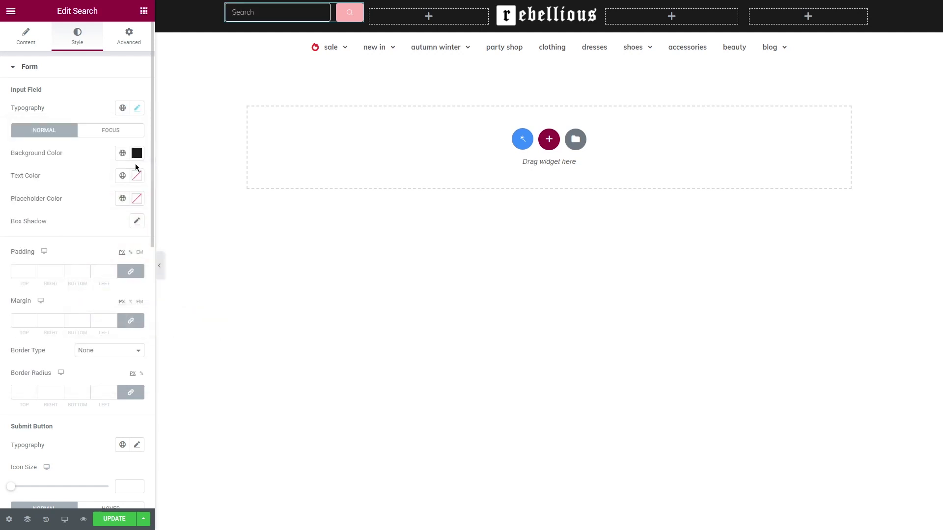
key("ctrl+v")
left_click(138, 198)
key("ctrl+v")
left_click(131, 272)
left_click(17, 271)
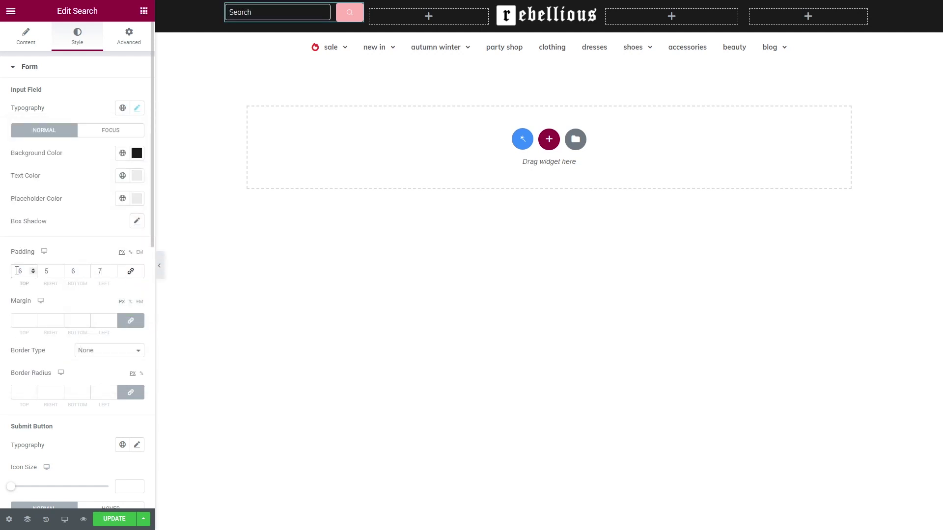
scroll(74, 294, "down", 4)
left_click(109, 134)
left_click(109, 154)
- Set the submit icon size to 14 with a transparent button and black form background
left_click(125, 342)
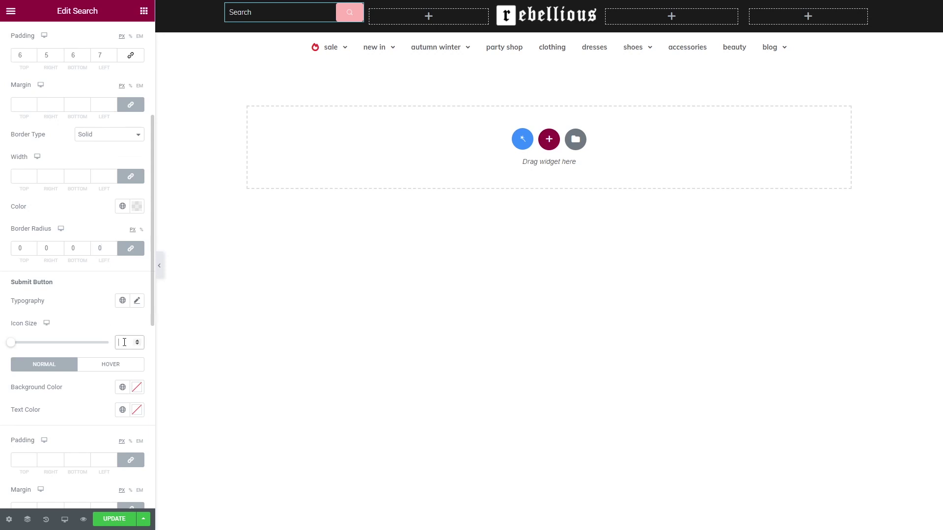
type("14")
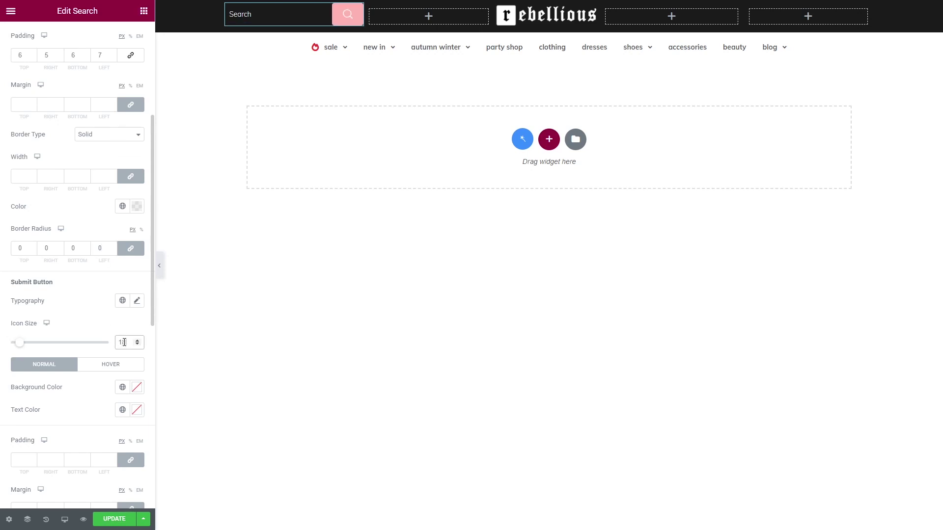
left_click(137, 387)
left_click_drag(196, 345, 78, 345)
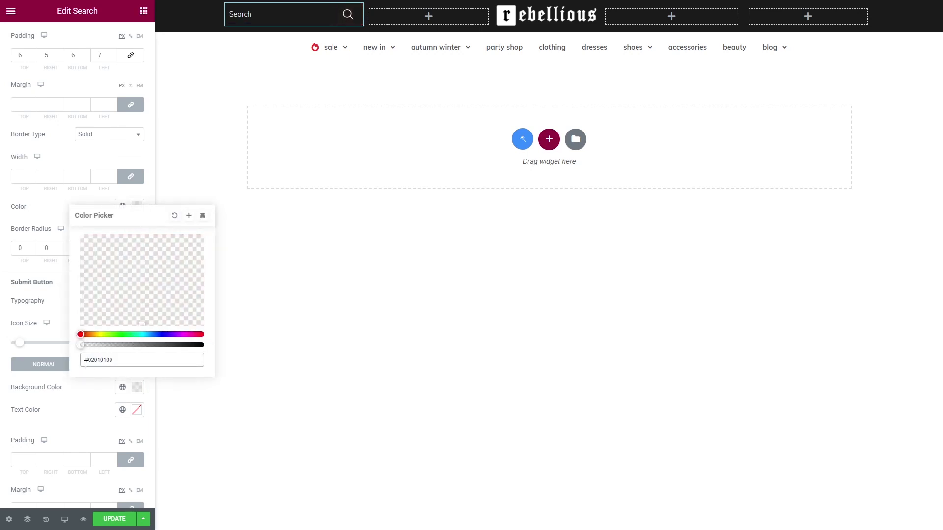
left_click(125, 399)
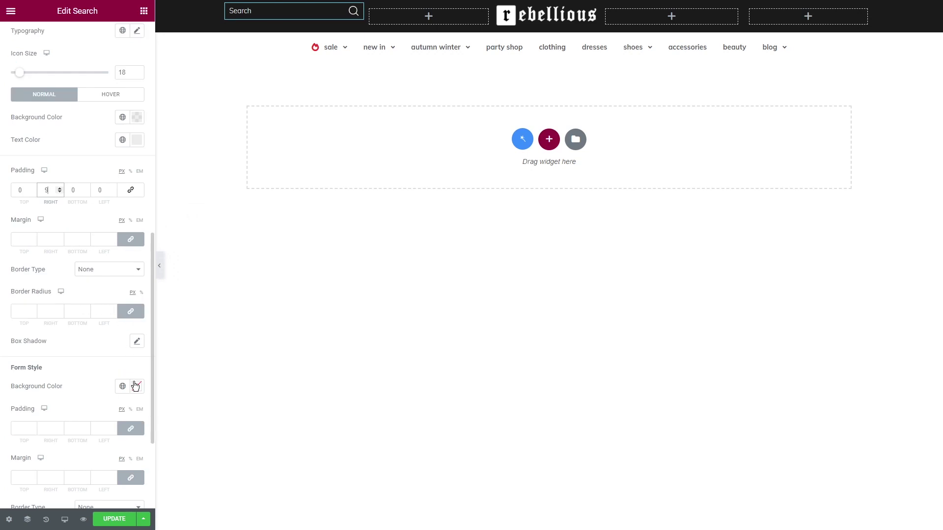
left_click(136, 386)
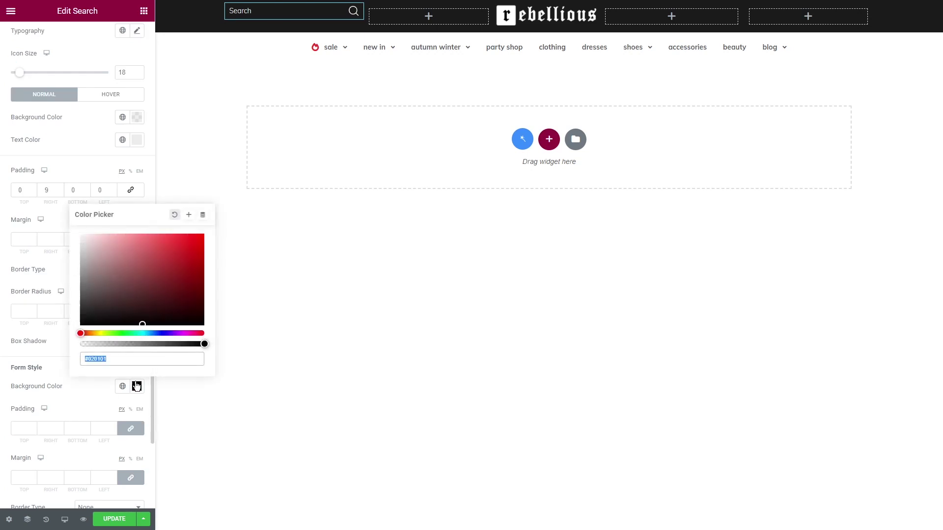
left_click(136, 386)
- Add a 0.5 px solid white bottom border to the form and vertically centre its column
scroll(136, 385, "down", 3)
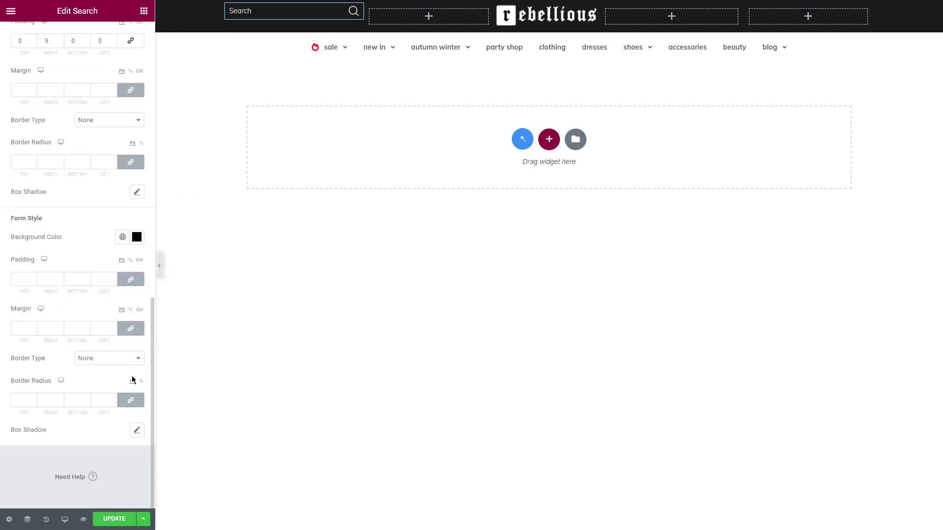
left_click(113, 359)
left_click(111, 377)
scroll(111, 377, "down", 2)
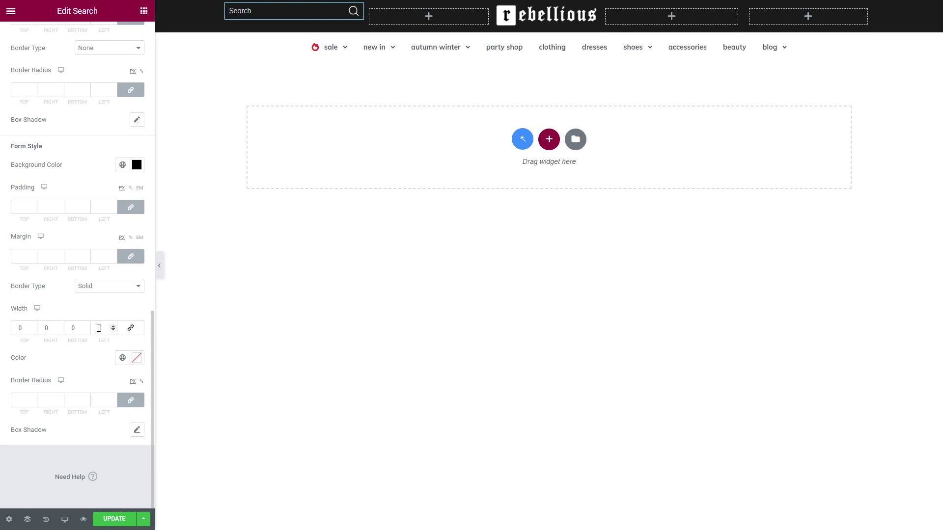
double_click(74, 328)
left_click(137, 358)
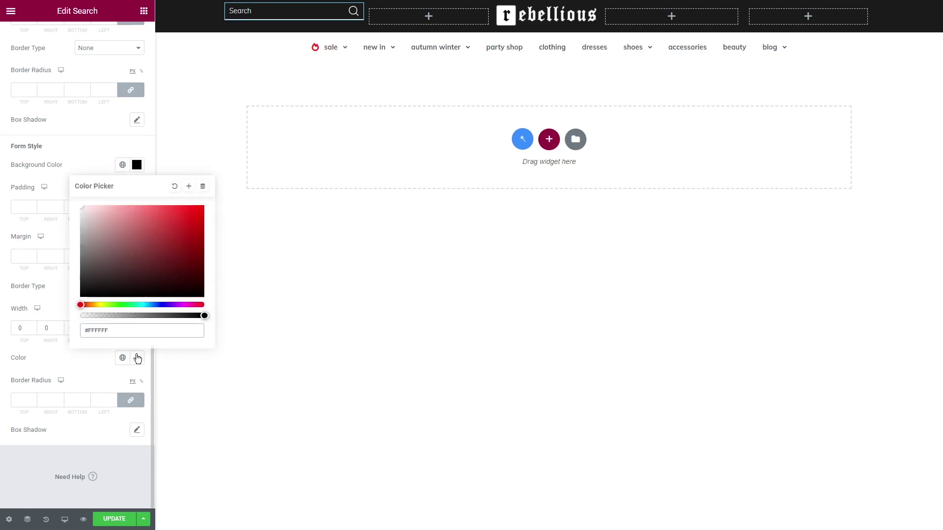
left_click(137, 358)
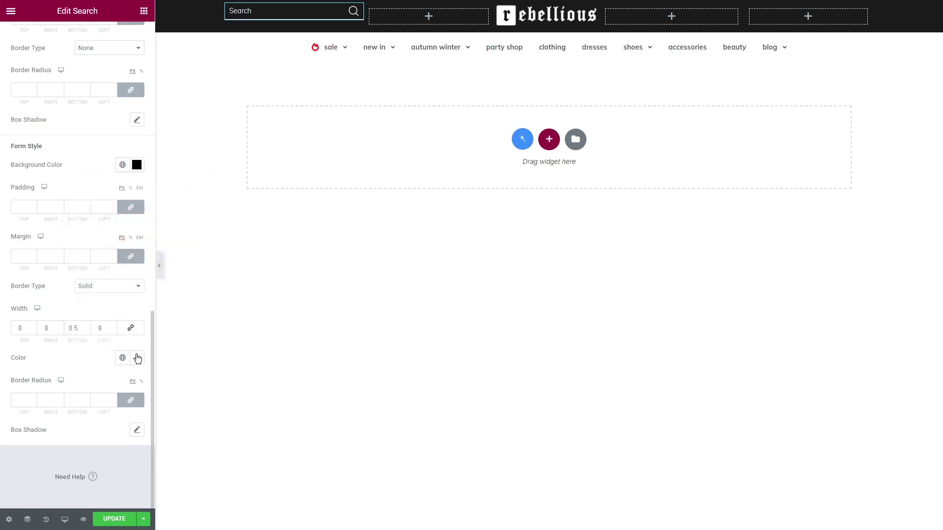
left_click(231, 11)
left_click(109, 138)
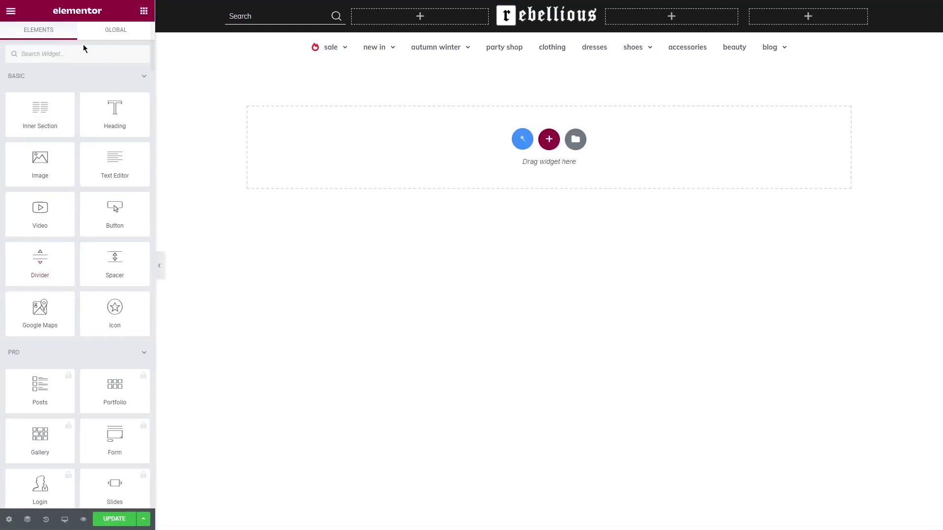
- Add a WooCommerce Shopping Cart widget to the header with no label, subtotal or dropdown
left_click(37, 54)
type("shopping cart")
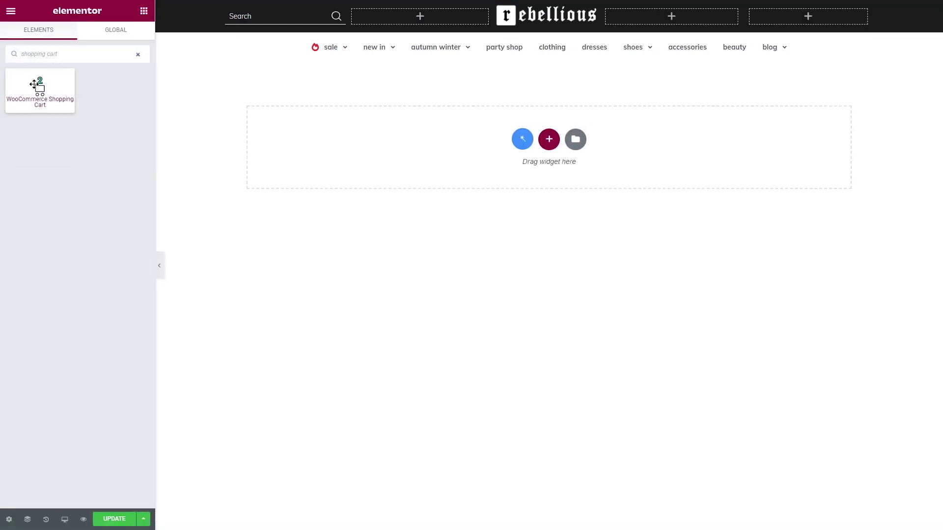
left_click_drag(40, 89, 708, 22)
double_click(98, 93)
key("BackSpace")
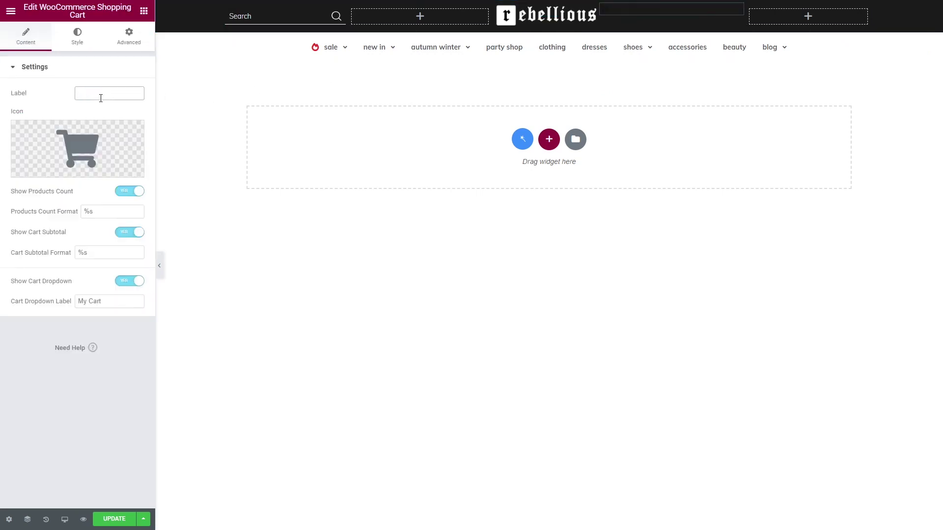
left_click(129, 232)
left_click(129, 259)
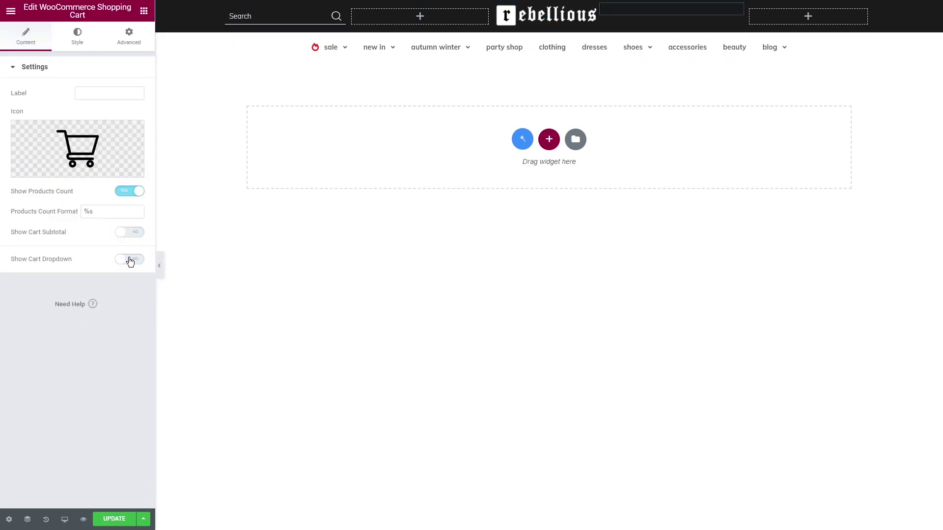
- Set the cart label and icon colours, with a pink count badge and white count number
left_click(77, 35)
left_click(74, 125)
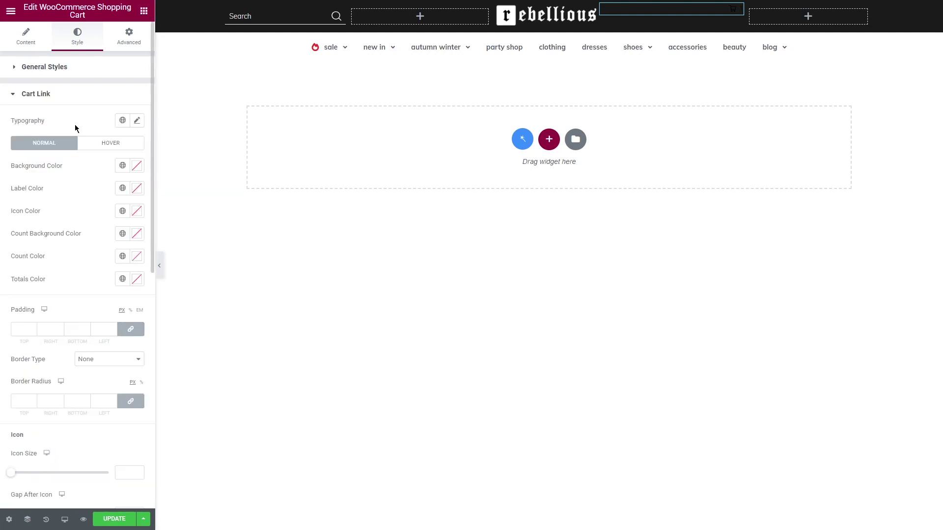
left_click(137, 189)
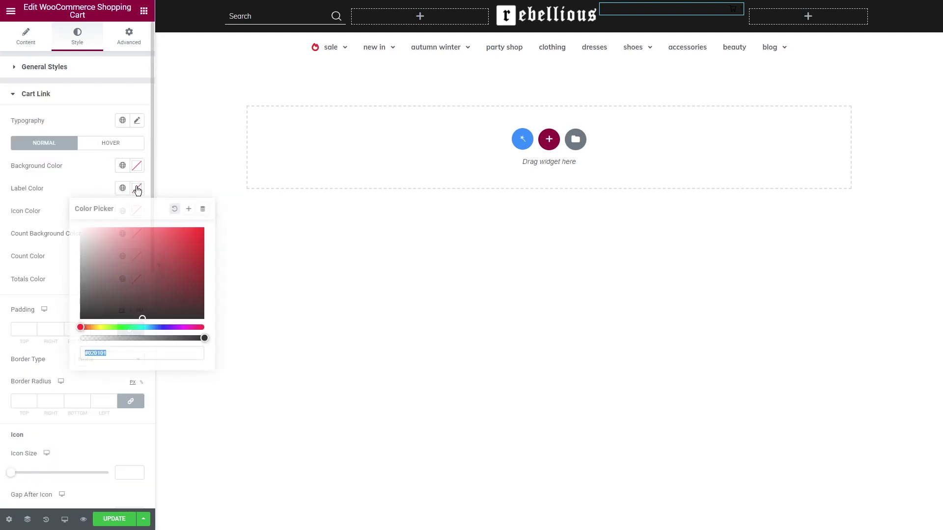
left_click(137, 211)
left_click(136, 234)
left_click(136, 234)
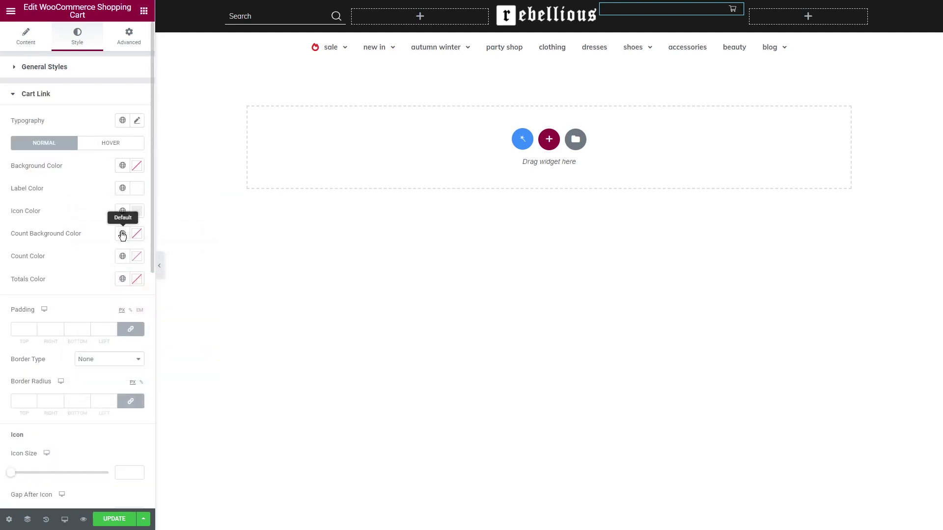
left_click(137, 256)
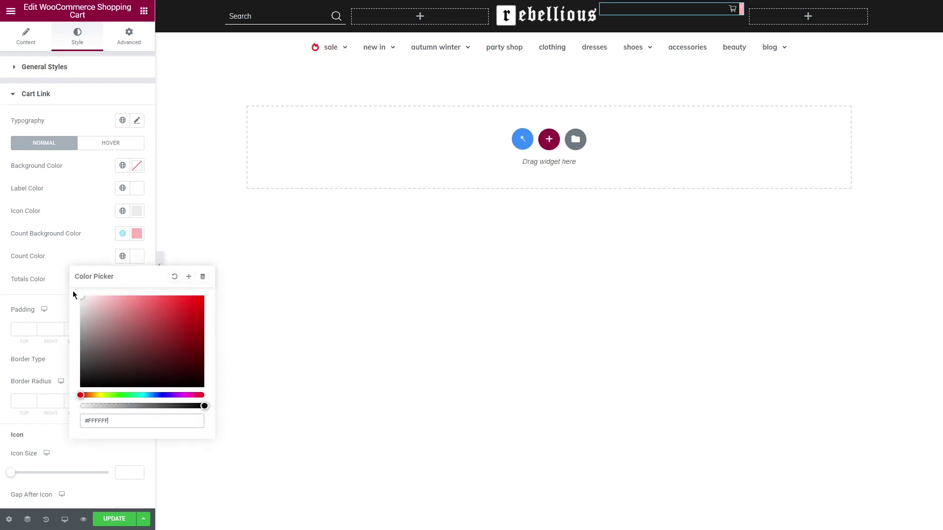
left_click(93, 255)
- Set the cart icon size to 20 and the gap after the icon to 5
scroll(97, 332, "down", 5)
left_click(124, 202)
type("20")
left_click(126, 243)
type("5")
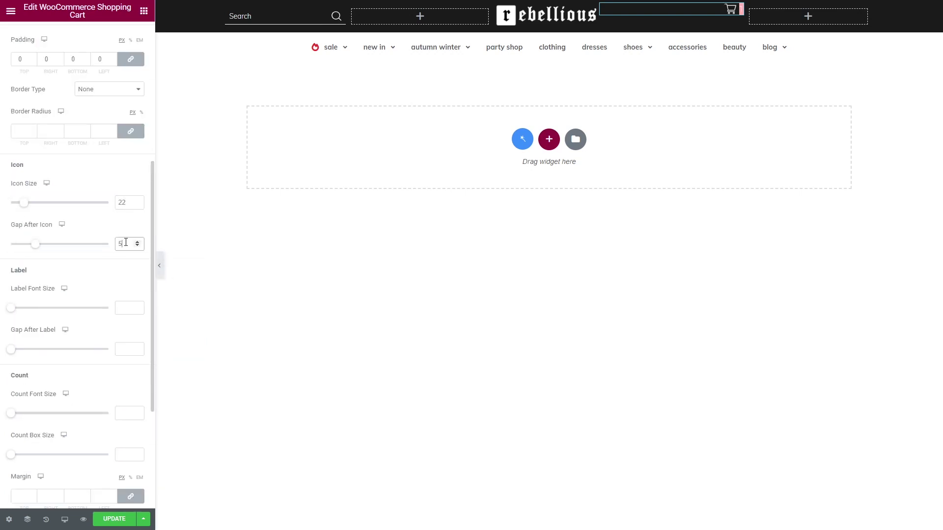
- Give the count number font size 9 and the count badge size 16
scroll(125, 345, "down", 2)
left_click(126, 305)
type("9")
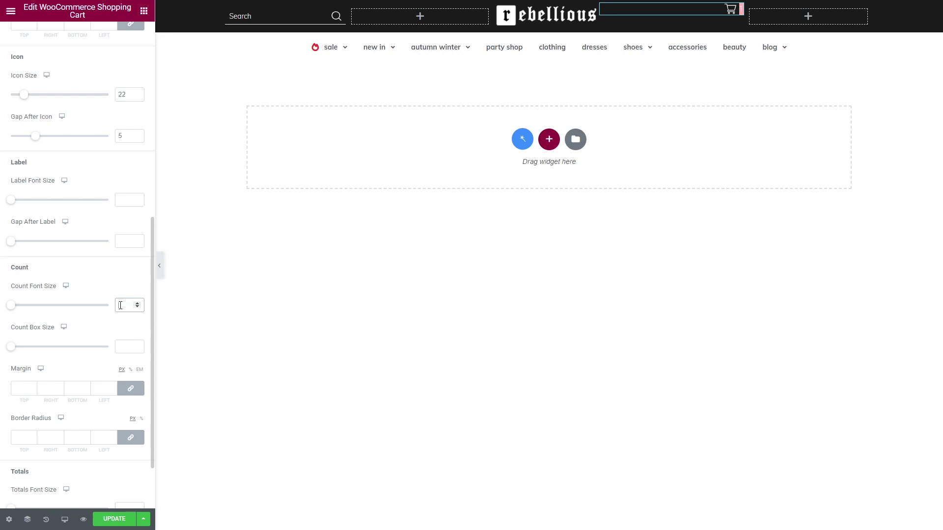
left_click(120, 346)
type("16")
- Offset the count badge with margins 22 top and -22 left, and round it with radius 50
left_click(131, 388)
left_click(20, 388)
type("22")
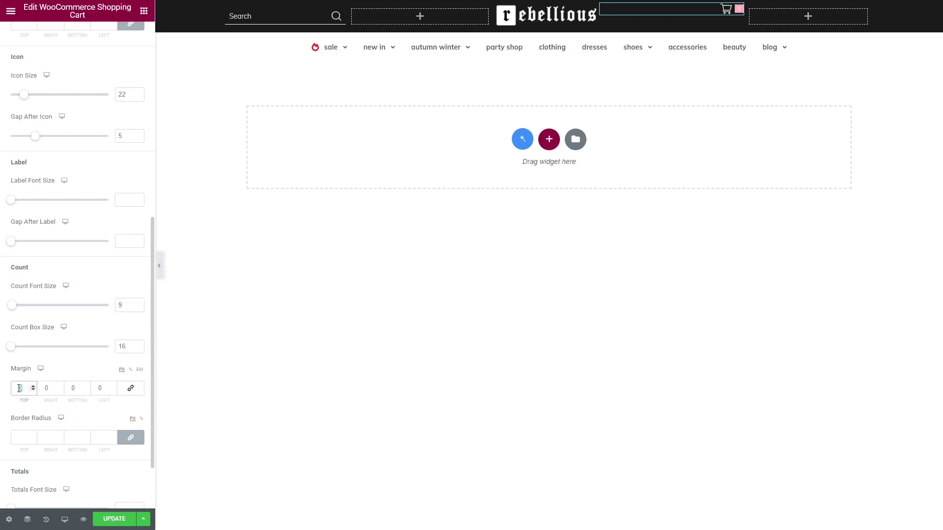
left_click(99, 388)
type("-22")
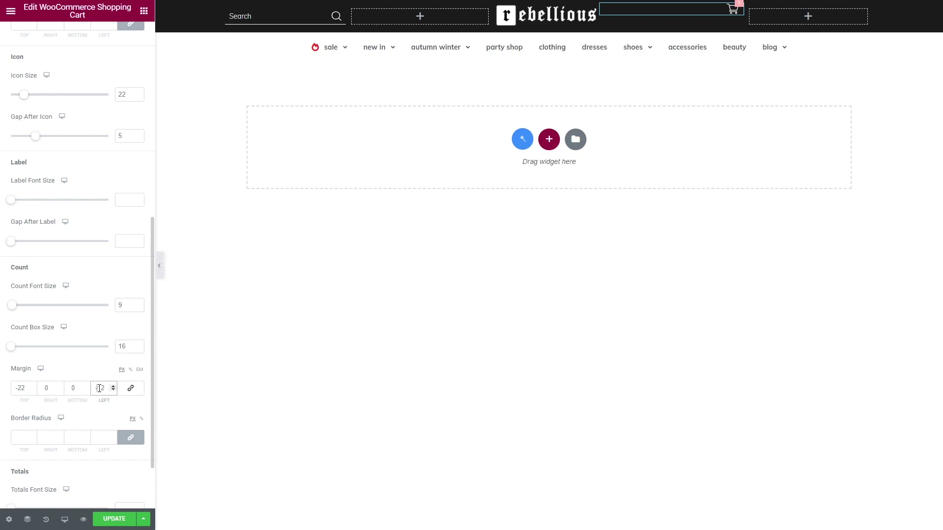
scroll(99, 388, "down", 2)
left_click(97, 359)
type("50")
- Vertically centre the contents of the column holding the cart
left_click(606, 10)
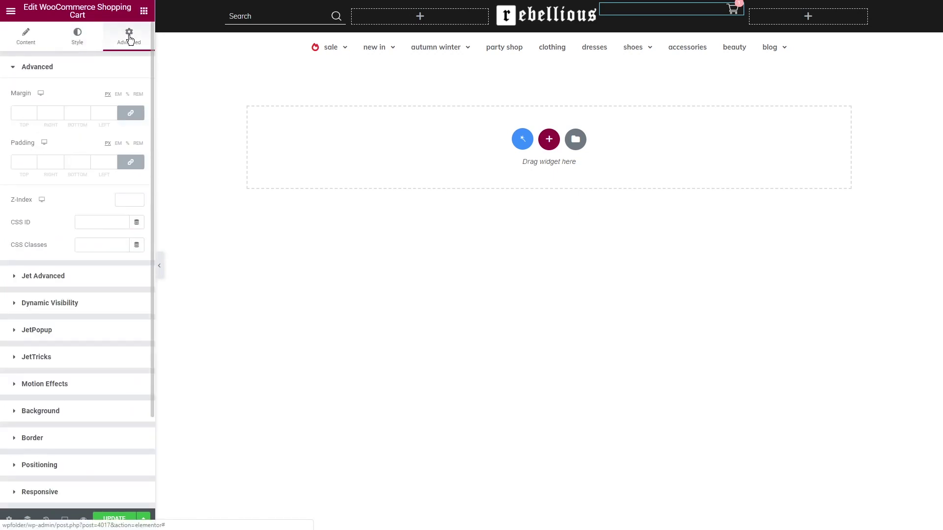
left_click(26, 35)
left_click(109, 138)
left_click(88, 166)
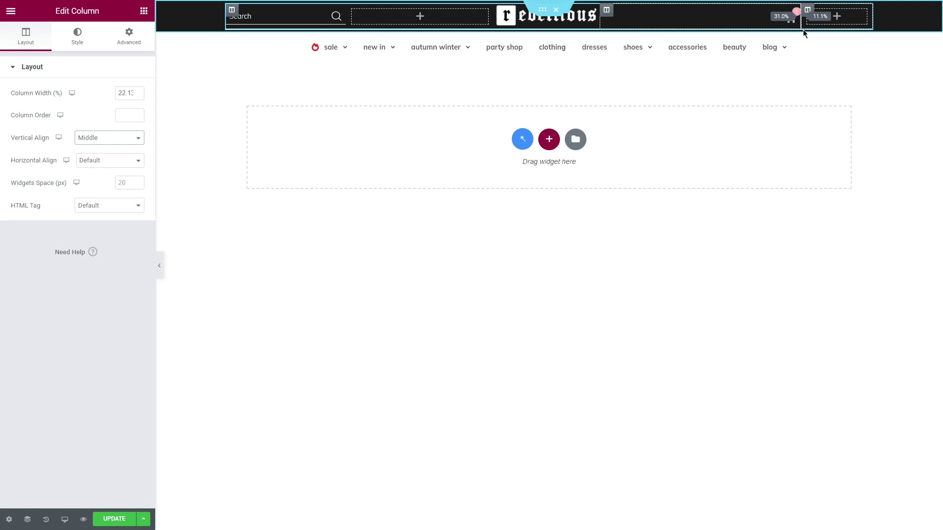
- Add an Auth Links widget to the header's right slot with the login page URL and a user icon
left_click(143, 11)
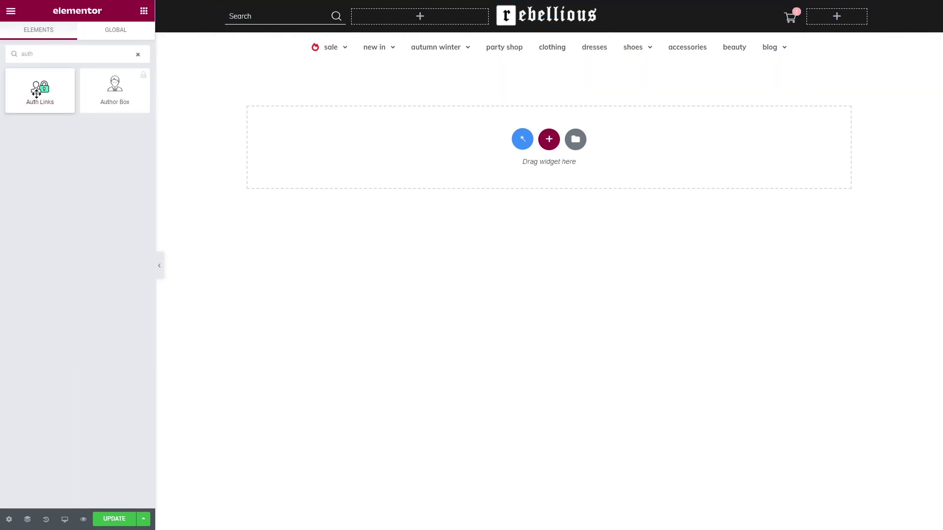
left_click_drag(38, 88, 841, 18)
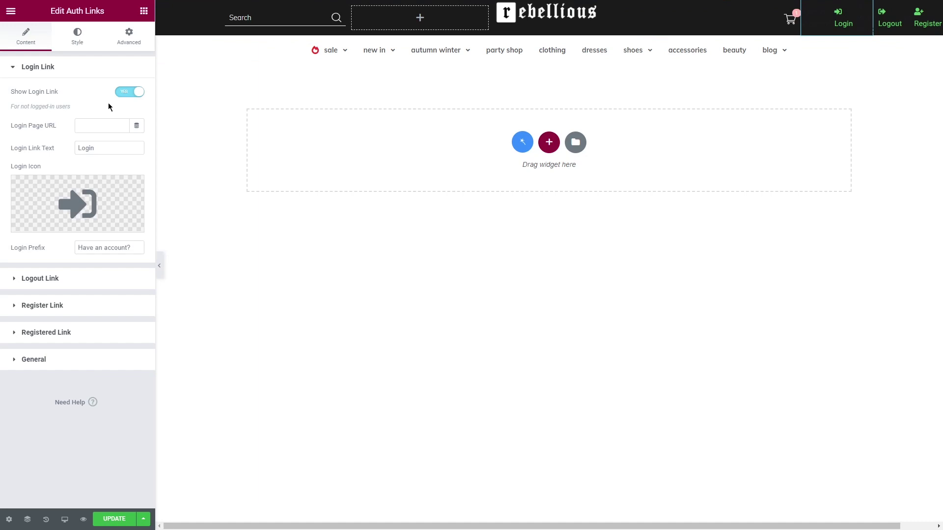
left_click(101, 126)
key("ctrl+v")
left_click(102, 148)
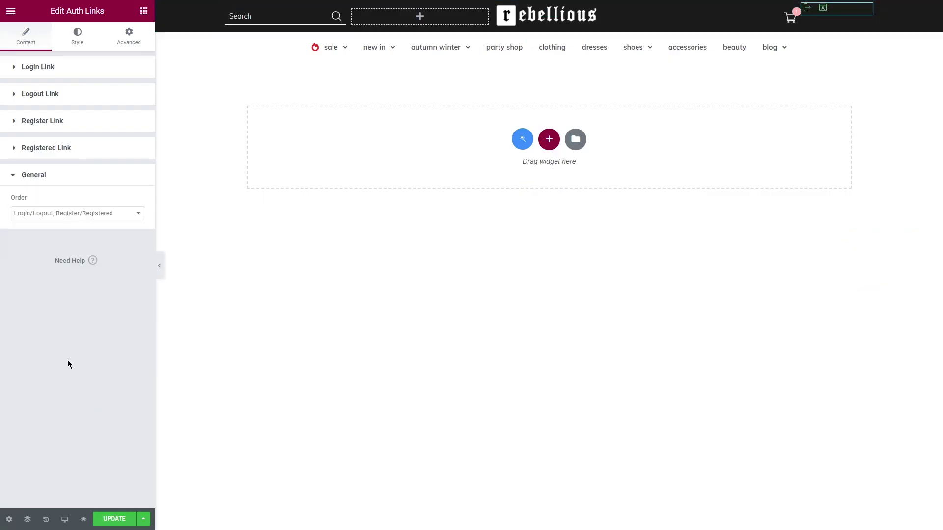
left_click(79, 38)
- Align the auth links to the right, adjust their column, and update the header
left_click(137, 94)
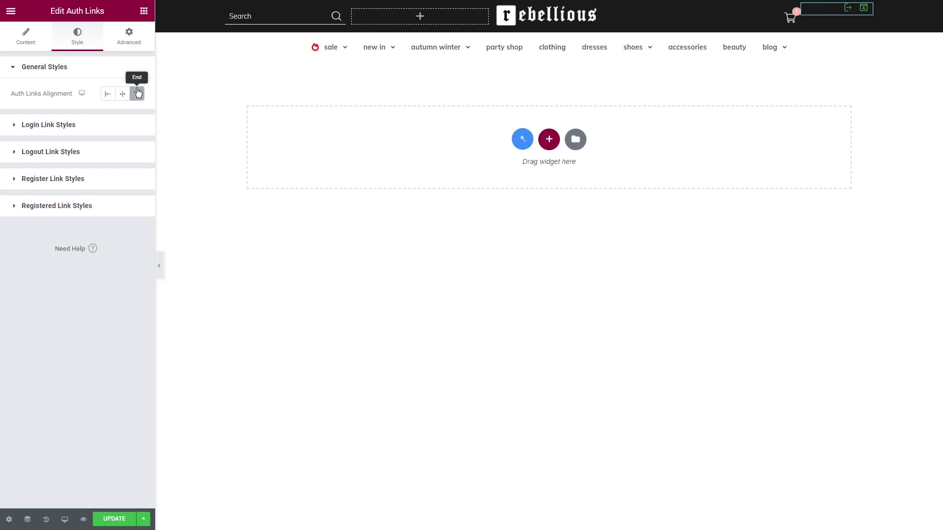
left_click(80, 205)
left_click(128, 35)
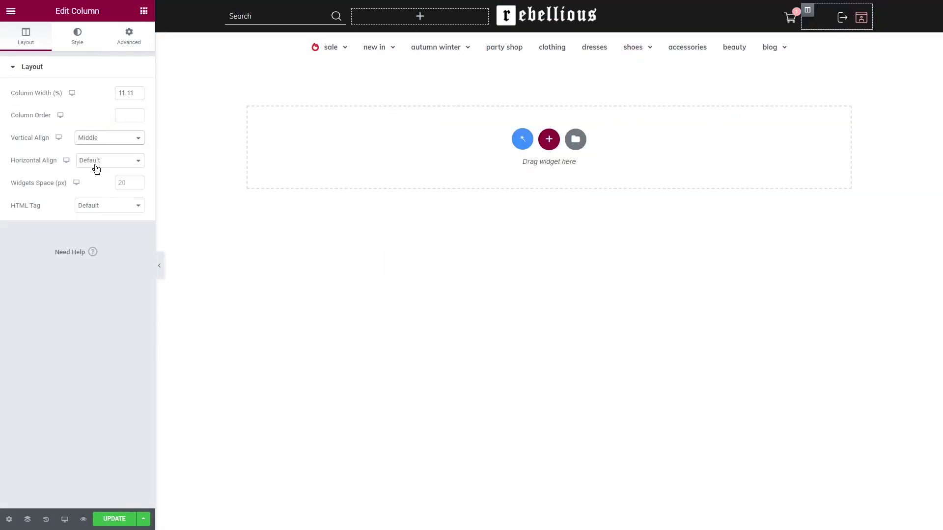
left_click(114, 519)
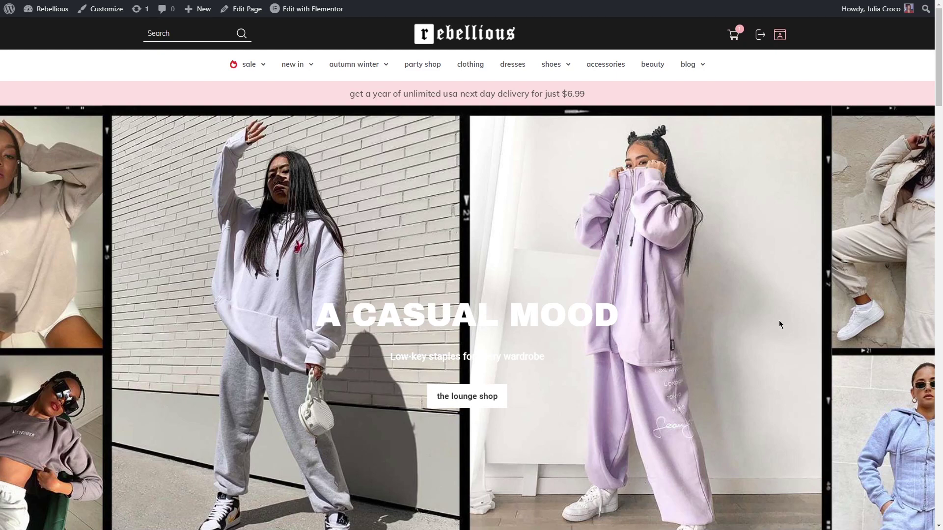
- Go from the dashboard to the Crocoblock Theme Builder's theme parts list
mouse_move(47, 9)
left_click(39, 24)
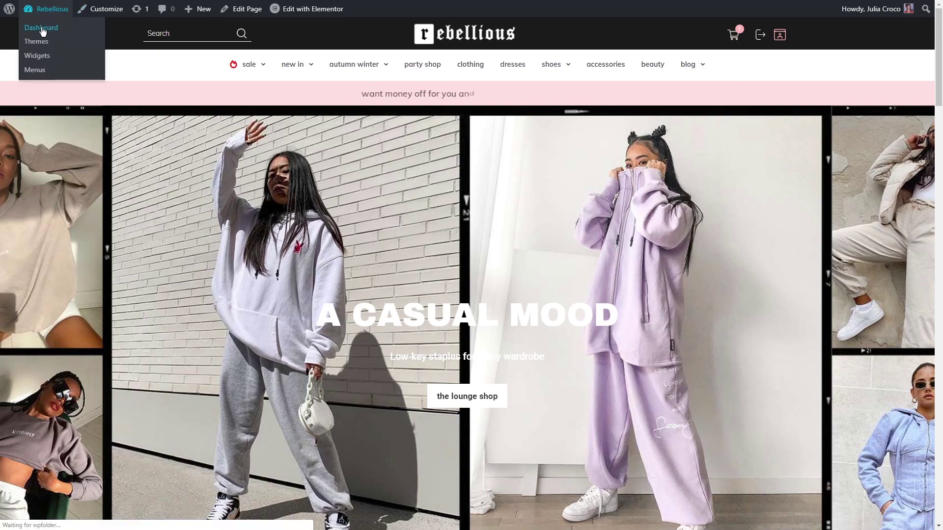
scroll(121, 264, "down", 3)
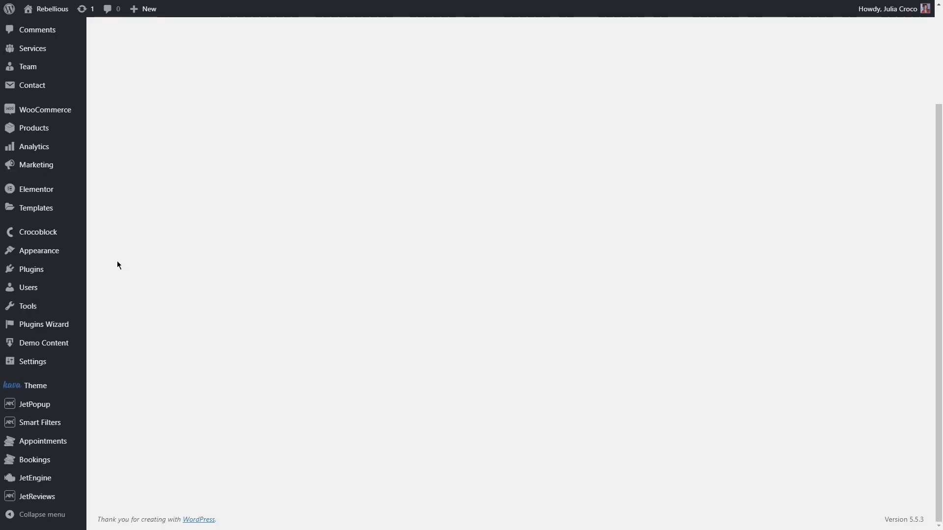
mouse_move(77, 233)
left_click(113, 296)
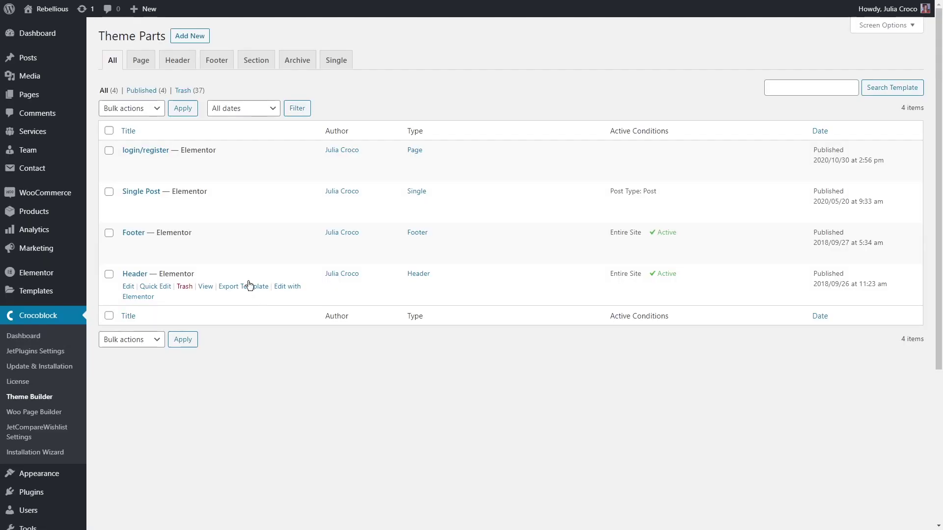
- Create a Header template named 'Subpages header' and paste the copied main header into it
left_click(191, 35)
left_click(395, 241)
left_click(397, 275)
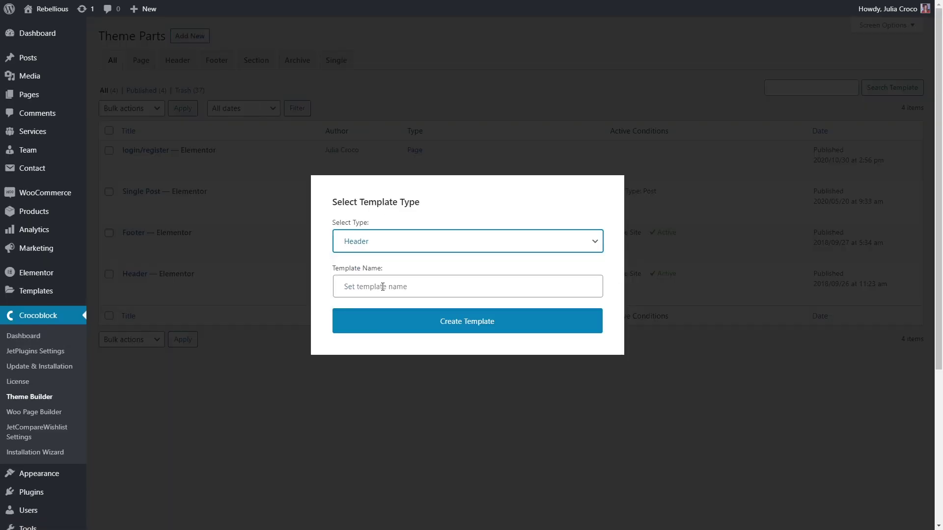
left_click(441, 287)
type("Subpages header")
left_click(469, 327)
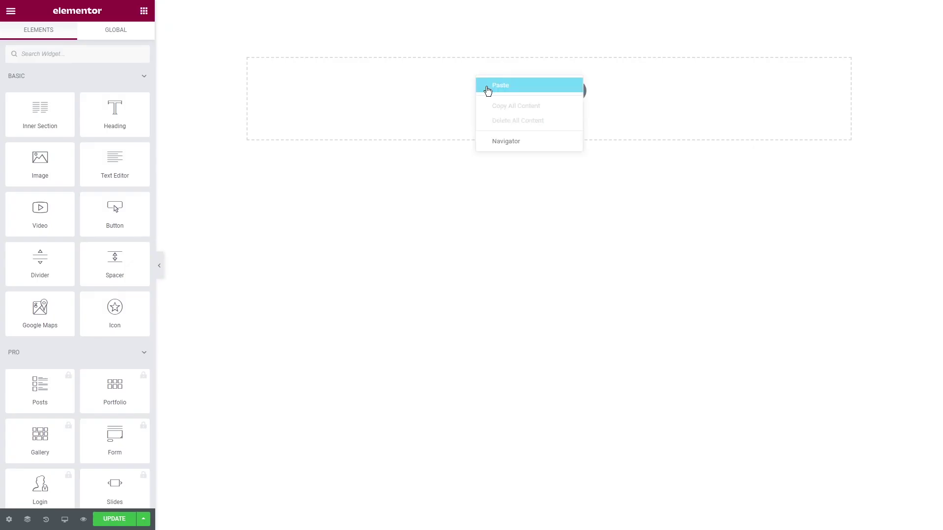
left_click(485, 86)
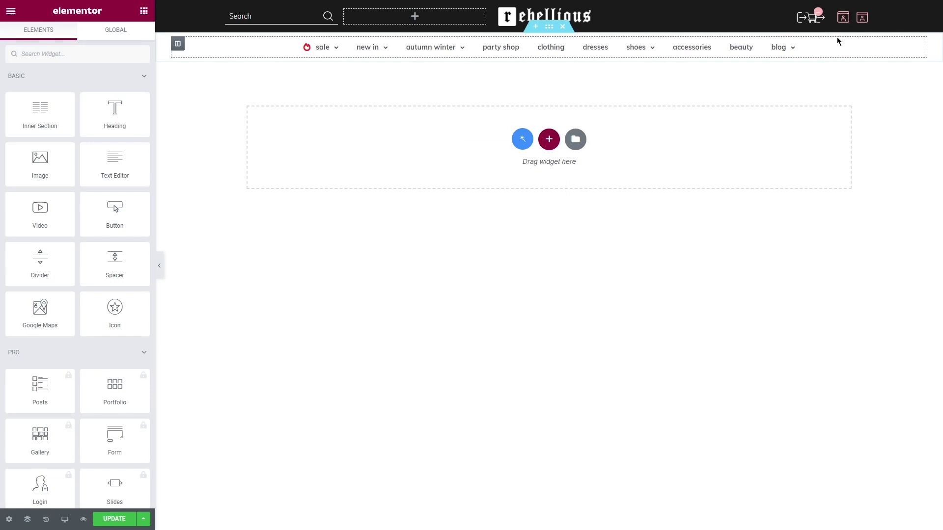
left_click(867, 10)
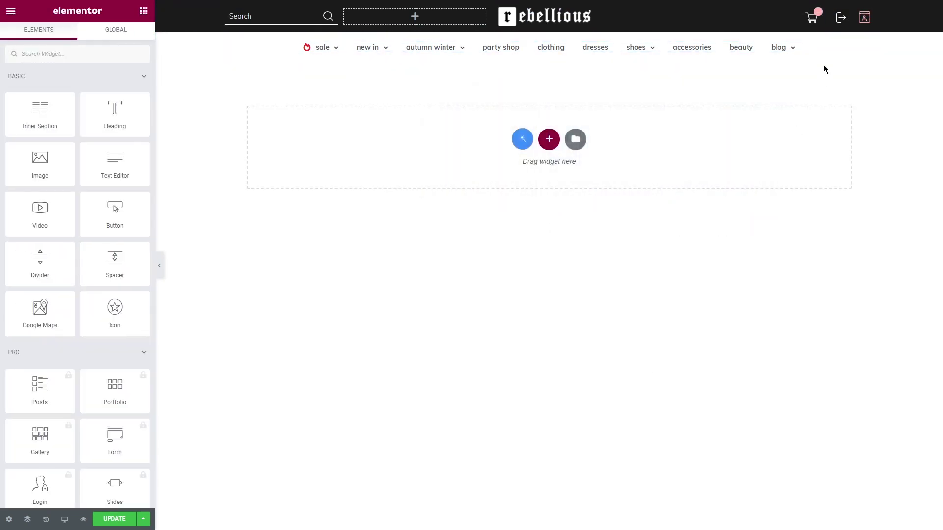
- Switch the mega menu's desktop menu to Main Menu v2
left_click(820, 53)
left_click(113, 94)
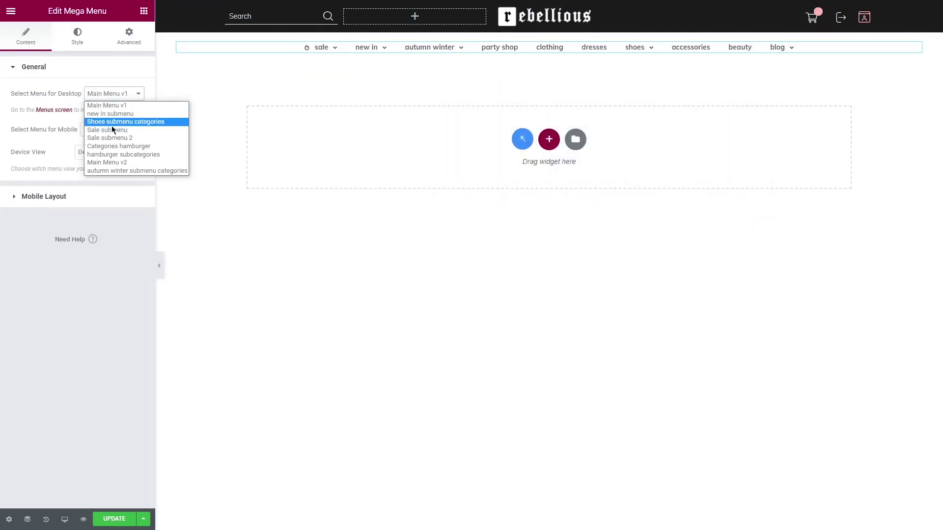
left_click(112, 158)
- Place a Breadcrumbs widget in the empty section below the promo banner
left_click(207, 218)
left_click(54, 52)
type("breadcrumbs")
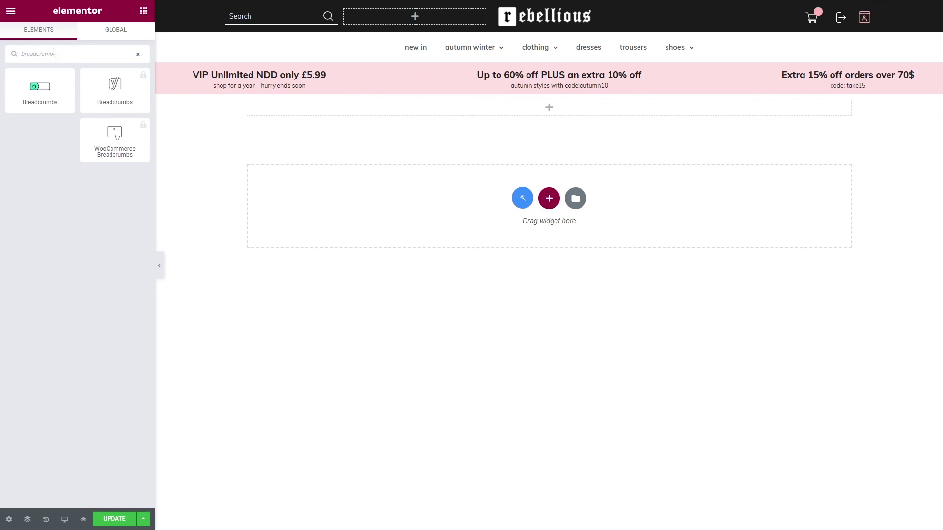
left_click_drag(40, 88, 516, 110)
left_click(130, 35)
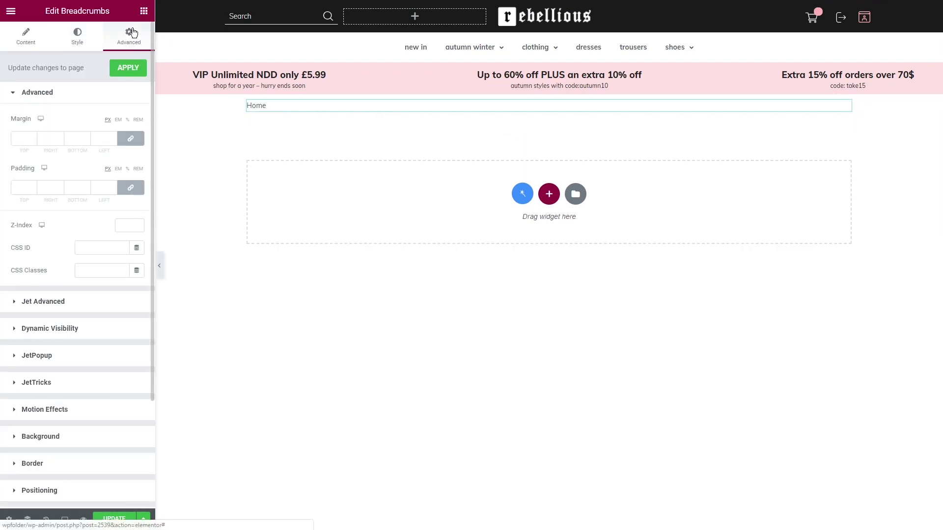
left_click(9, 519)
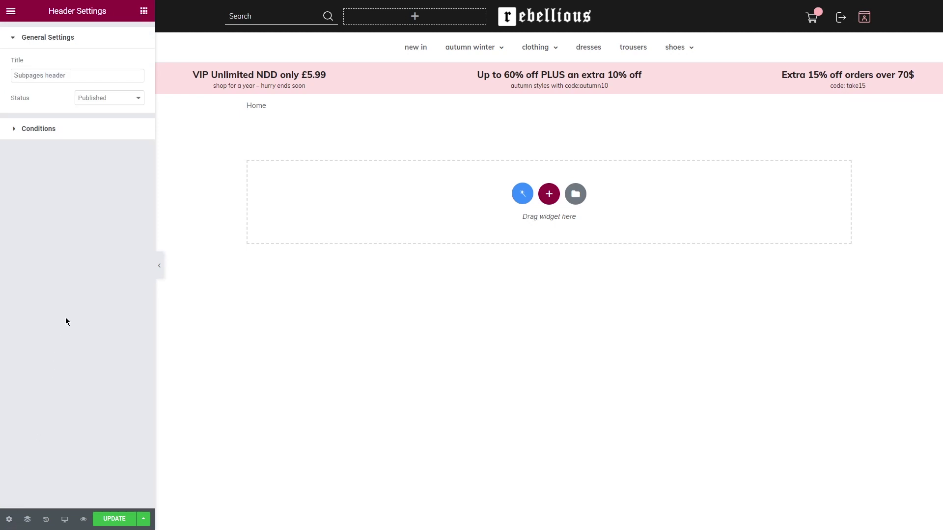
- Set the header display condition to Singular > Front Page and save the update
left_click(90, 129)
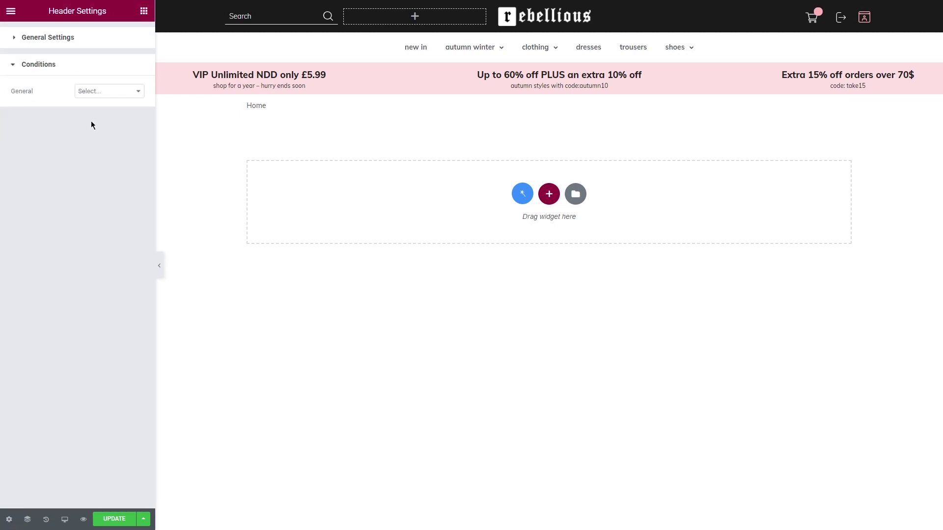
left_click(102, 91)
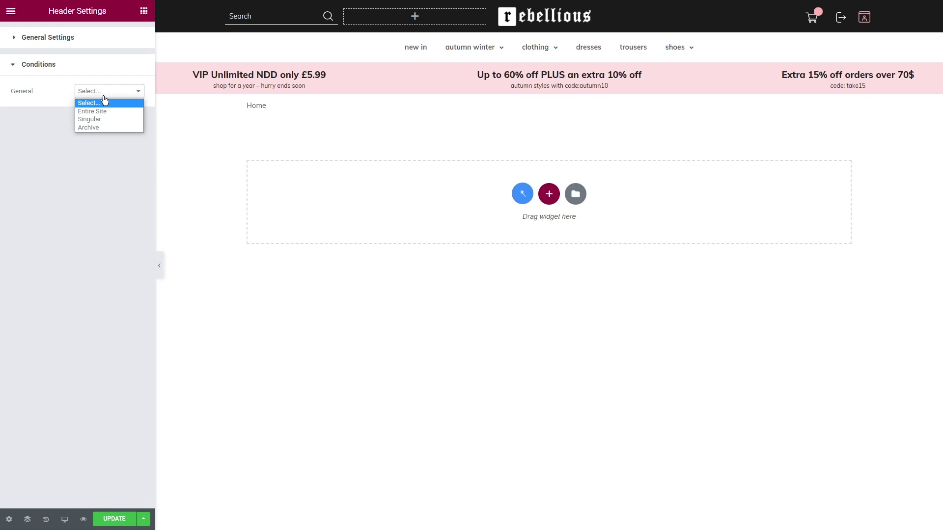
left_click(104, 111)
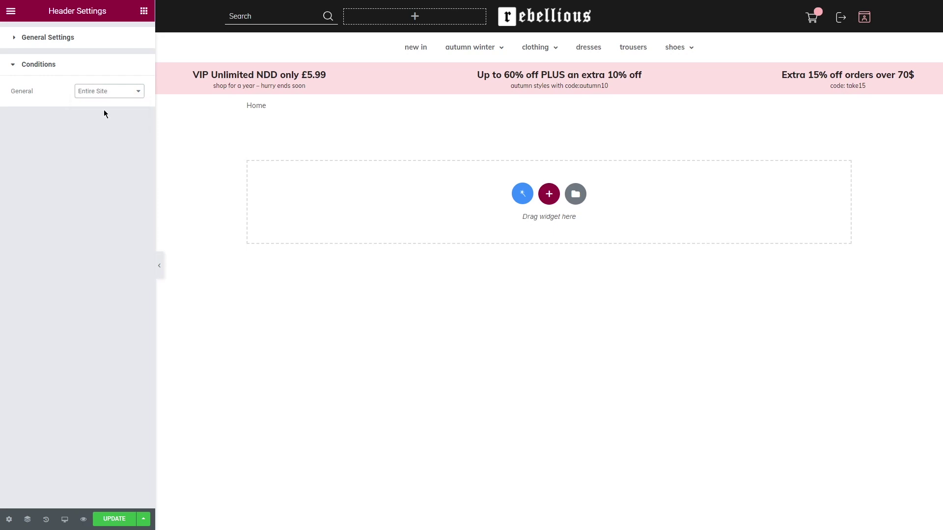
left_click(103, 92)
left_click(98, 120)
left_click(101, 114)
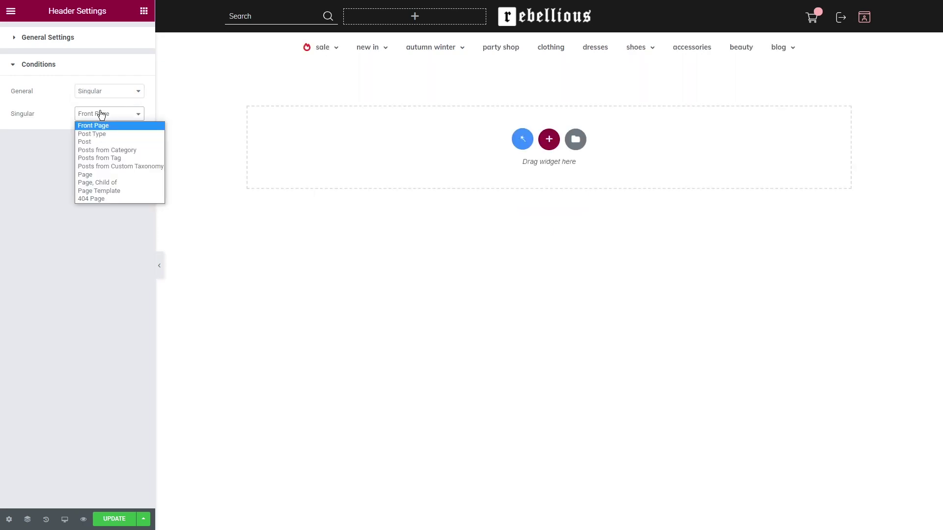
left_click(101, 115)
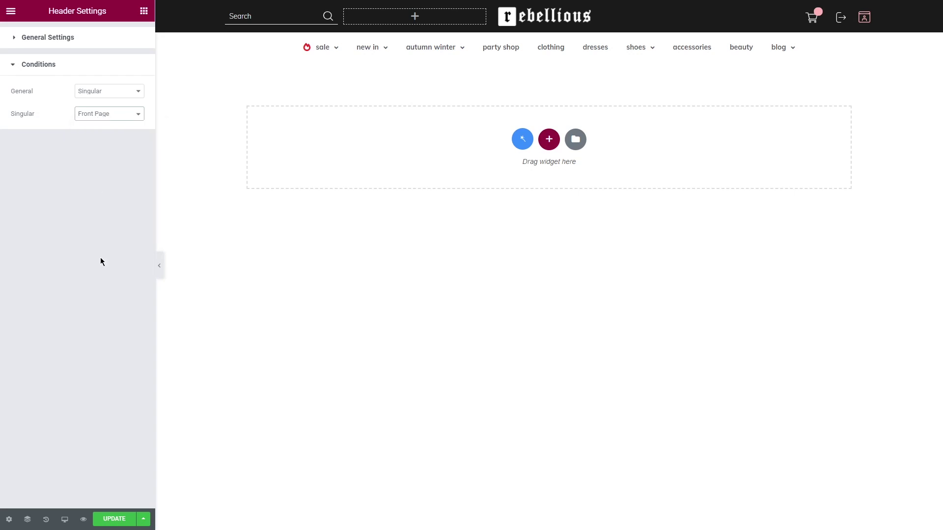
left_click(110, 518)
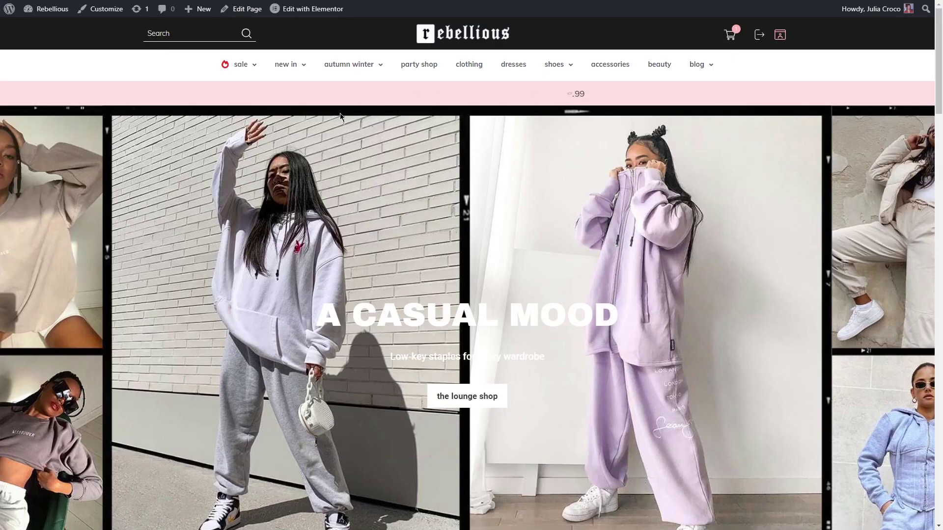
- Open 'view all new in' from the New In menu, then check the other menu dropdowns
mouse_move(289, 63)
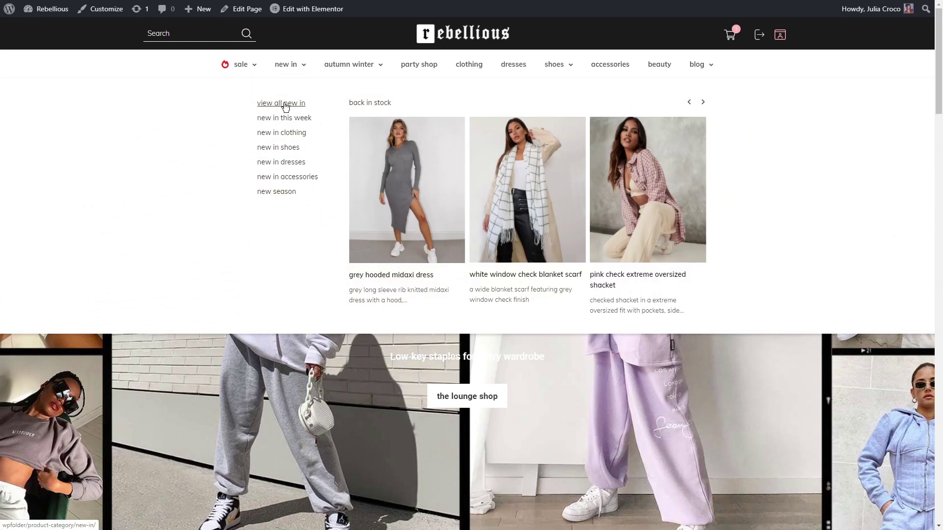
left_click(285, 104)
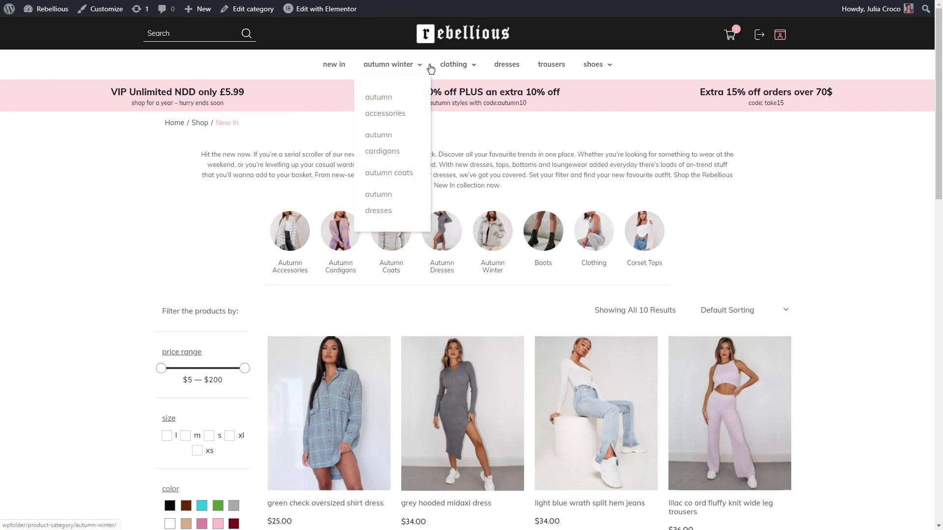
mouse_move(465, 68)
mouse_move(606, 65)
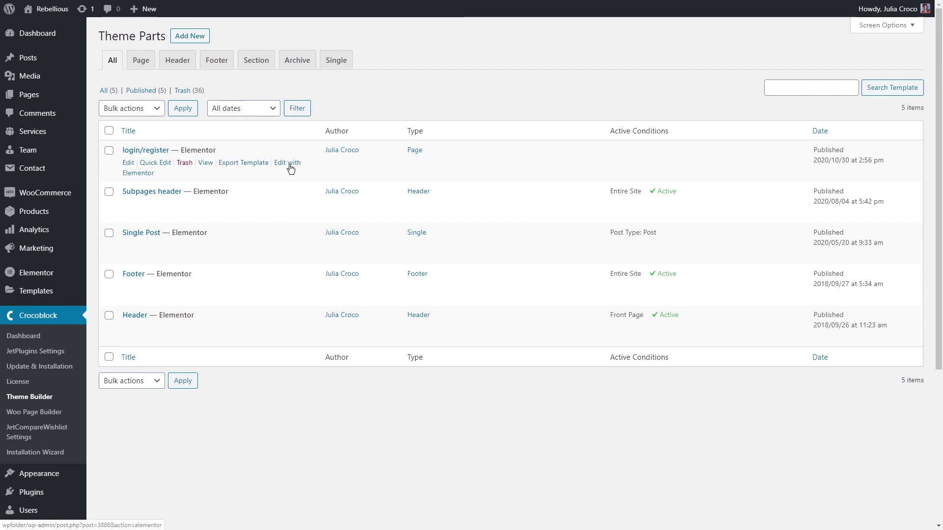
- Preview the login/register template's register and log in forms
left_click(288, 166)
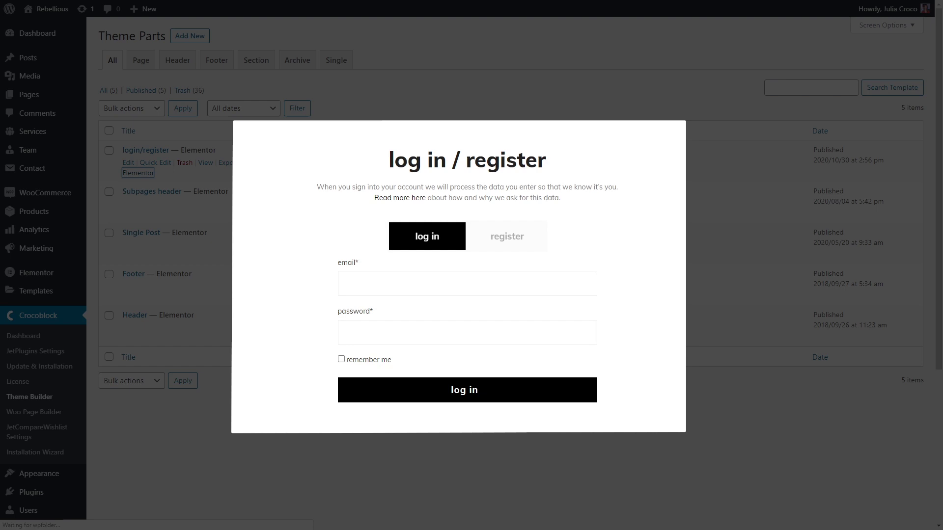
left_click(524, 243)
left_click(433, 238)
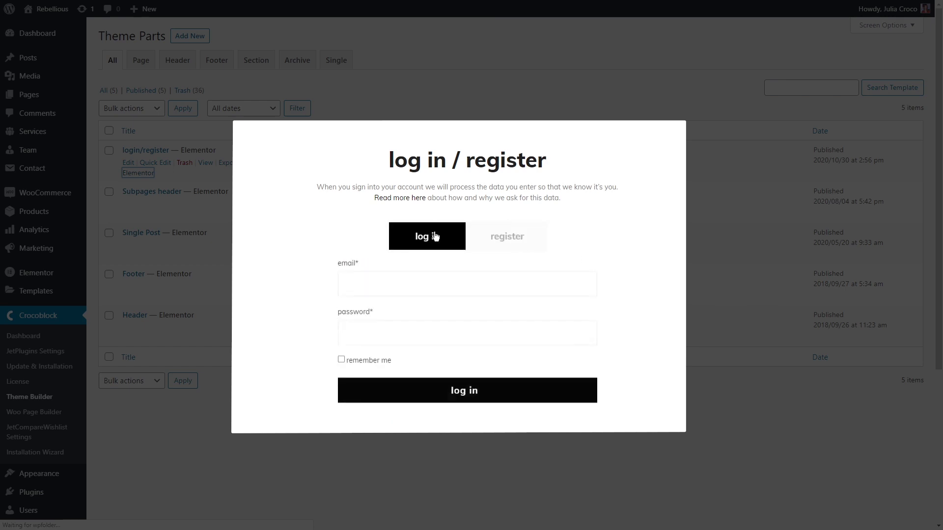
left_click(190, 36)
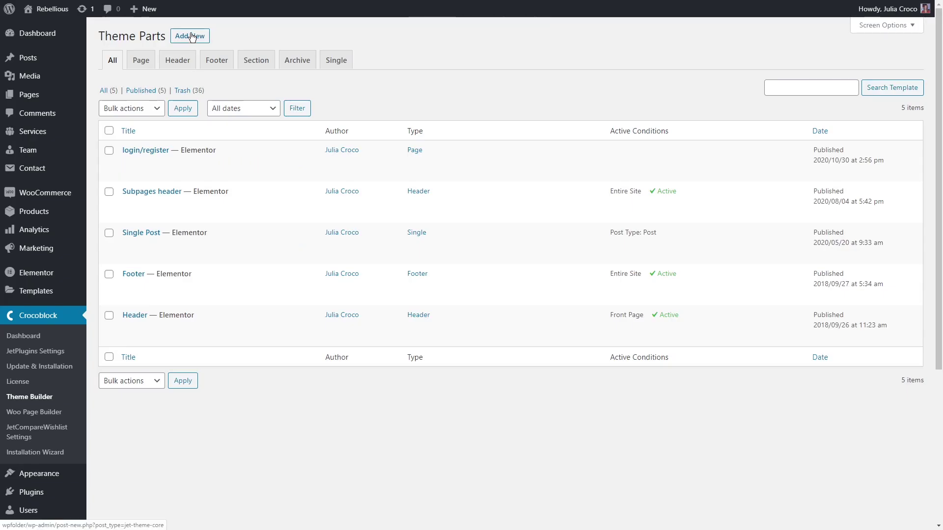
- Create a new Header template named 'header for login'
left_click(189, 36)
left_click(423, 242)
left_click(347, 275)
left_click(368, 286)
type("header for login")
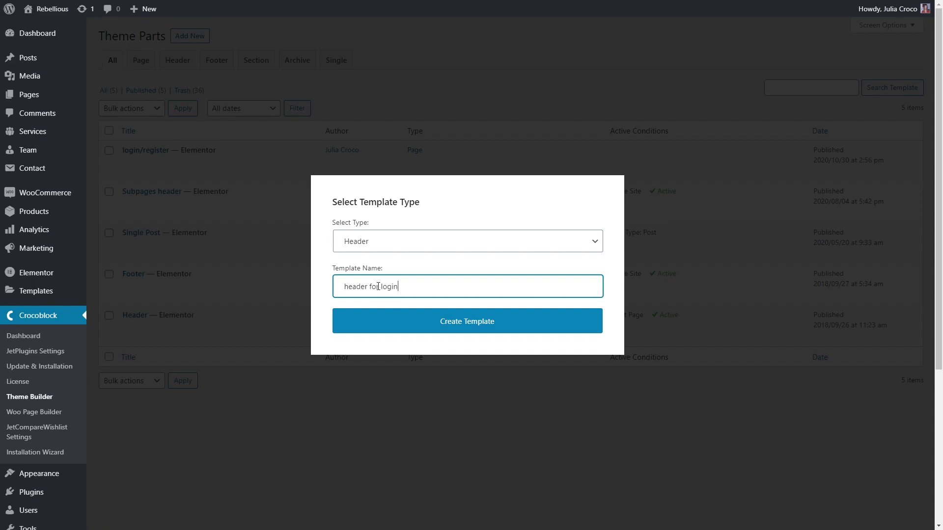
key("Return")
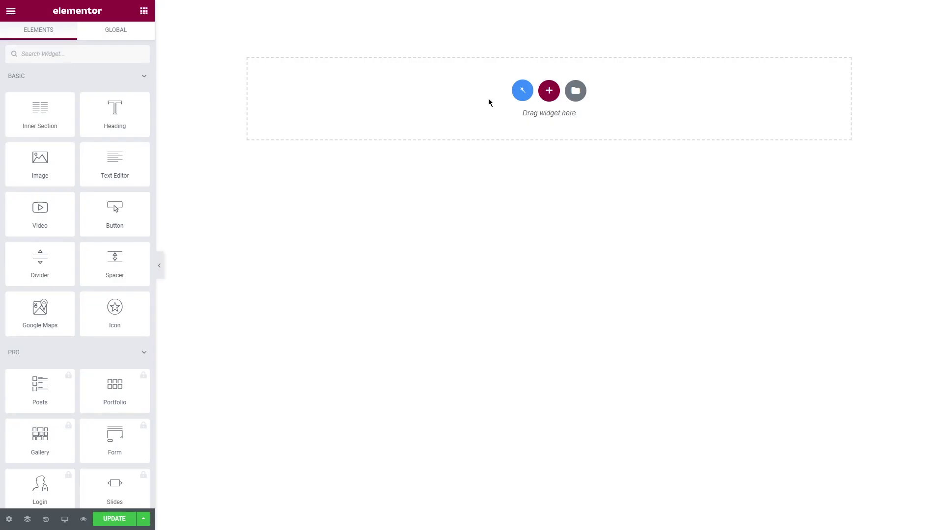
- Paste the copied header section and add a Hamburger Menu widget in its left slot
right_click(494, 72)
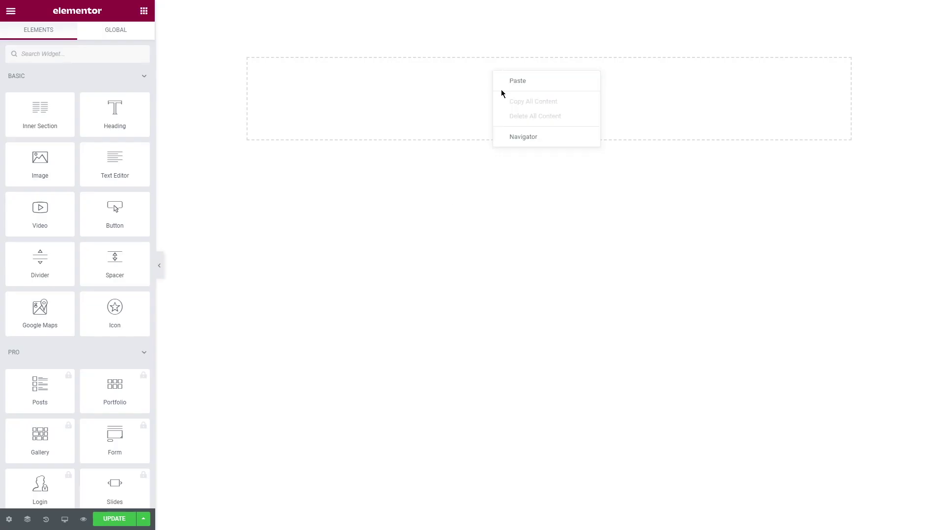
left_click(502, 81)
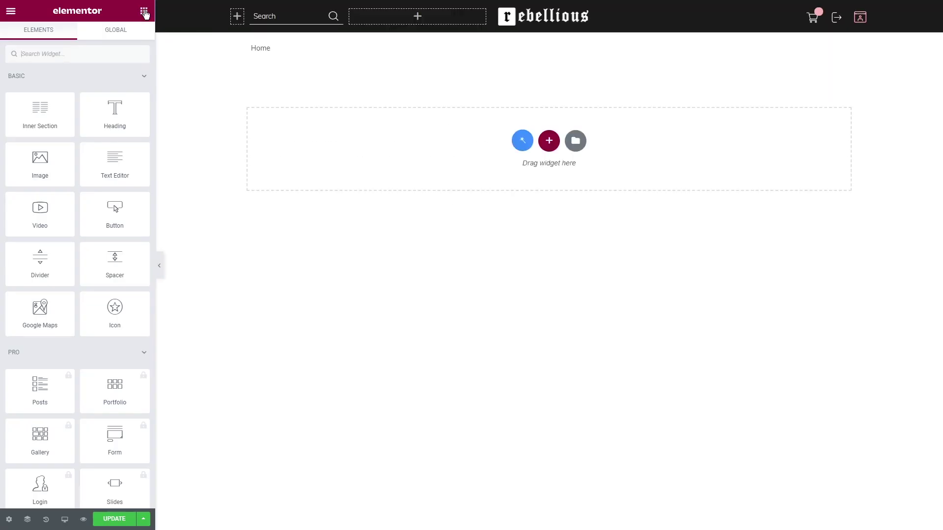
type("hamburger")
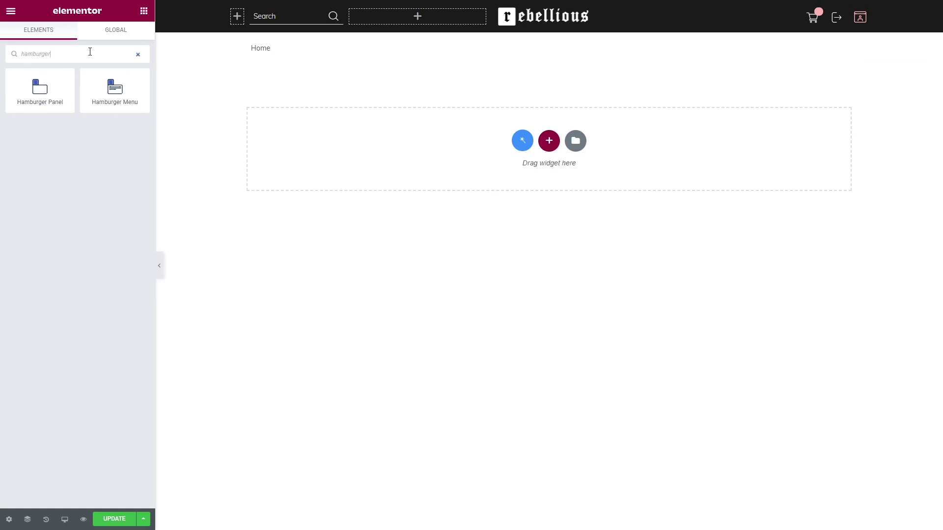
left_click_drag(114, 91, 235, 19)
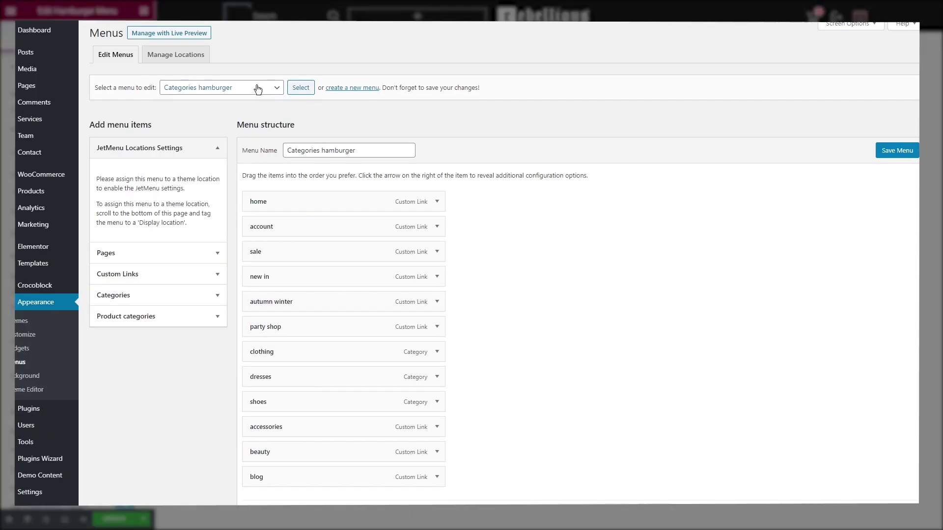
- Use the Categories hamburger menu and set its container position to Left
left_click(255, 88)
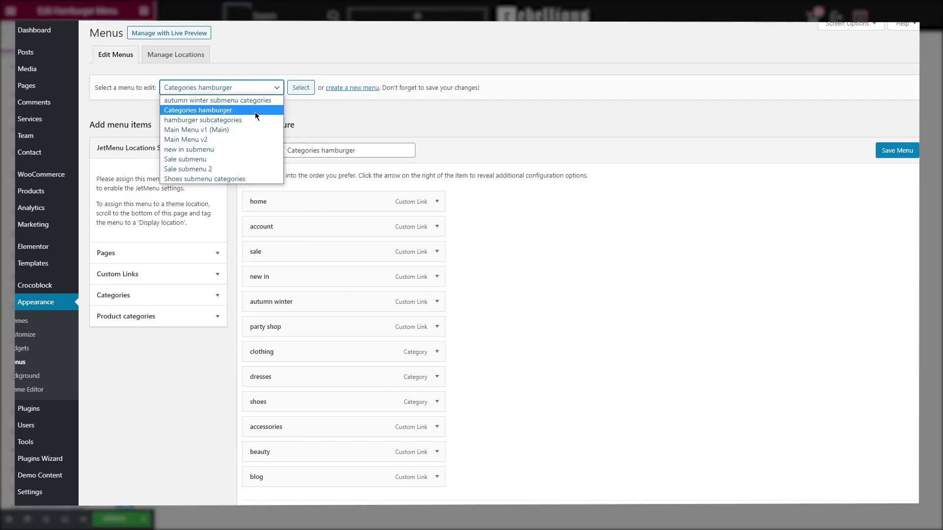
left_click(255, 111)
left_click(292, 277)
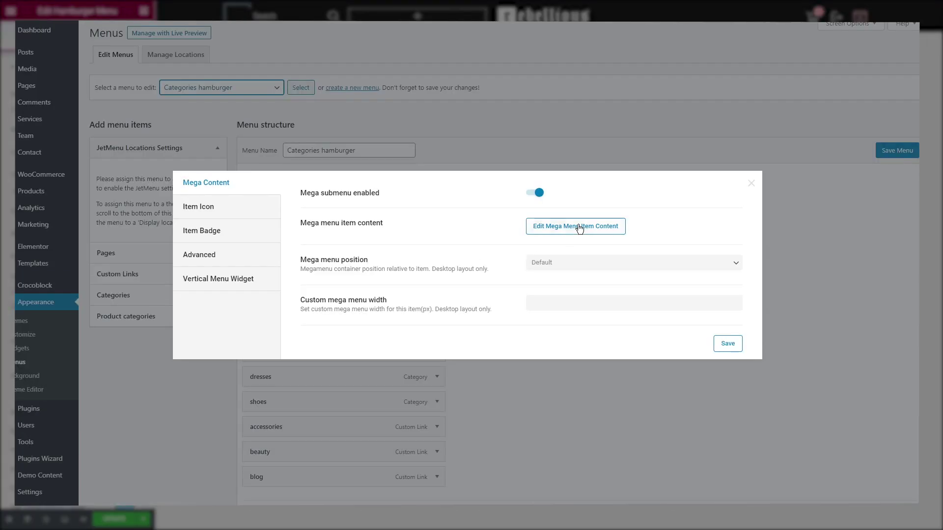
left_click(574, 225)
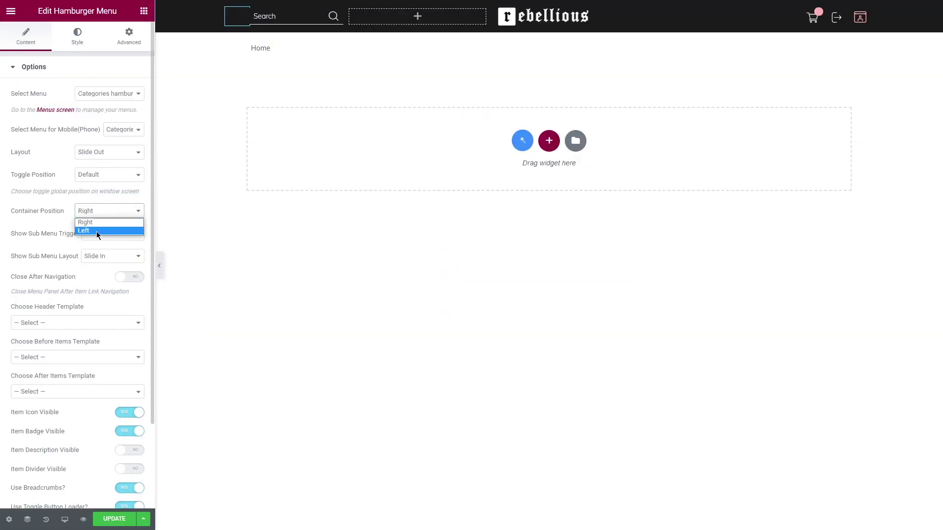
left_click(97, 228)
scroll(79, 246, "down", 5)
- Adjust the toggle icon, close/back icon and cover colours, then preview the new in submenu
left_click(77, 35)
left_click(138, 94)
left_click(138, 94)
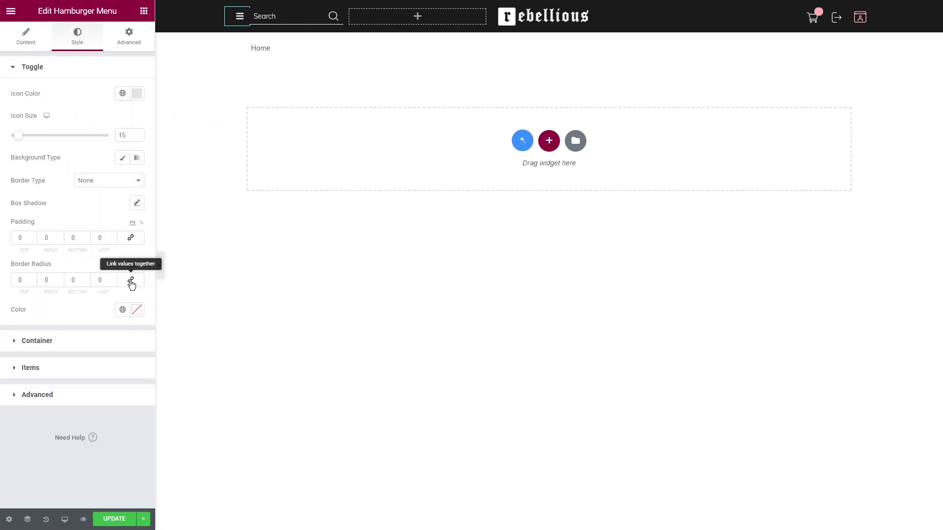
left_click(37, 341)
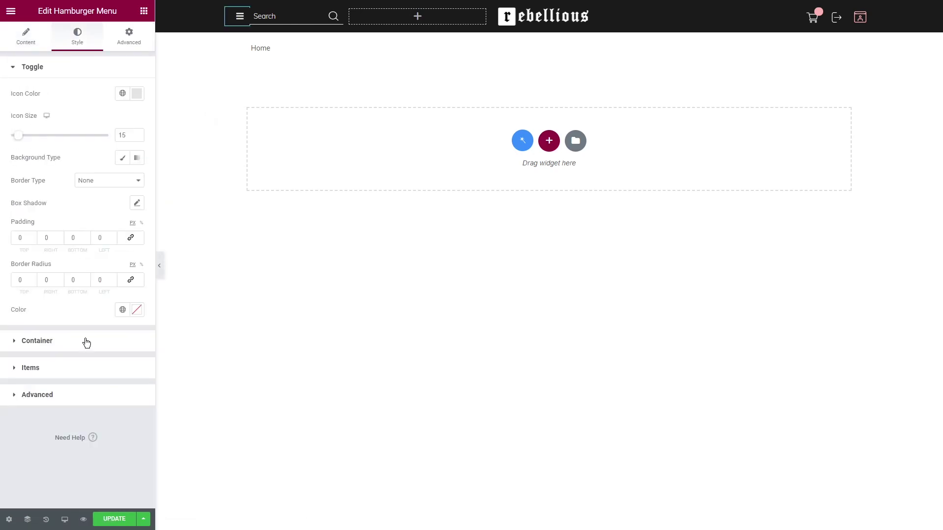
left_click(84, 341)
left_click(137, 230)
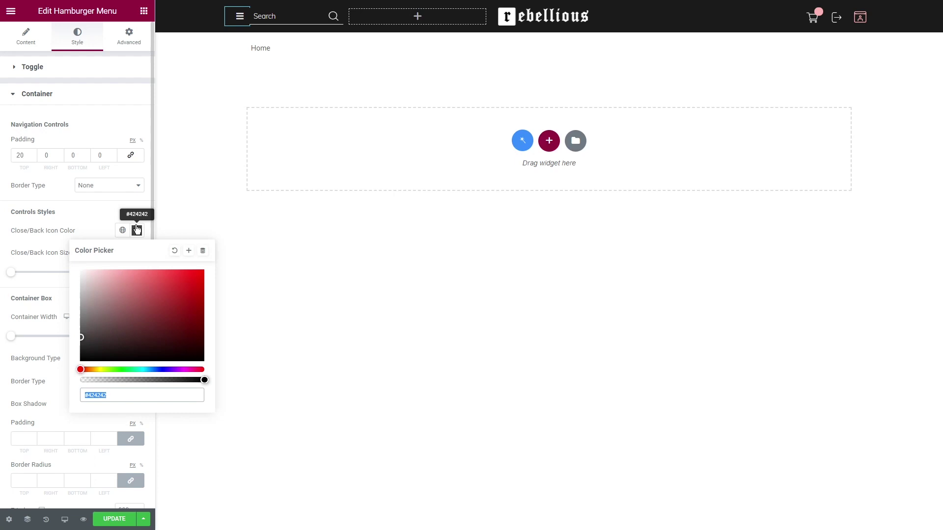
left_click(191, 183)
left_click(137, 197)
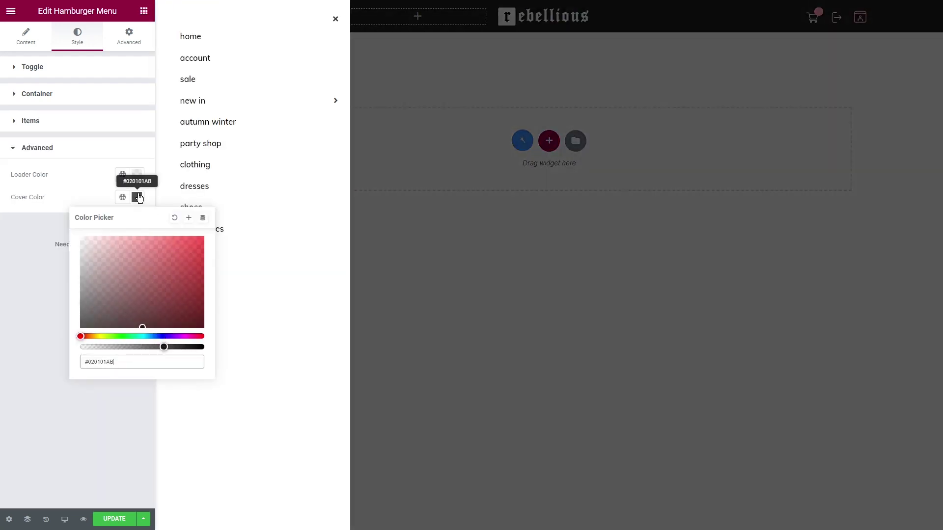
left_click(137, 197)
left_click(335, 100)
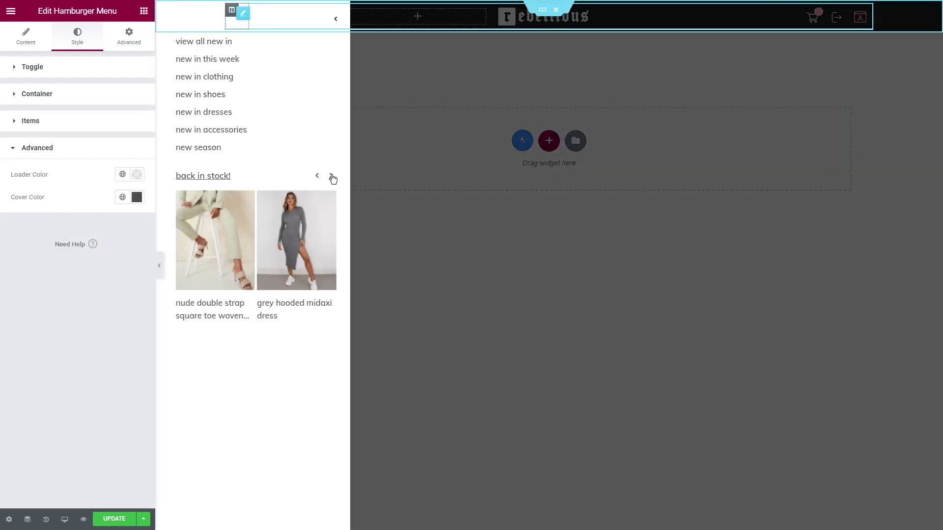
left_click(327, 72)
- Set the header condition to Singular > Page, limited to the Log In/Register page
left_click(9, 520)
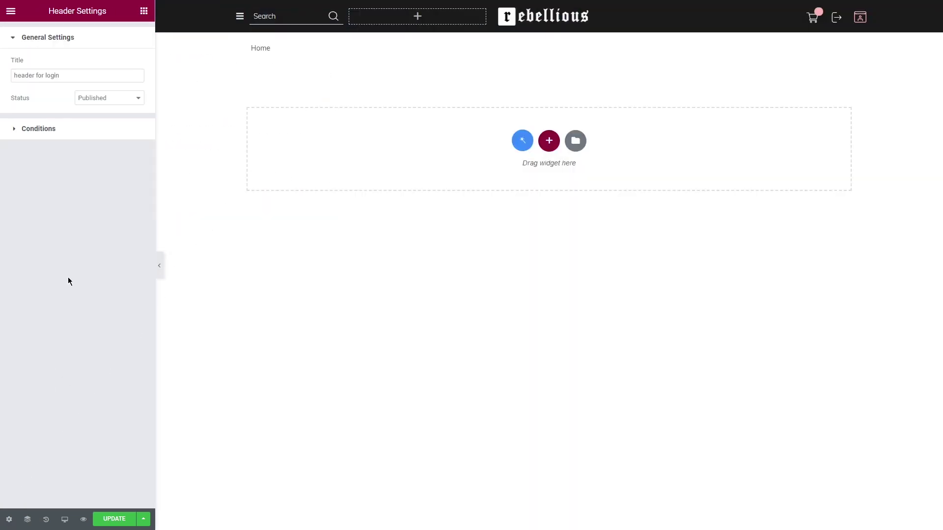
left_click(81, 128)
left_click(98, 91)
left_click(102, 119)
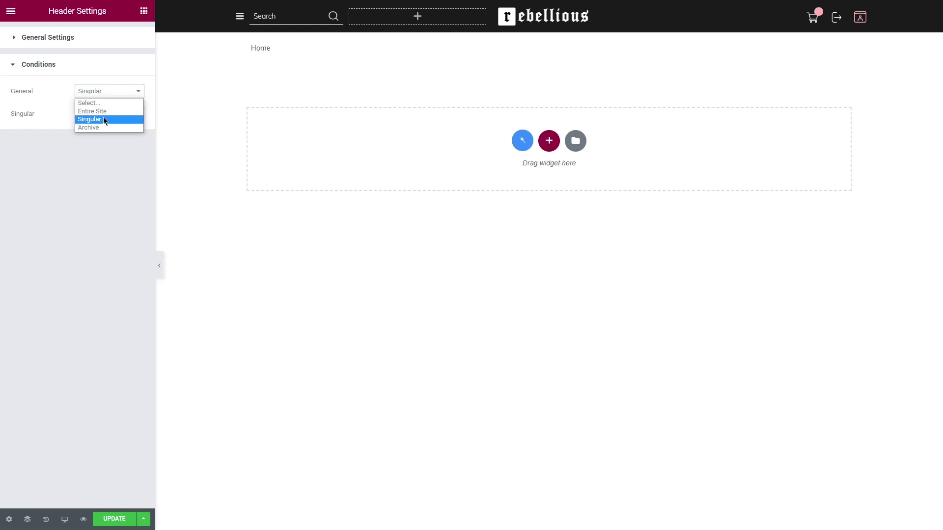
left_click(106, 114)
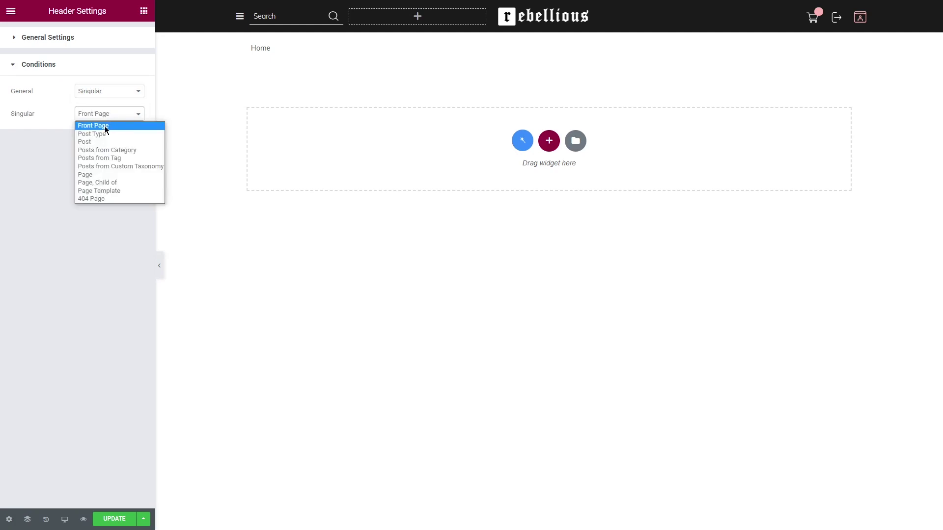
left_click(103, 175)
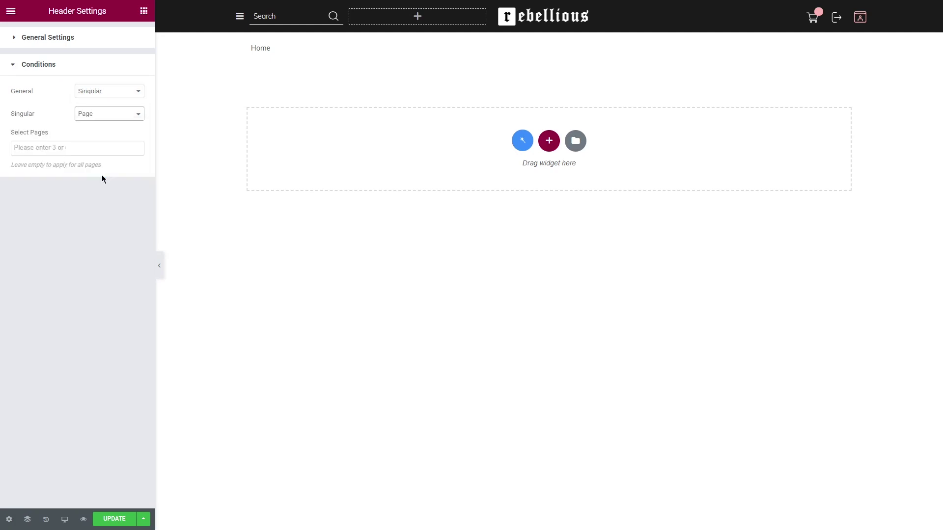
left_click(85, 147)
type("log in")
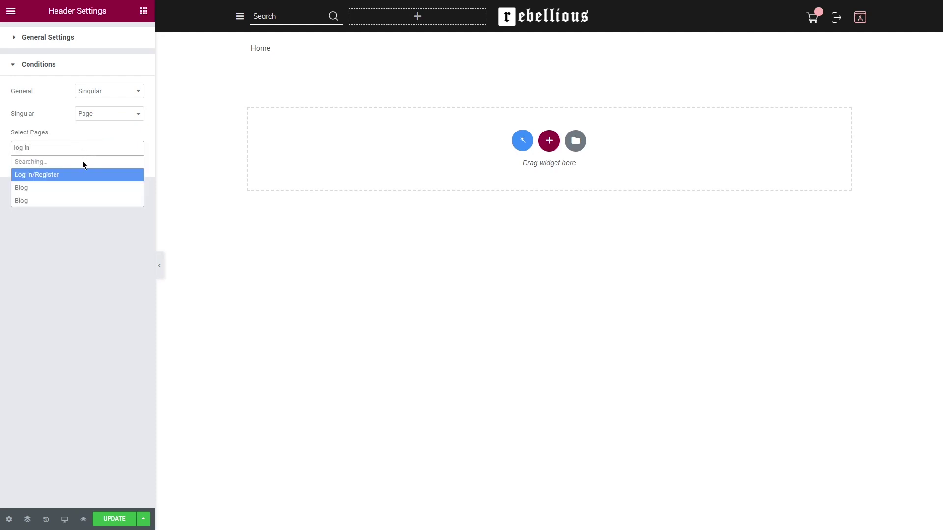
left_click(82, 175)
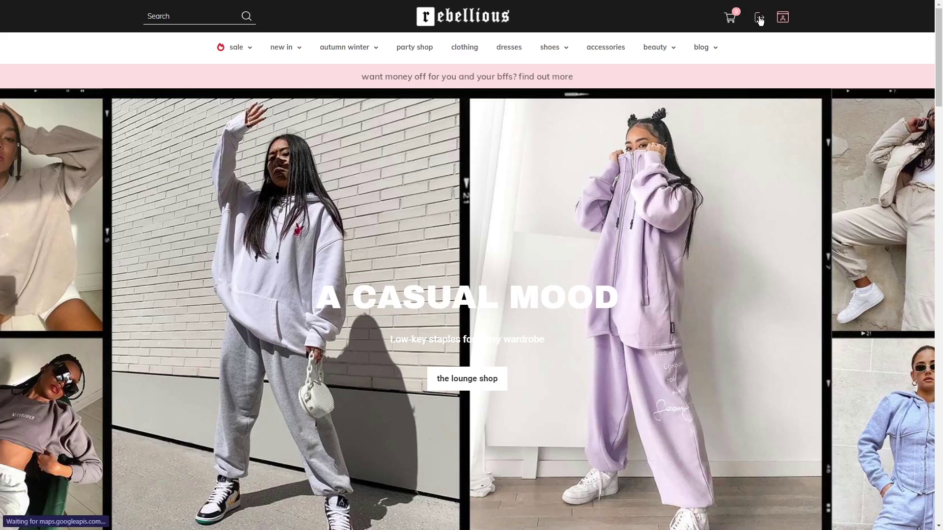
- On the Log In/Register page, open the hamburger side menu, enter 'new in', go back, and close it
left_click(760, 19)
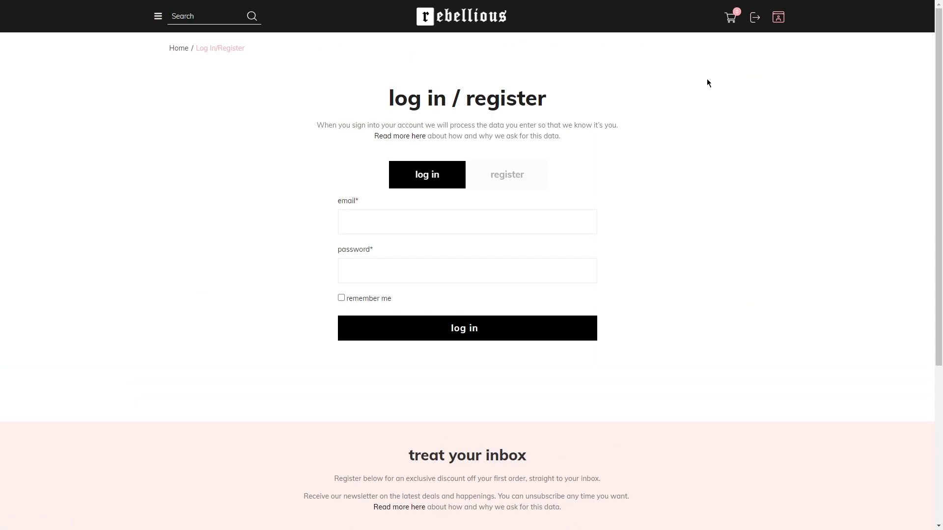
left_click(157, 18)
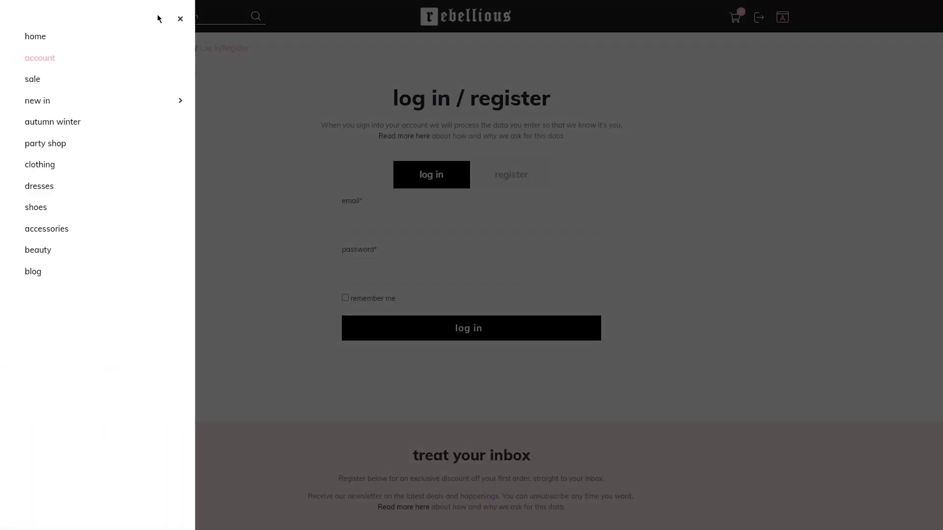
left_click(171, 102)
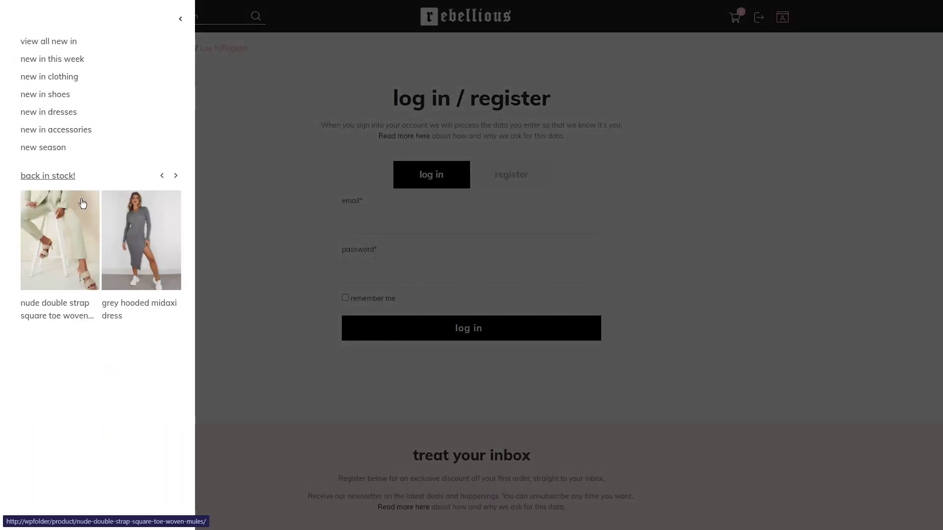
left_click(180, 18)
left_click(180, 18)
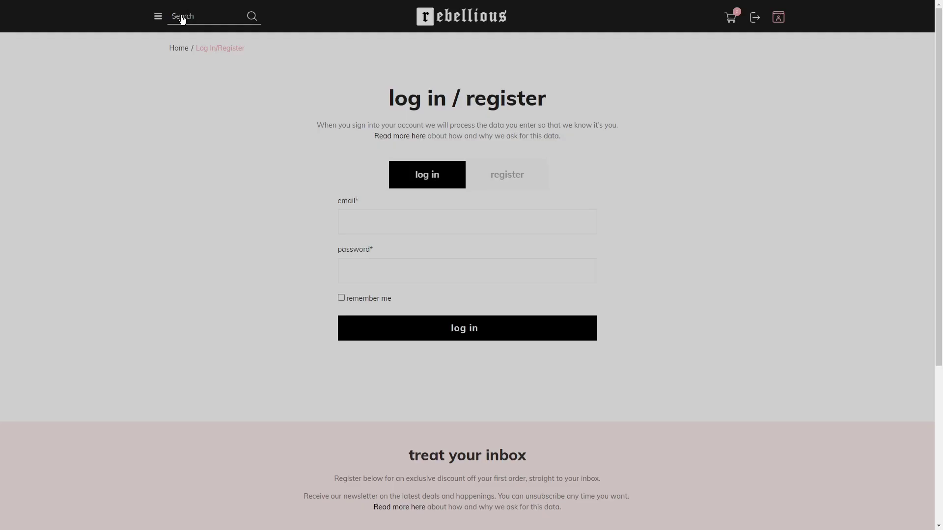